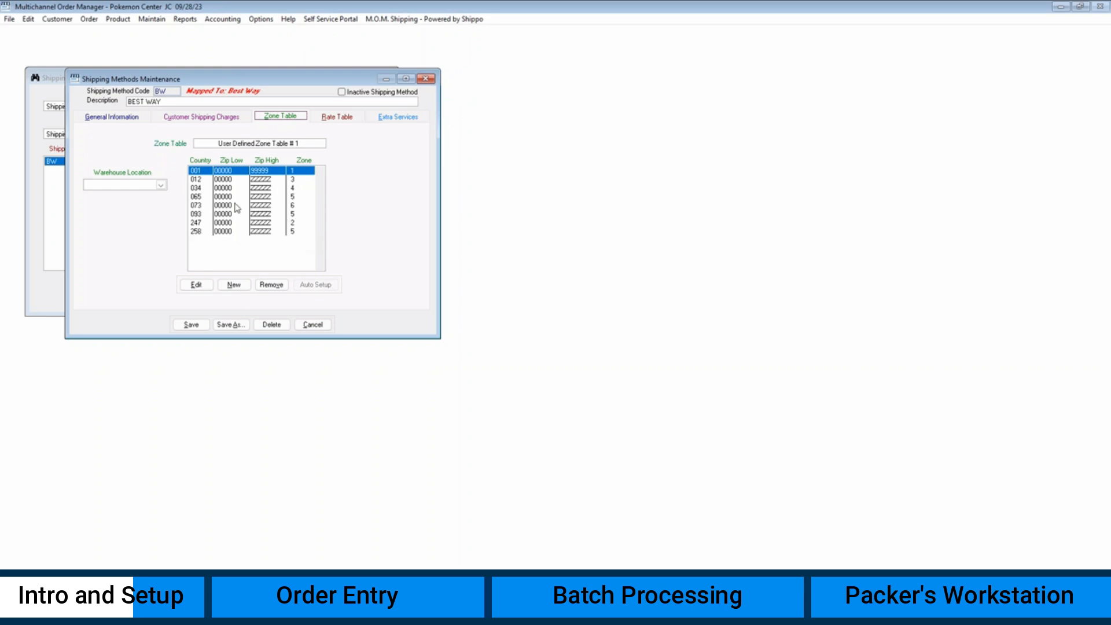
- Check the BEST WAY rate table, save the method and close the Shipping Method Lookup
left_click(327, 117)
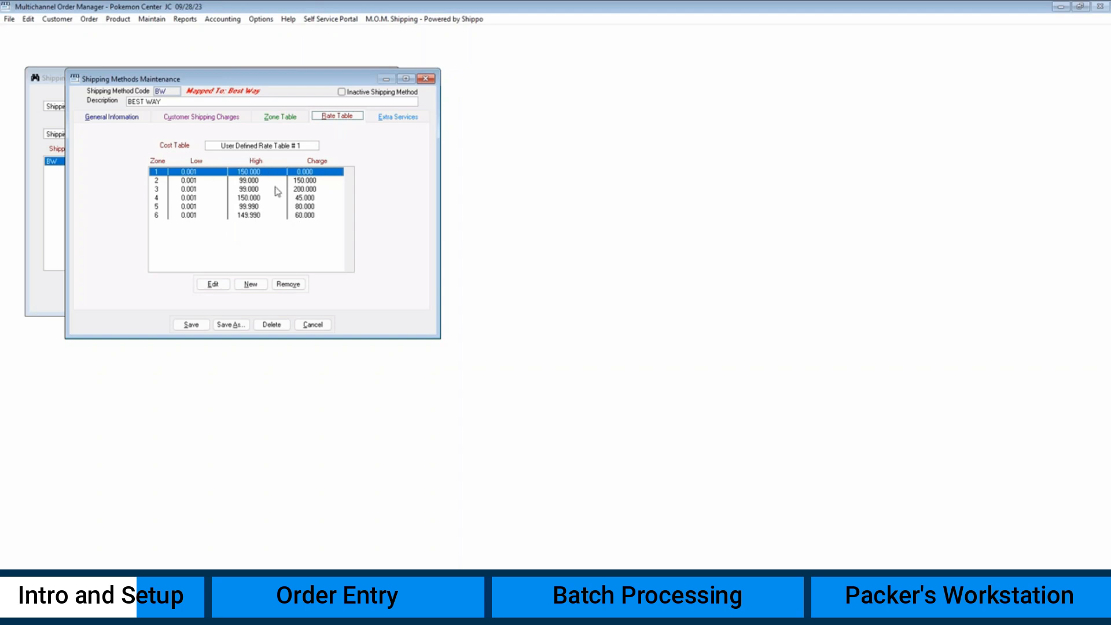
left_click(191, 324)
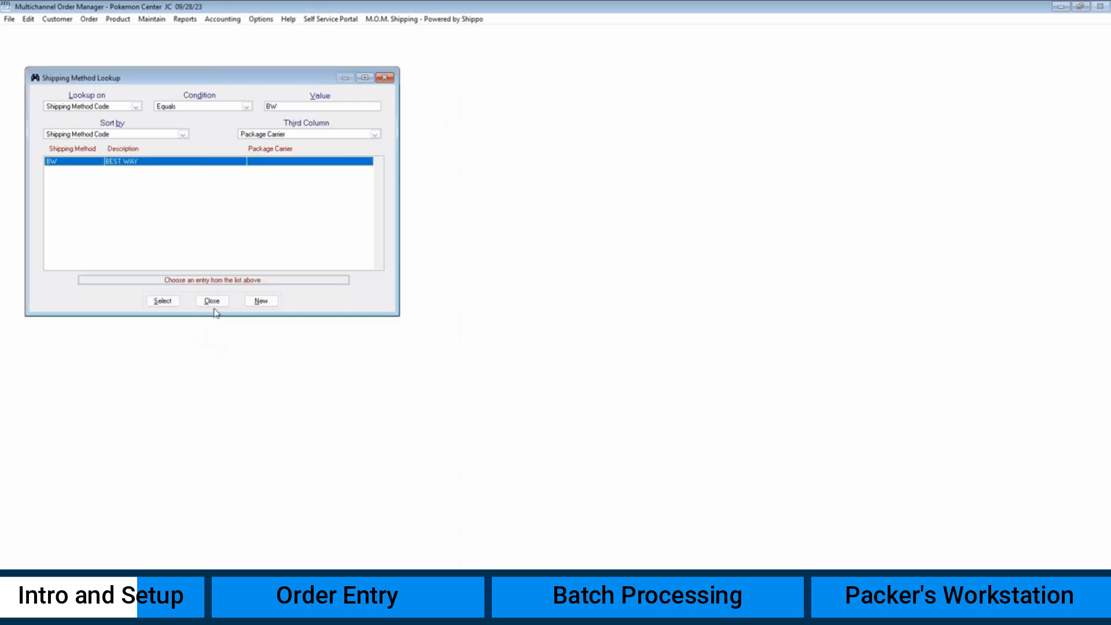
left_click(213, 303)
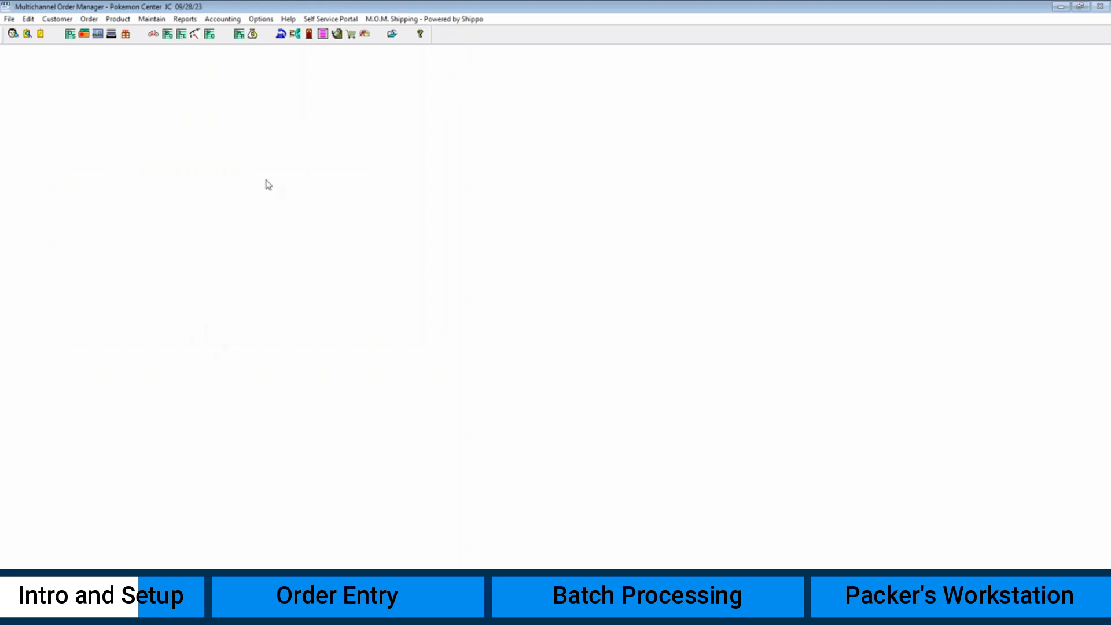
left_click(153, 20)
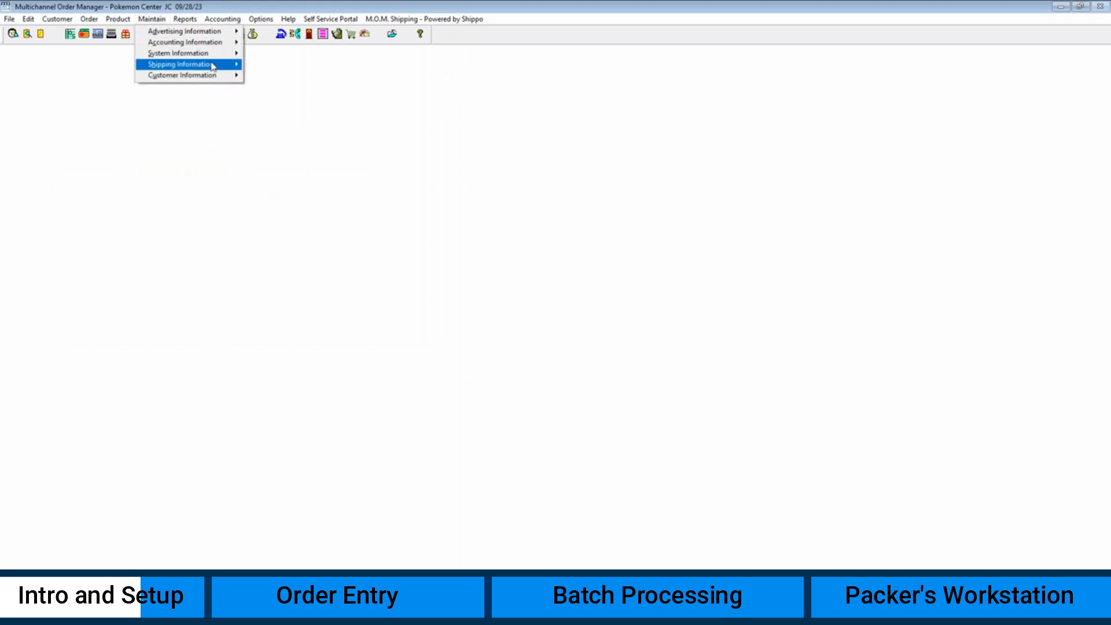
- Check the Shippo options and BW's Cheapest Way smart-shipping mapping, then save the configuration
mouse_move(215, 66)
left_click(290, 108)
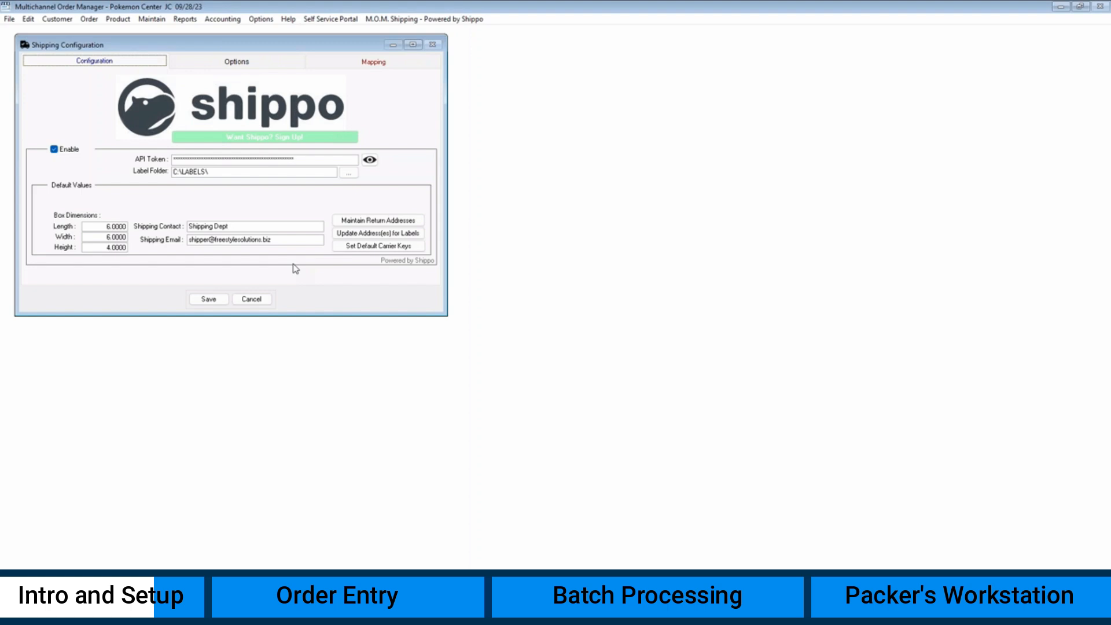
left_click(223, 62)
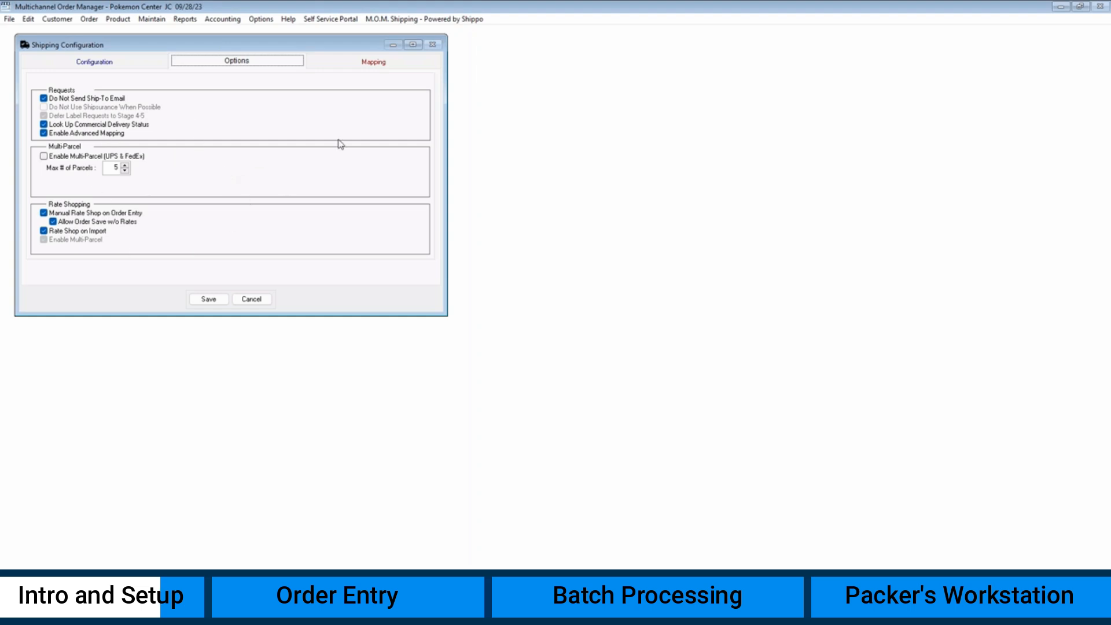
left_click(362, 72)
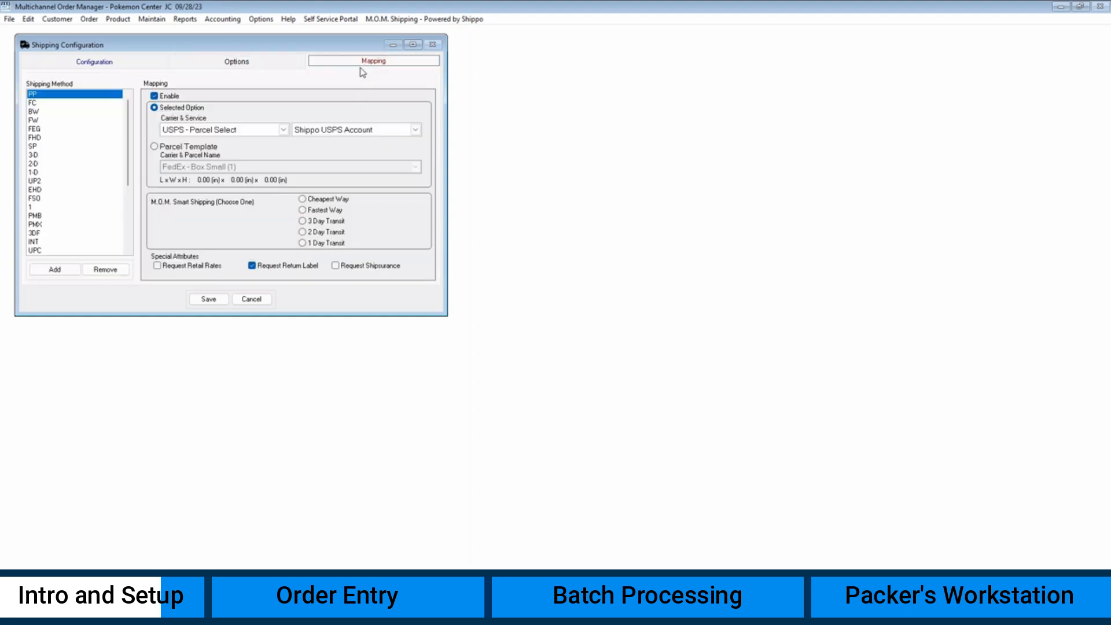
left_click(55, 112)
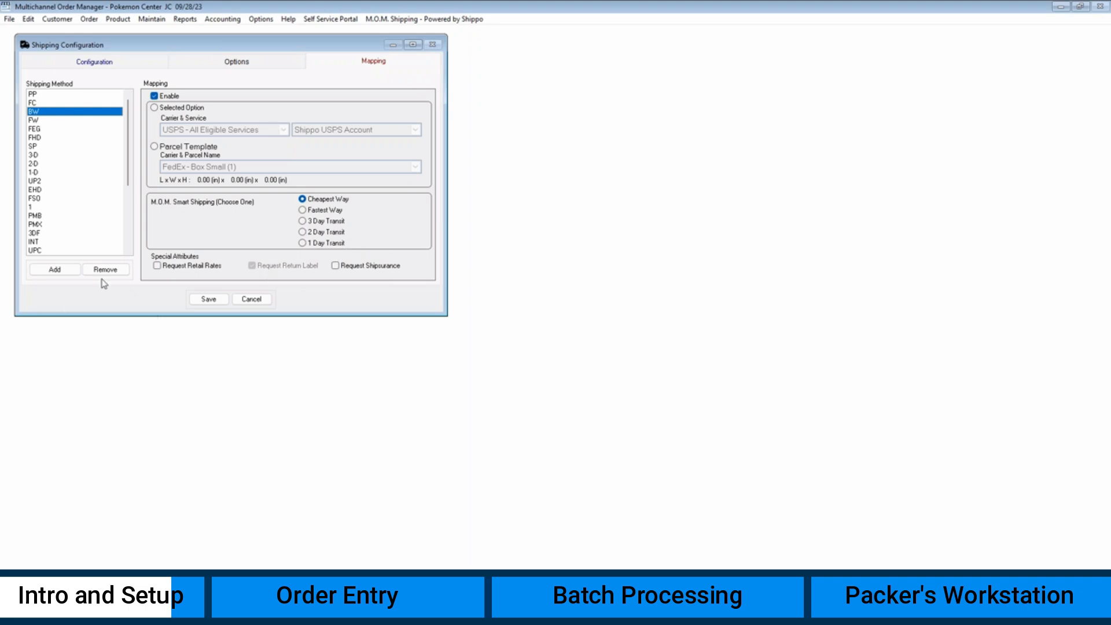
left_click(213, 303)
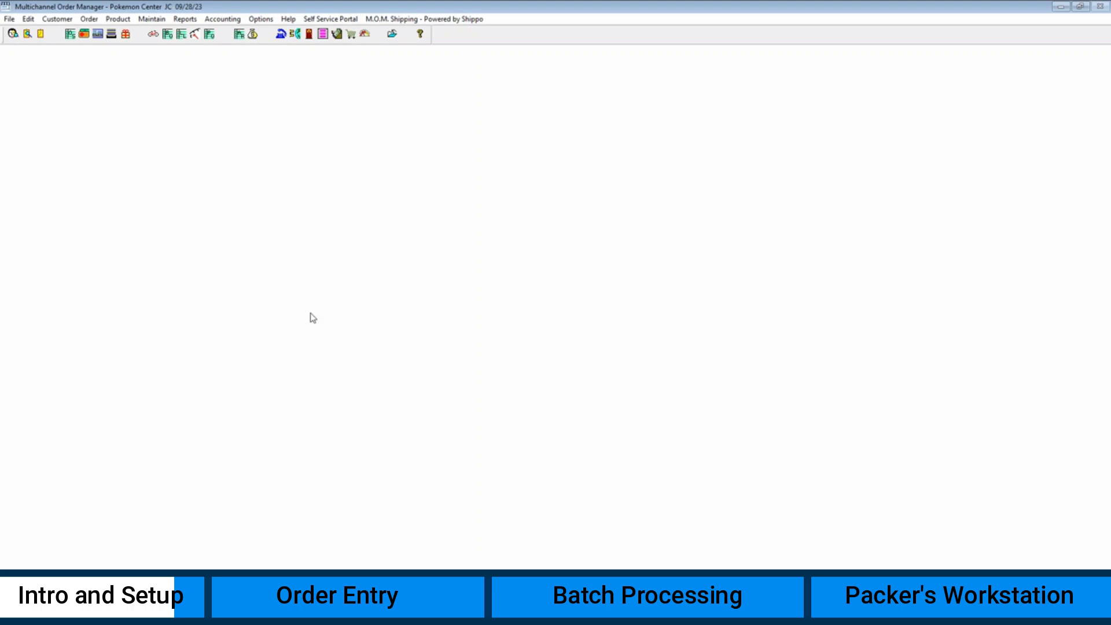
left_click(154, 19)
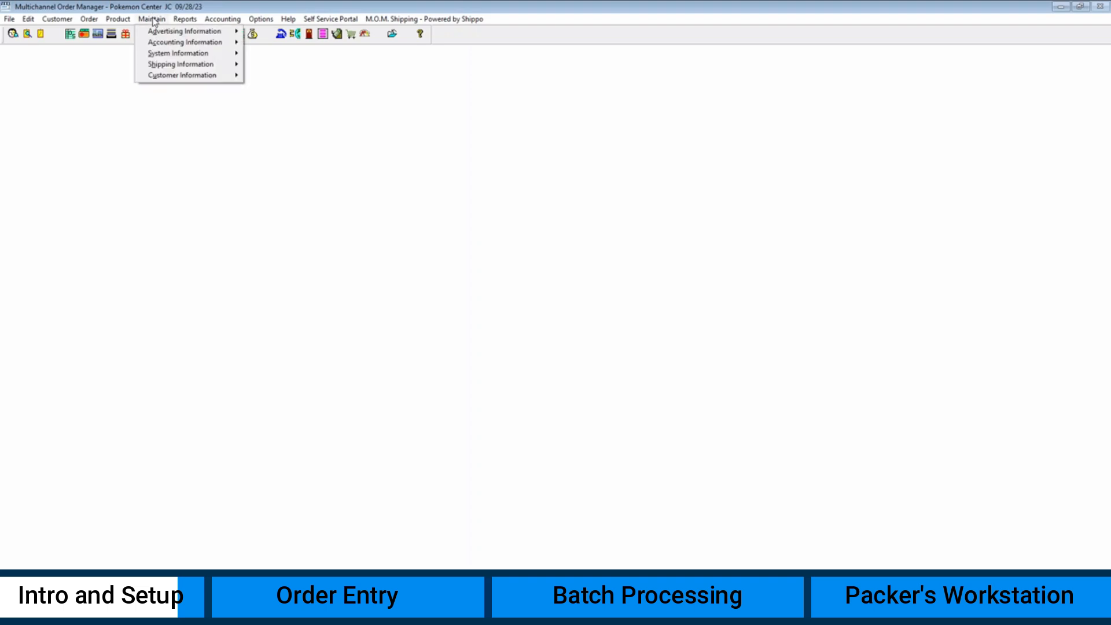
mouse_move(178, 53)
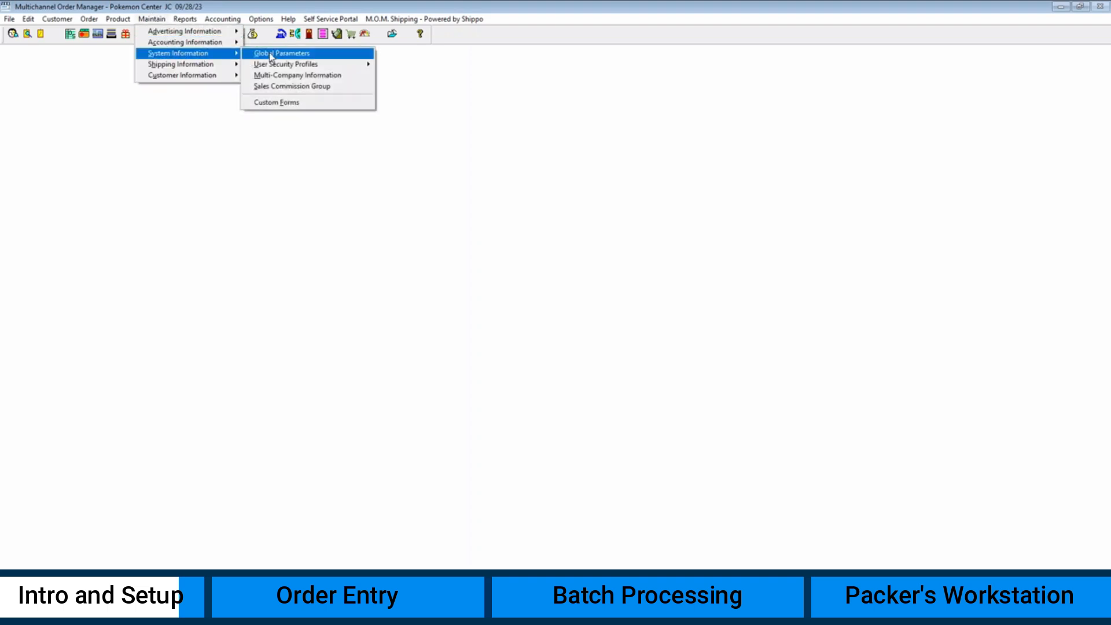
left_click(277, 53)
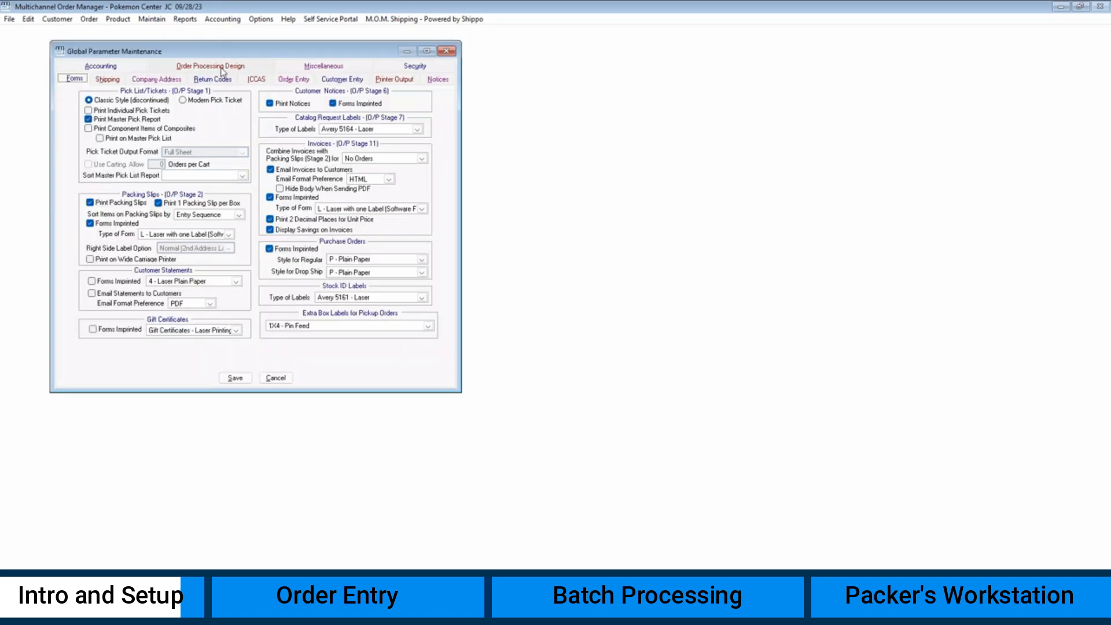
left_click(220, 69)
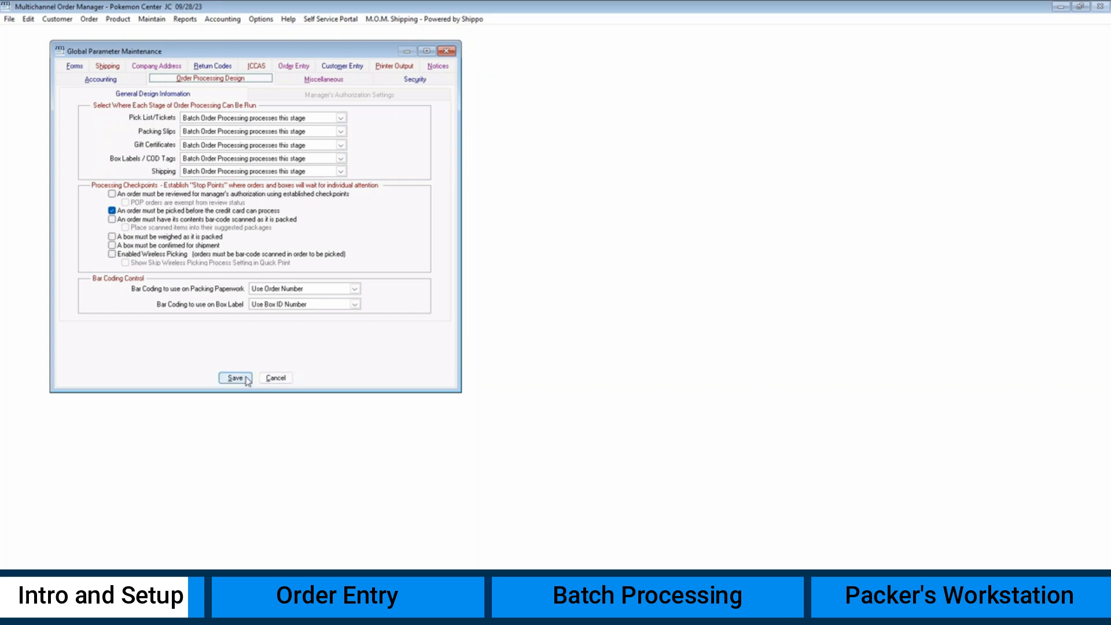
left_click(280, 380)
left_click(531, 341)
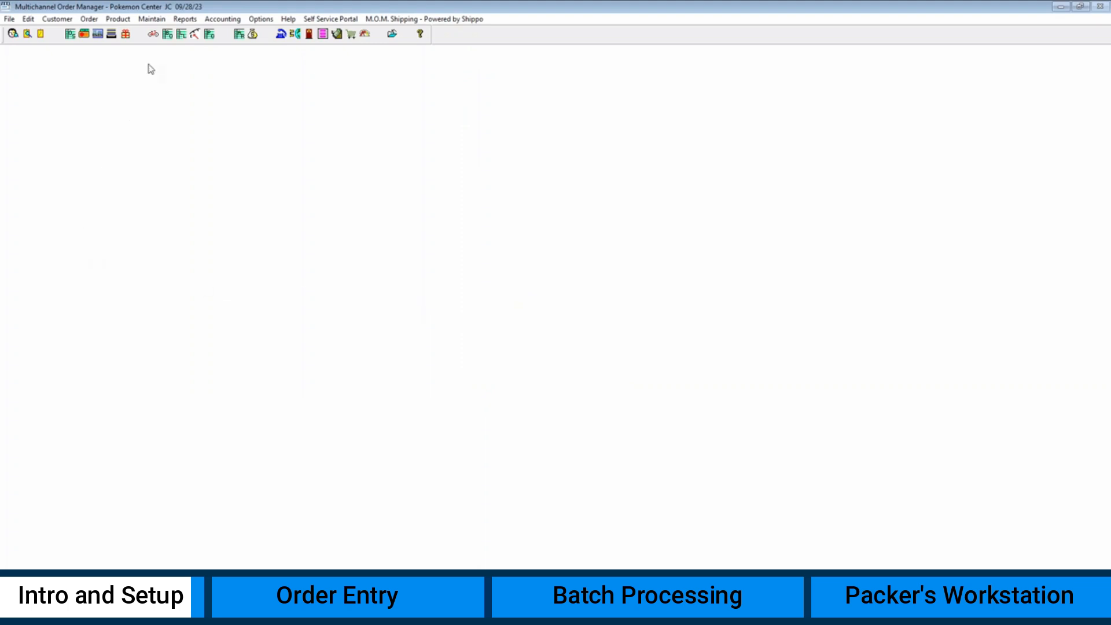
- Save FUNKO IRONMAN with customs 'collectible mini figure', tariff 2202.10.00, origin United States
left_click(153, 36)
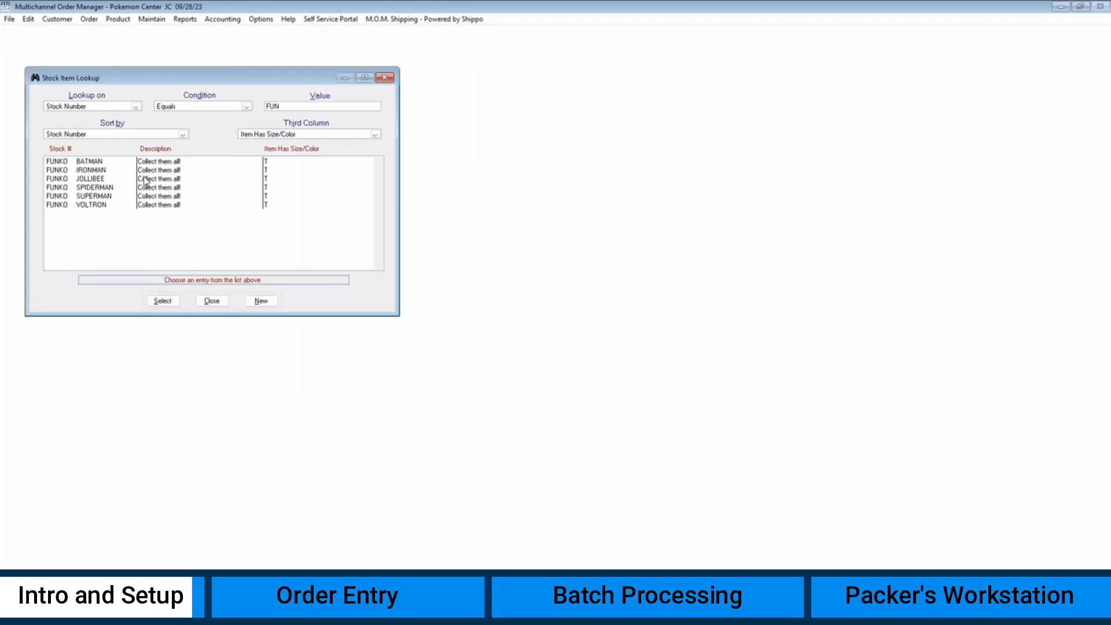
double_click(164, 170)
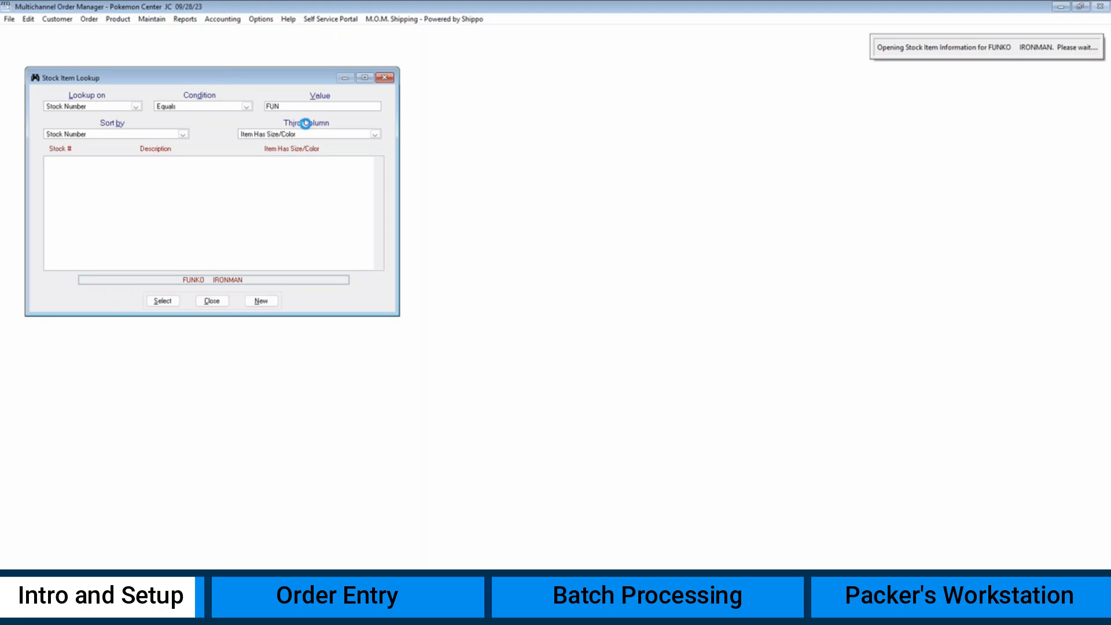
left_click(278, 81)
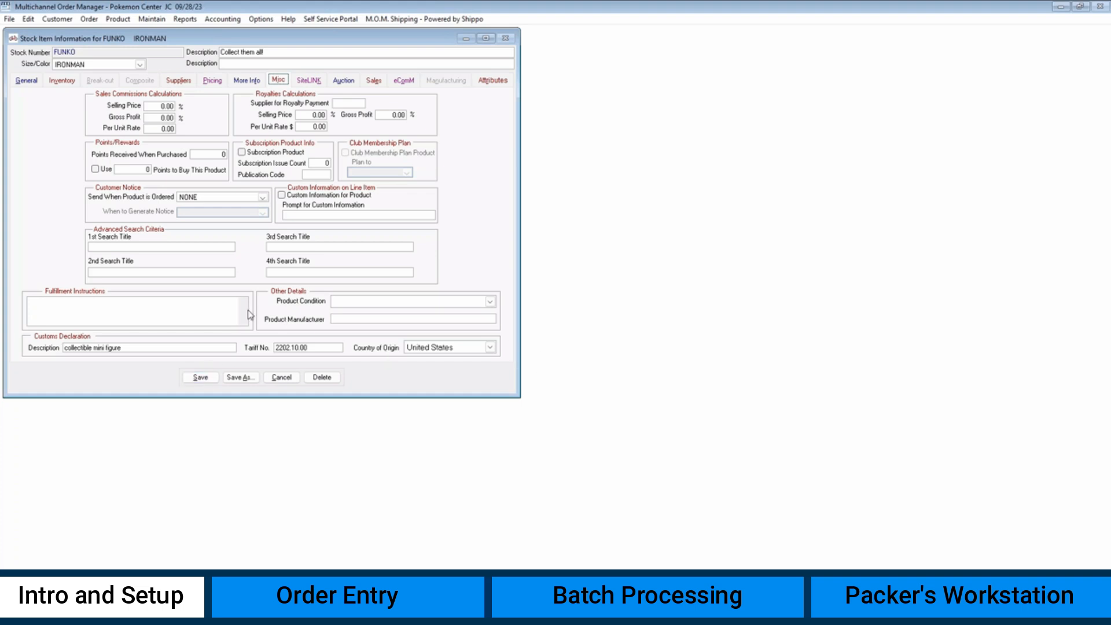
left_click(201, 378)
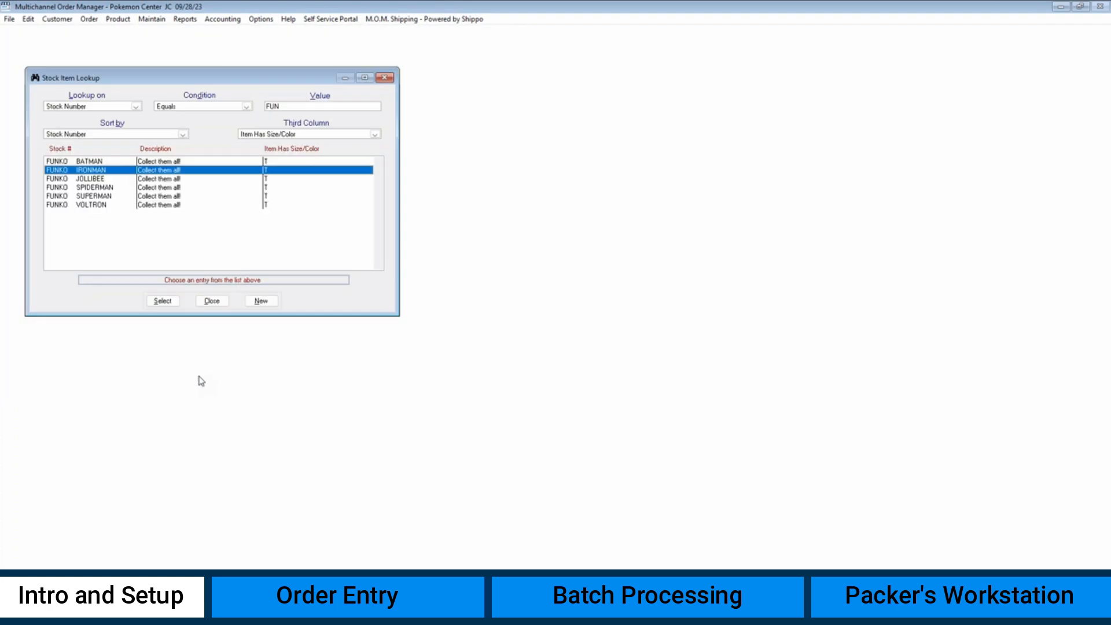
left_click(212, 300)
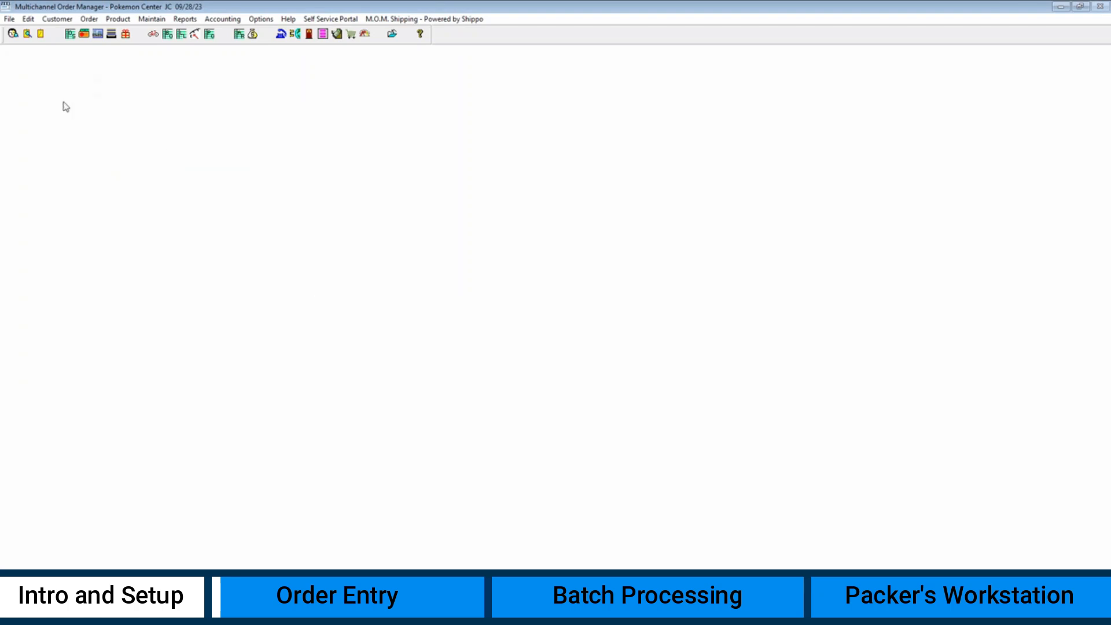
- Find the Roma, Italy customer by last-name initial and start a new order
left_click(13, 33)
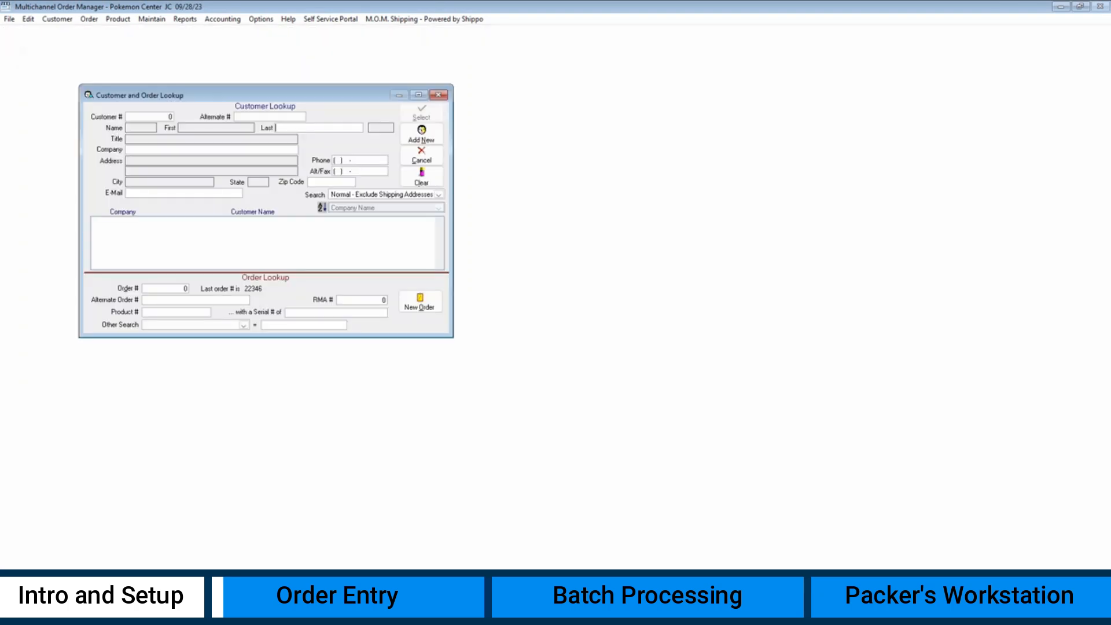
type("G")
key("Return")
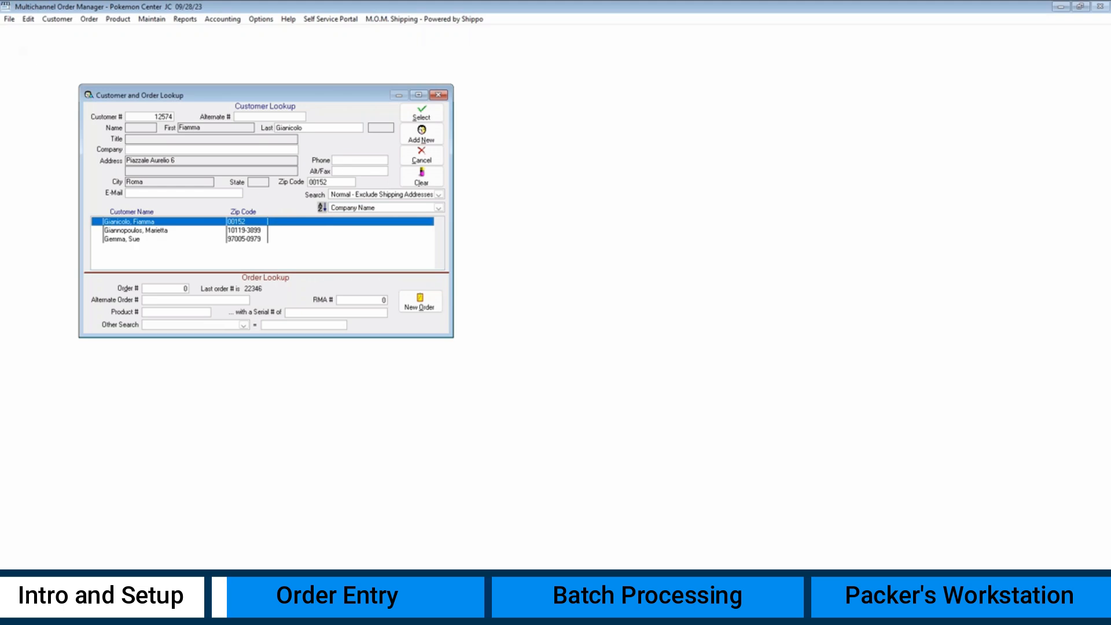
left_click(412, 118)
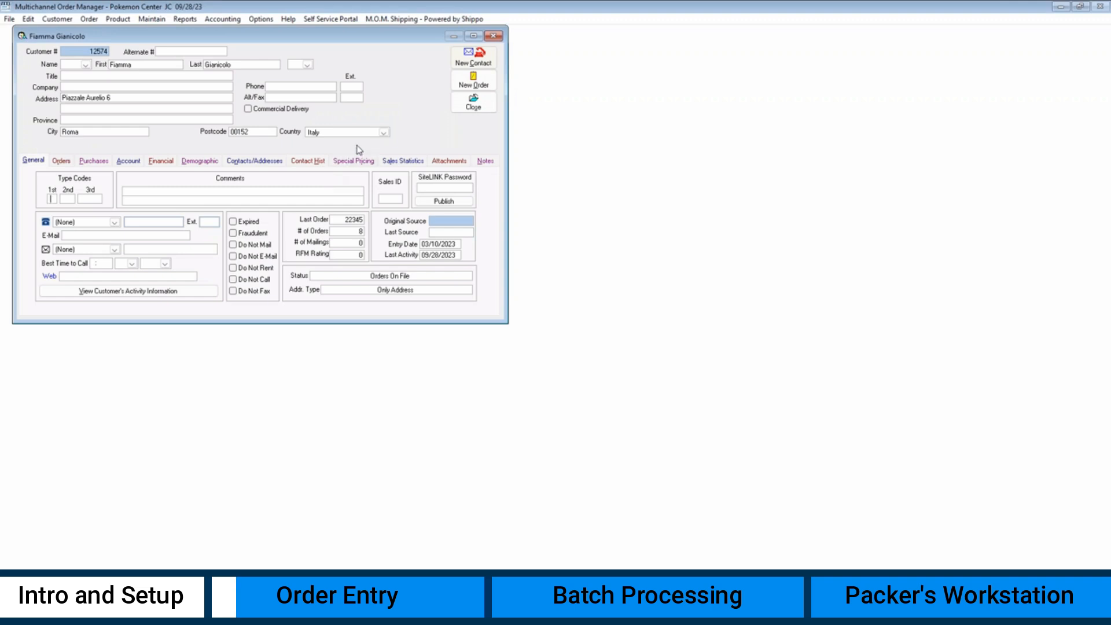
left_click(473, 82)
- Add one FUNKO IRONMAN to the order, bill it by invoice, and ship via BW
type("FUN")
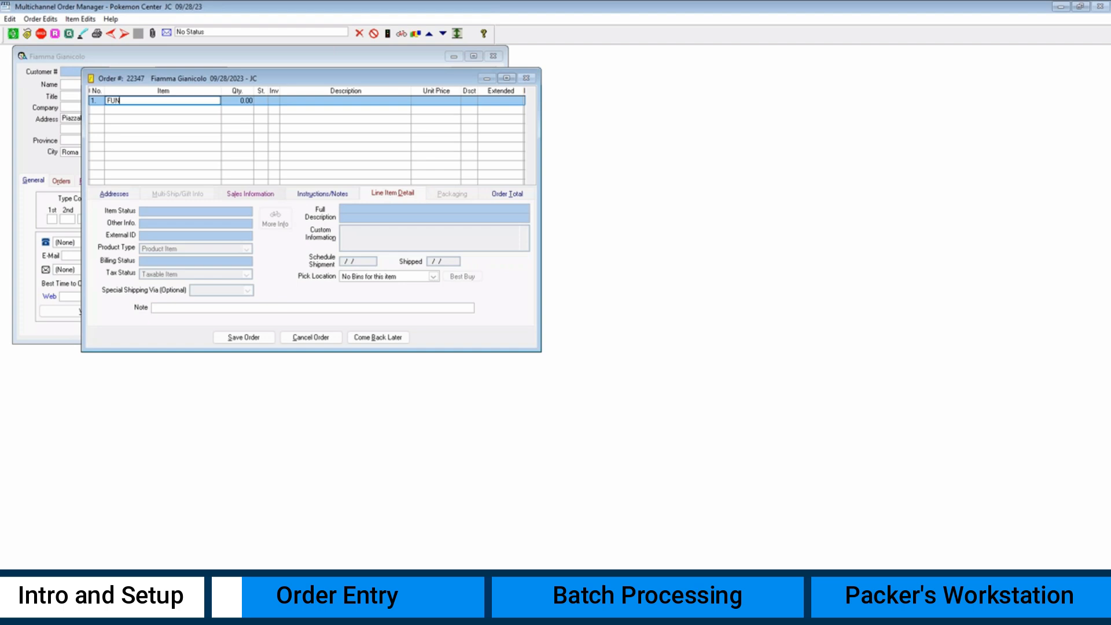
key("Return")
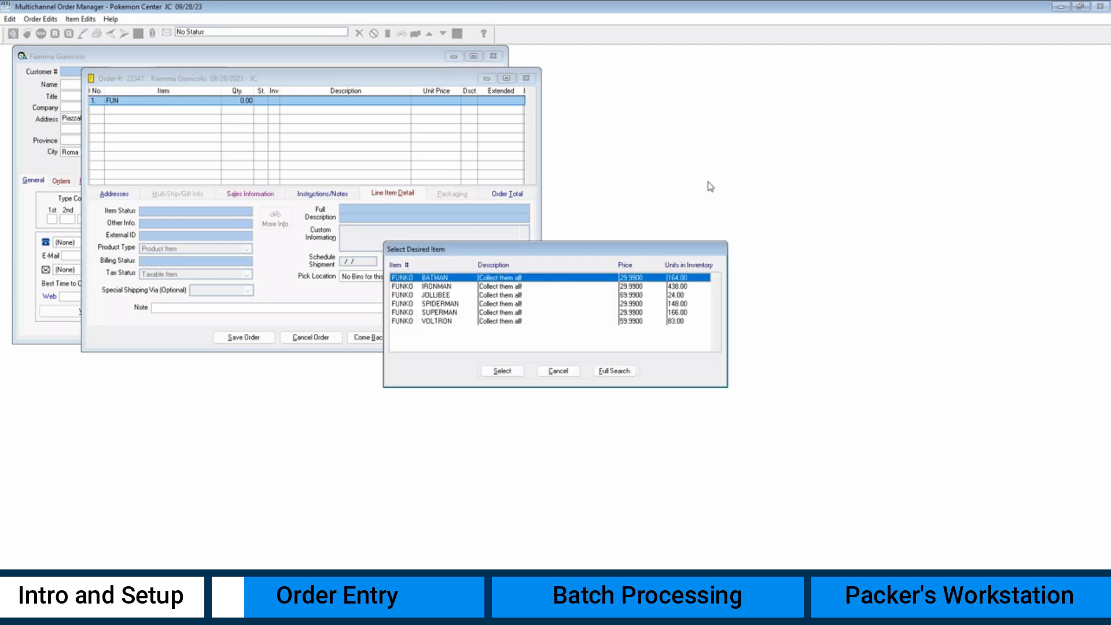
double_click(638, 287)
type("1")
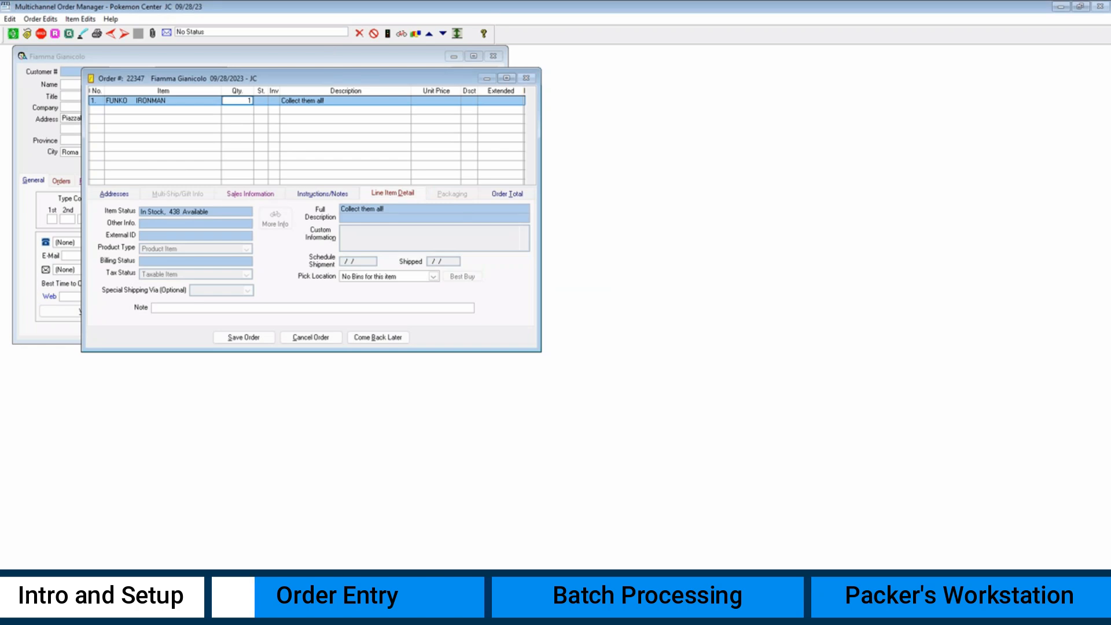
key("Return")
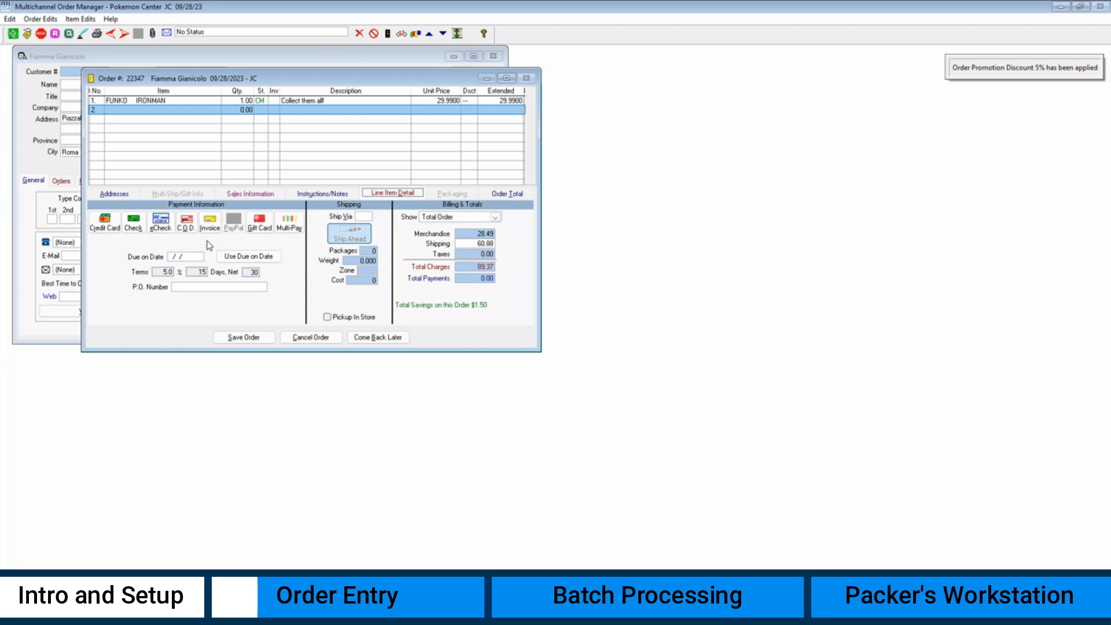
left_click(210, 226)
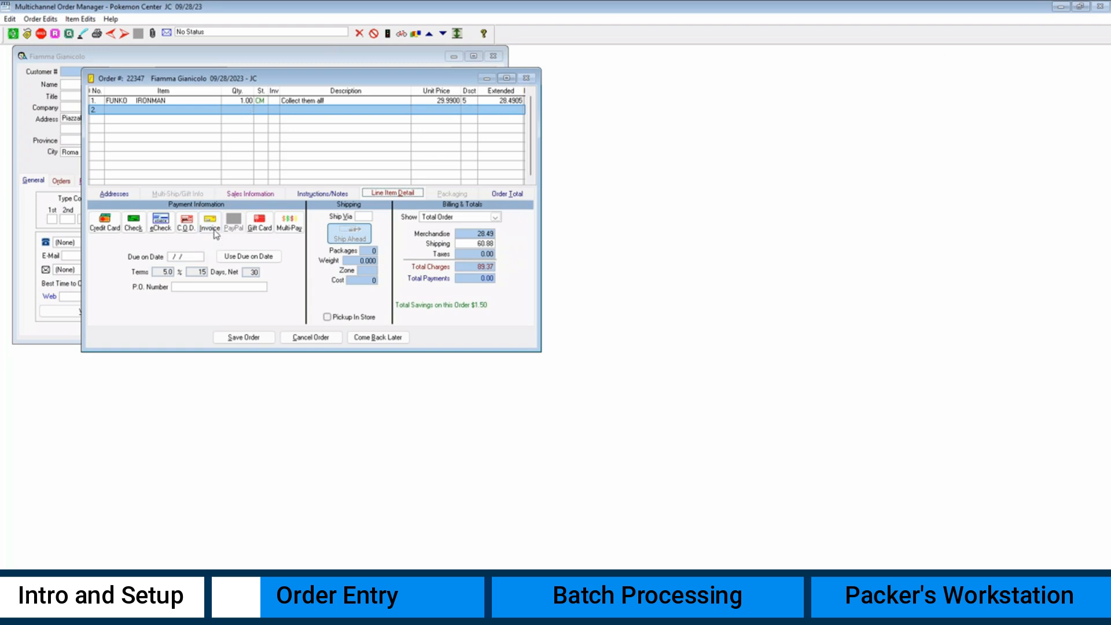
left_click(363, 217)
type("BW")
key("Tab")
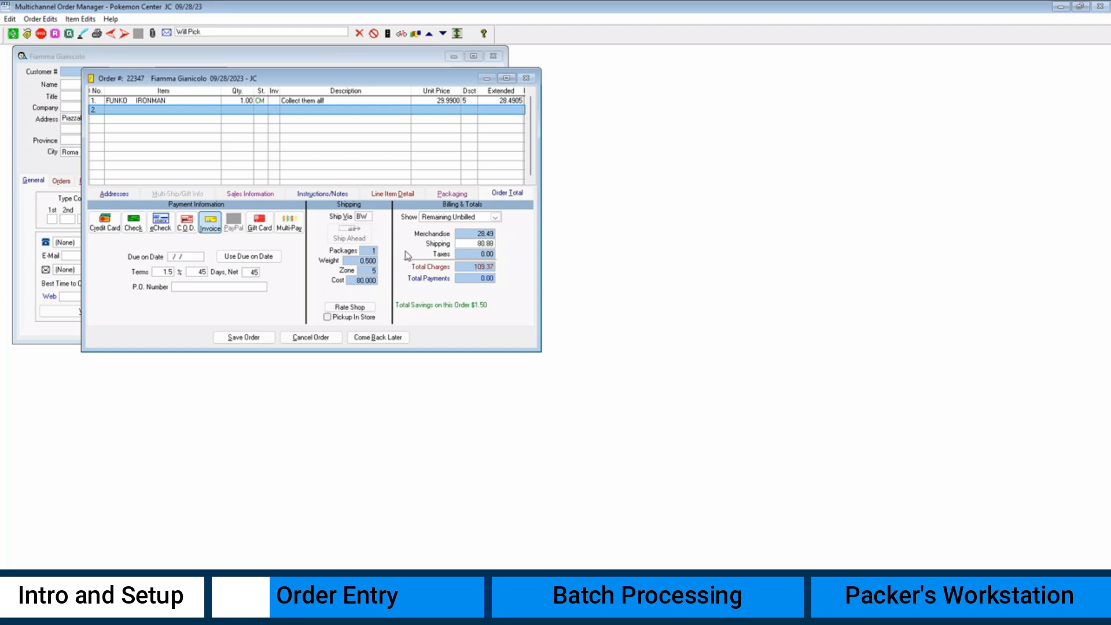
- Quick-print only the pick ticket, excluding packing slip, box labels and invoice
left_click(96, 35)
left_click(499, 247)
left_click(500, 249)
left_click(502, 268)
left_click(483, 299)
left_click(528, 350)
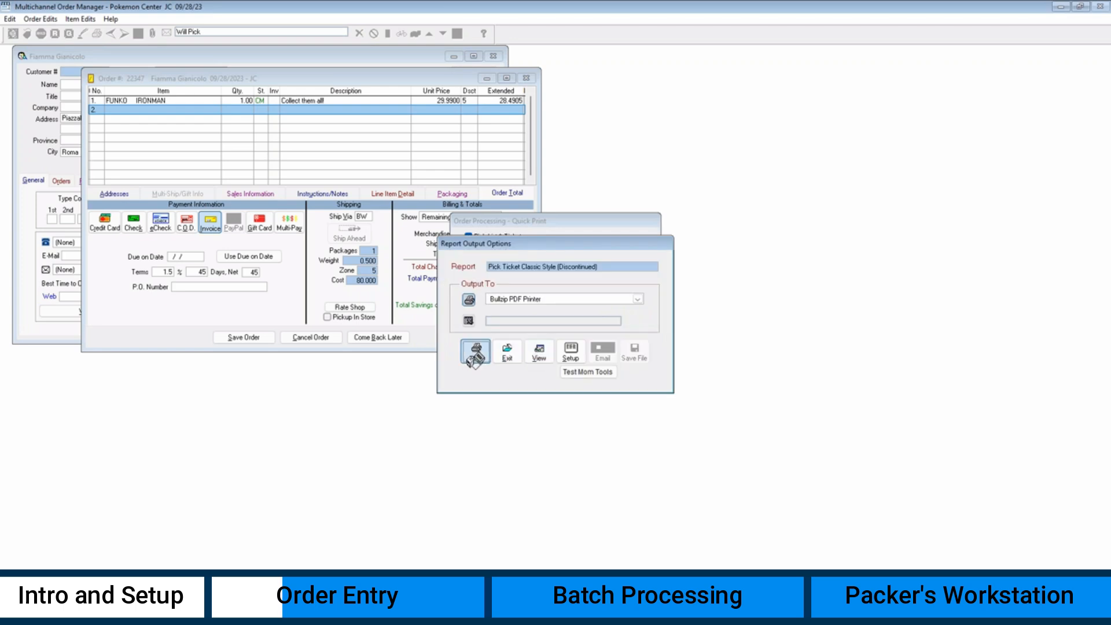
- Print the pick ticket to Bullzip PDF Printer, then cancel creating the PDF file
left_click(476, 357)
left_click(507, 358)
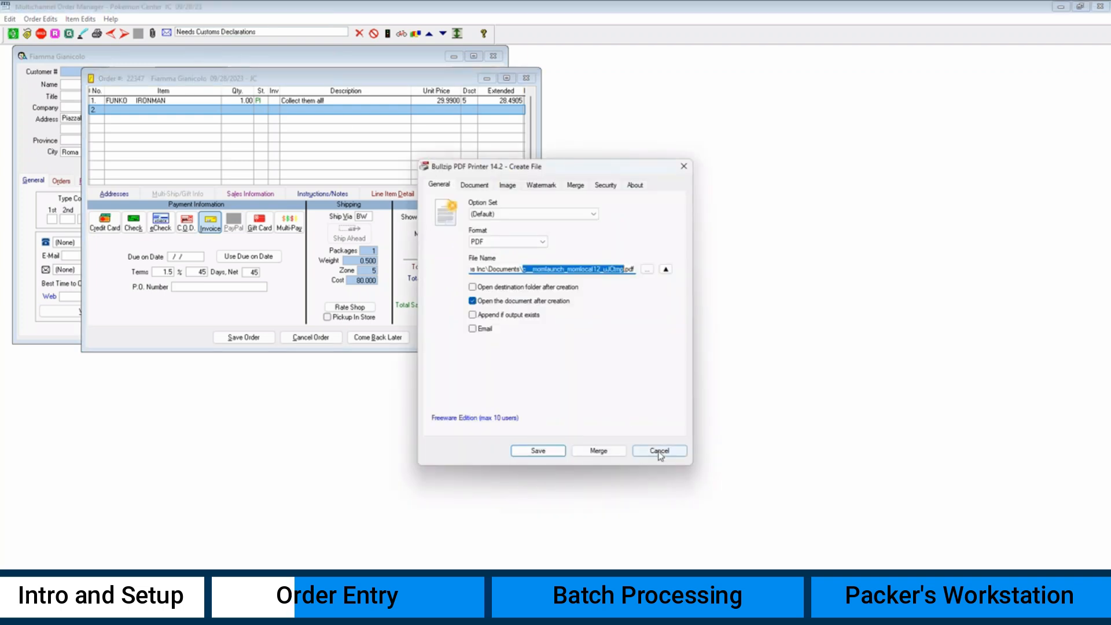
left_click(651, 451)
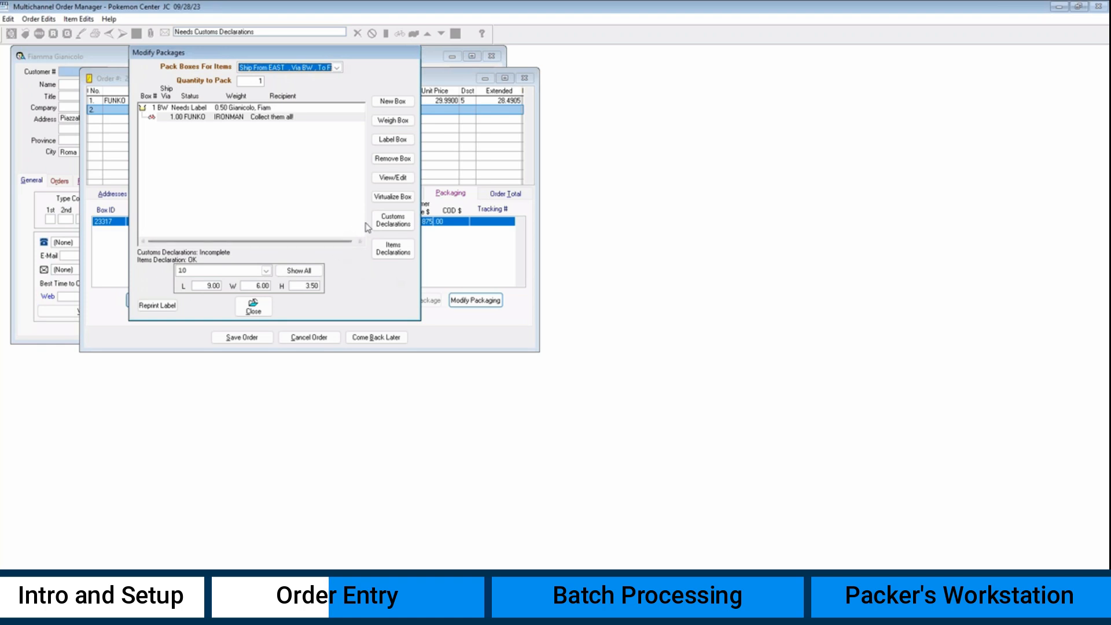
- Set the box's EEL/PFC exemption to NOEEI 30 37 (a) and save the item customs declarations
left_click(395, 224)
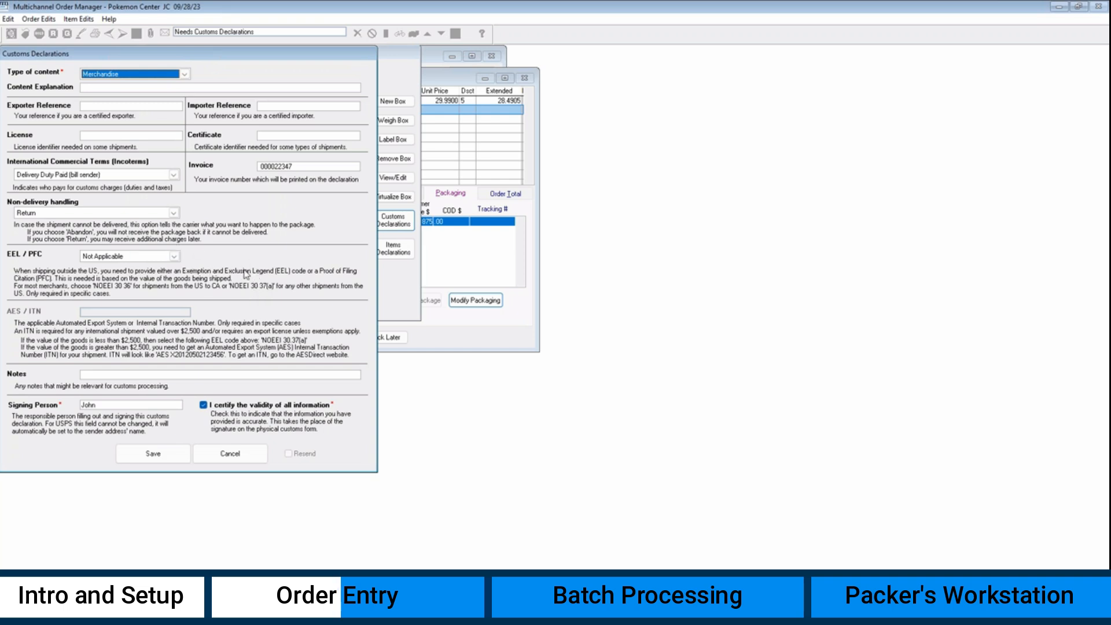
left_click(173, 256)
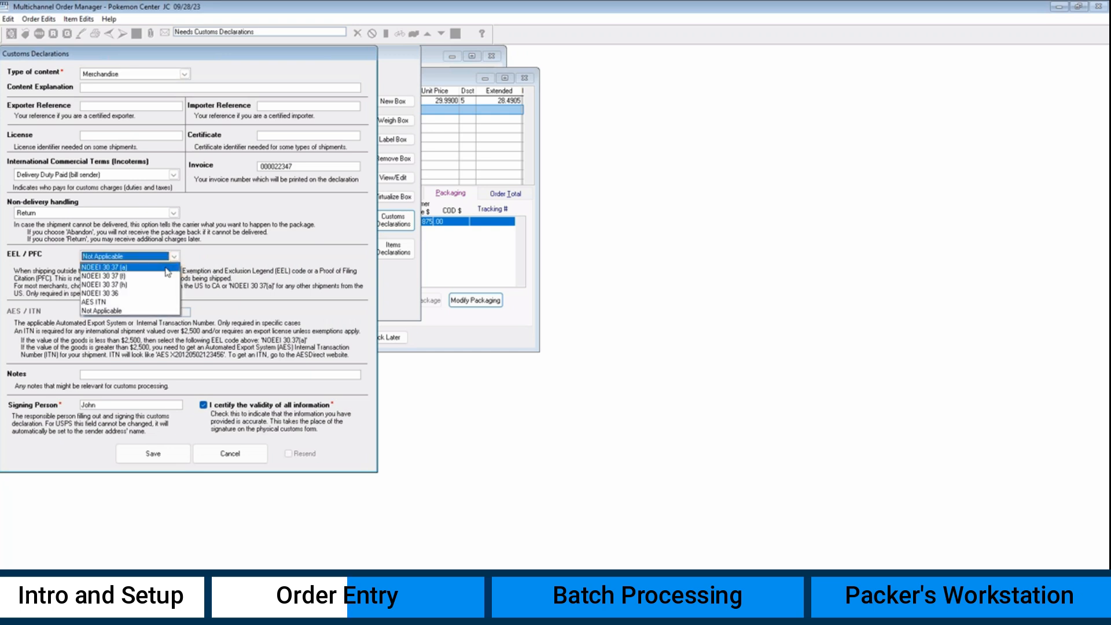
left_click(167, 267)
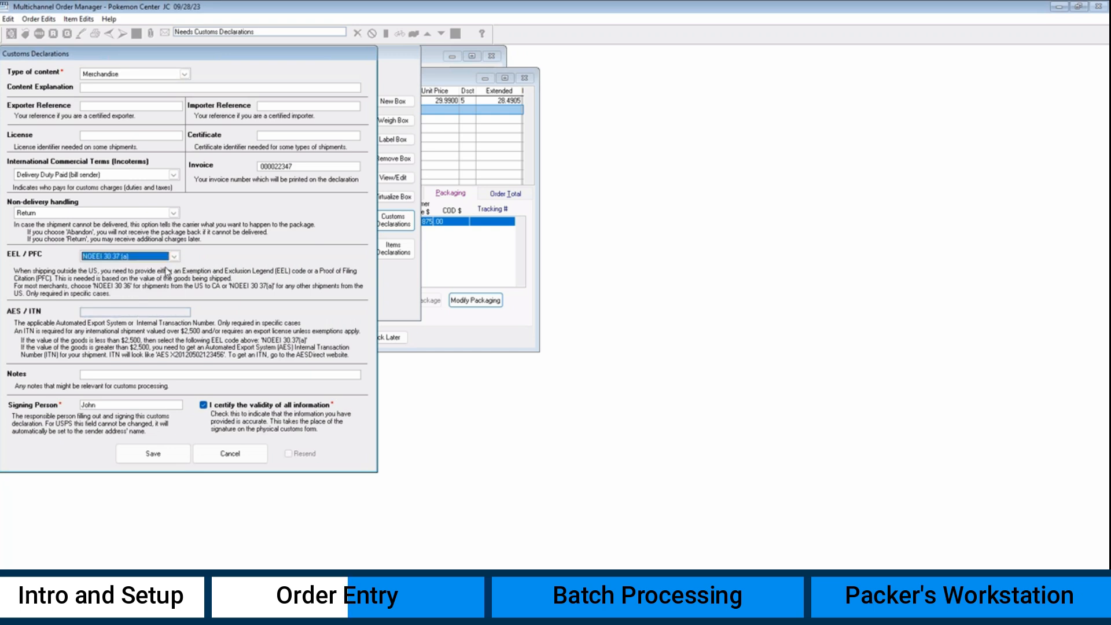
left_click(161, 460)
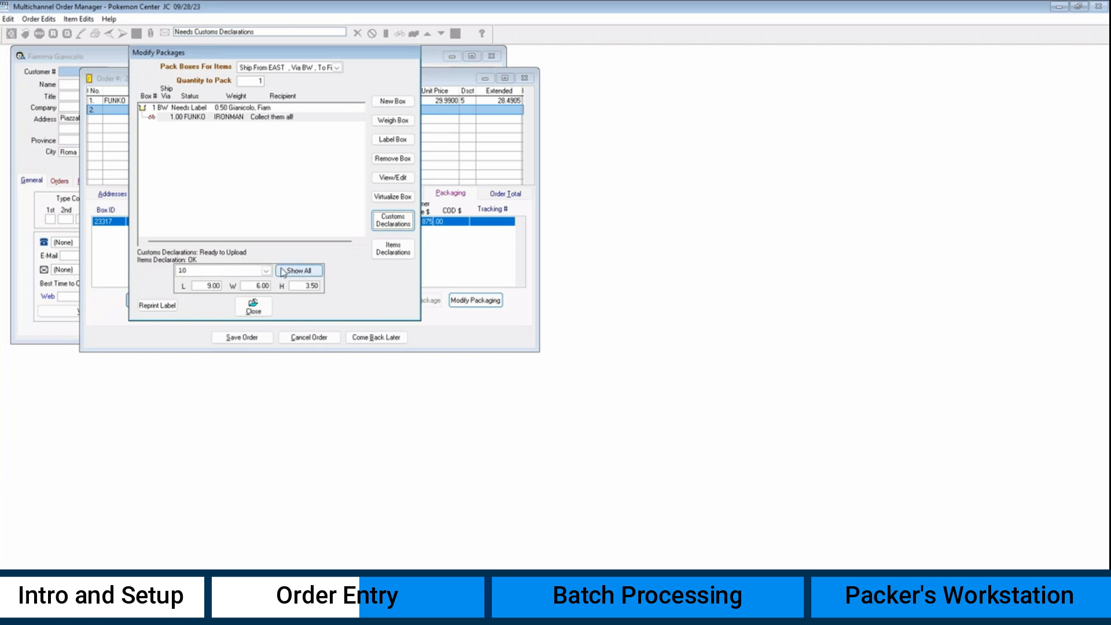
left_click(394, 250)
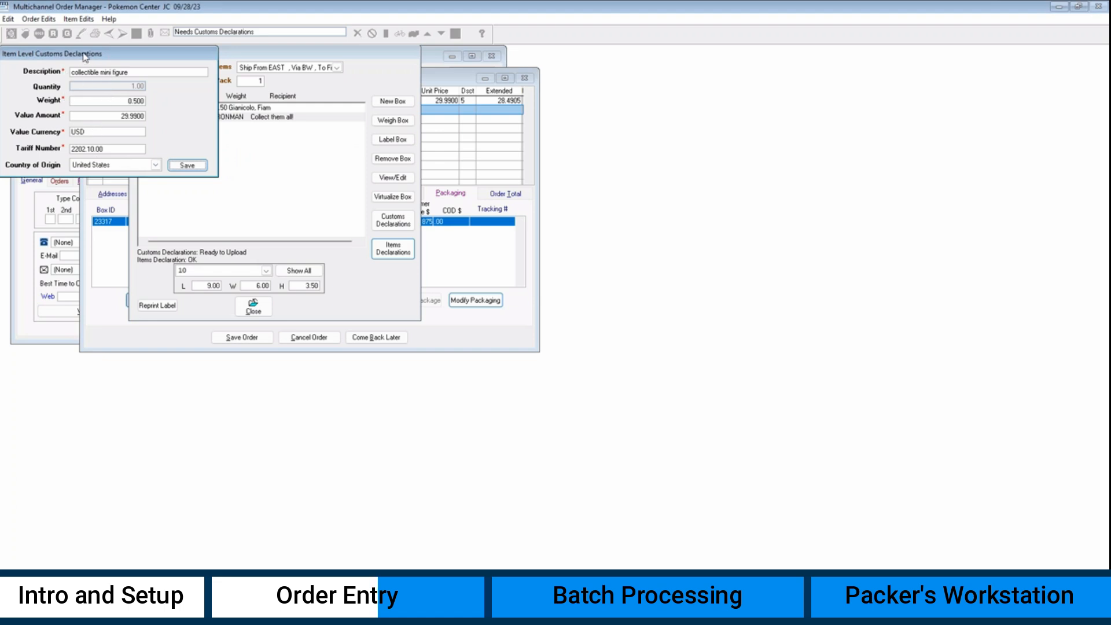
left_click(187, 164)
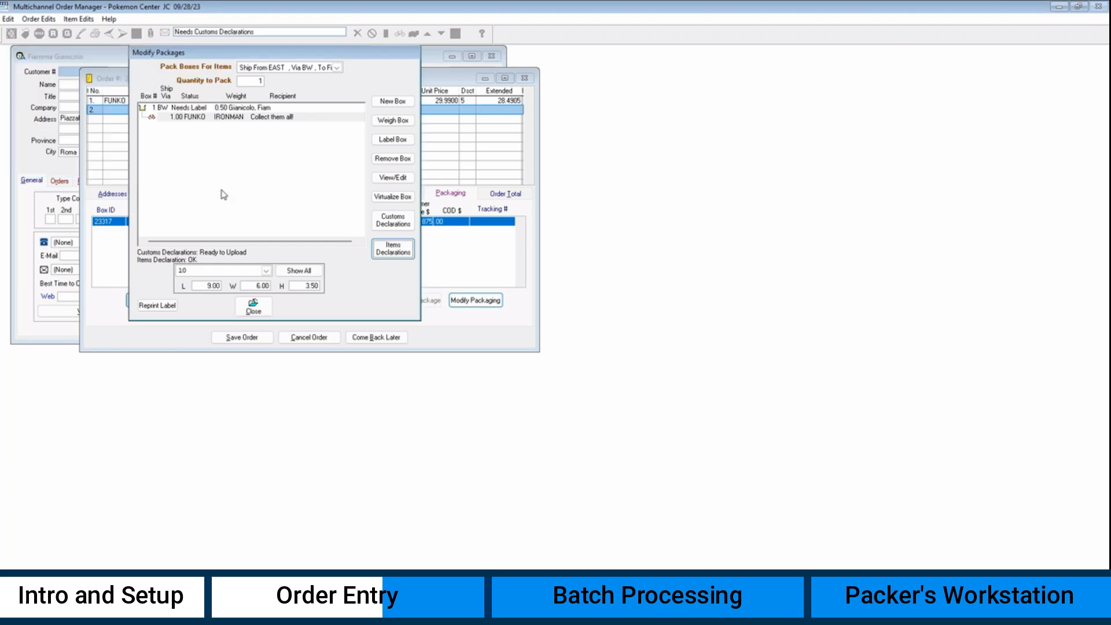
left_click(260, 311)
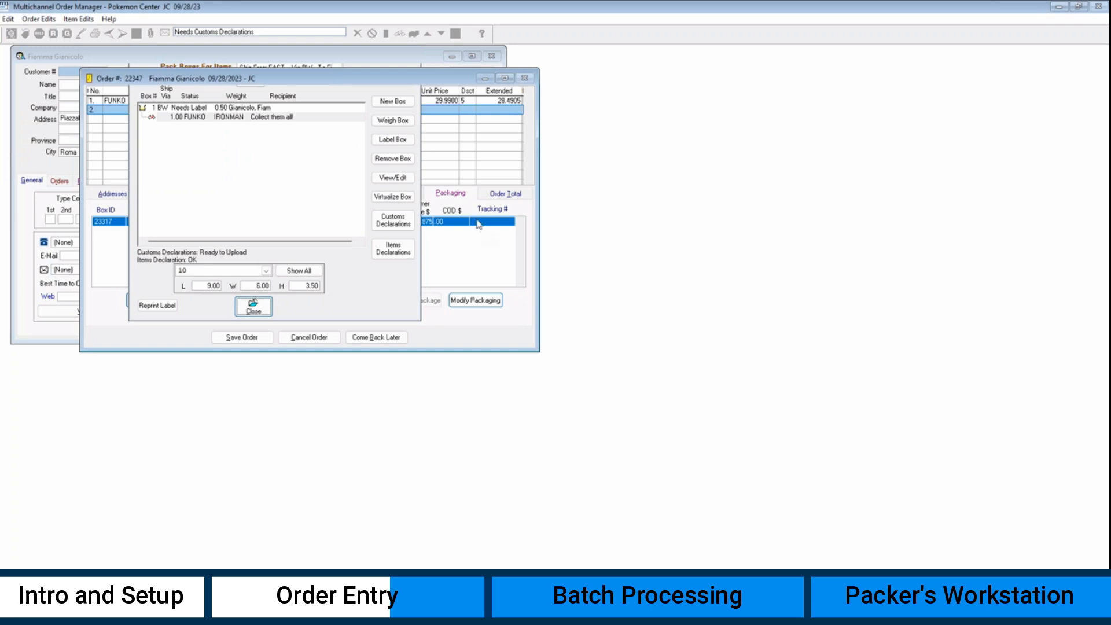
- Review order totals and boxes, confirming the box is Ready To Pack at 0.500 weight
left_click(502, 195)
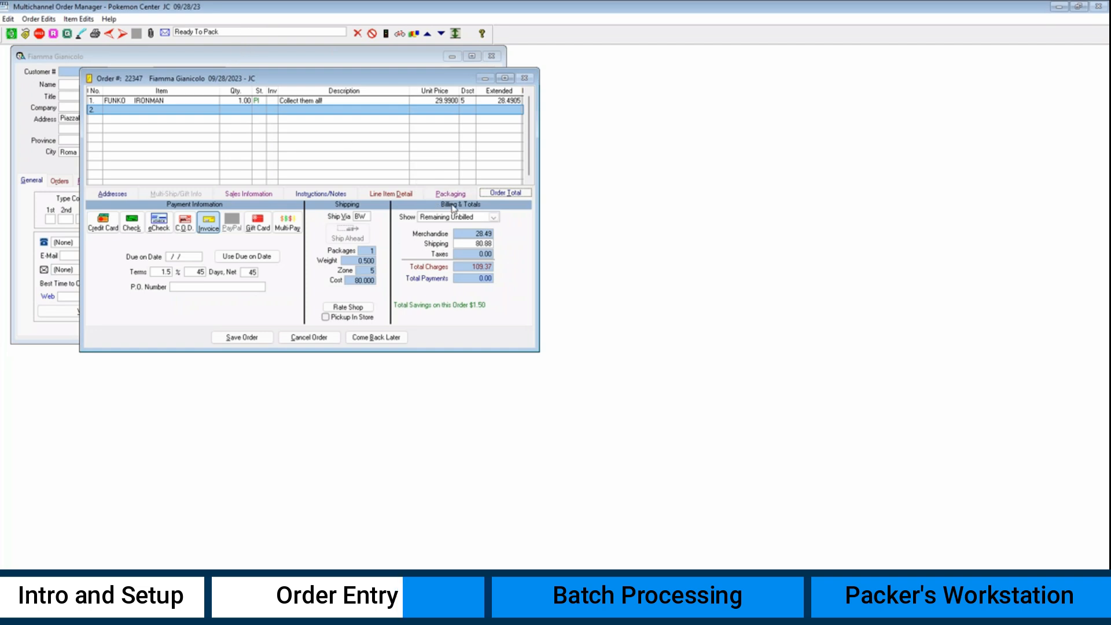
left_click(452, 194)
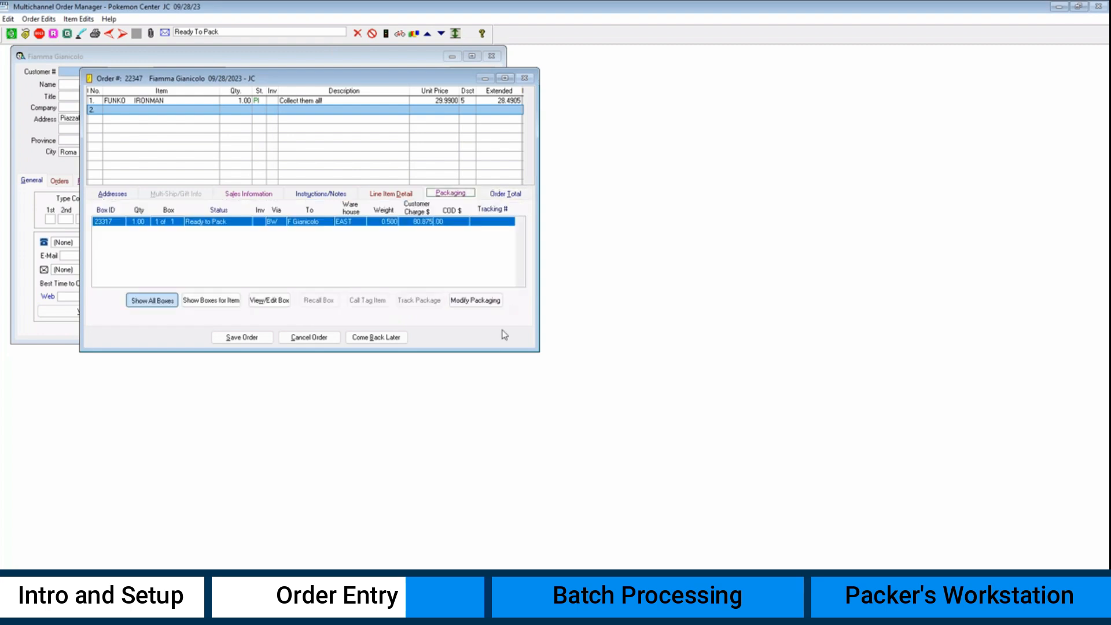
left_click(476, 300)
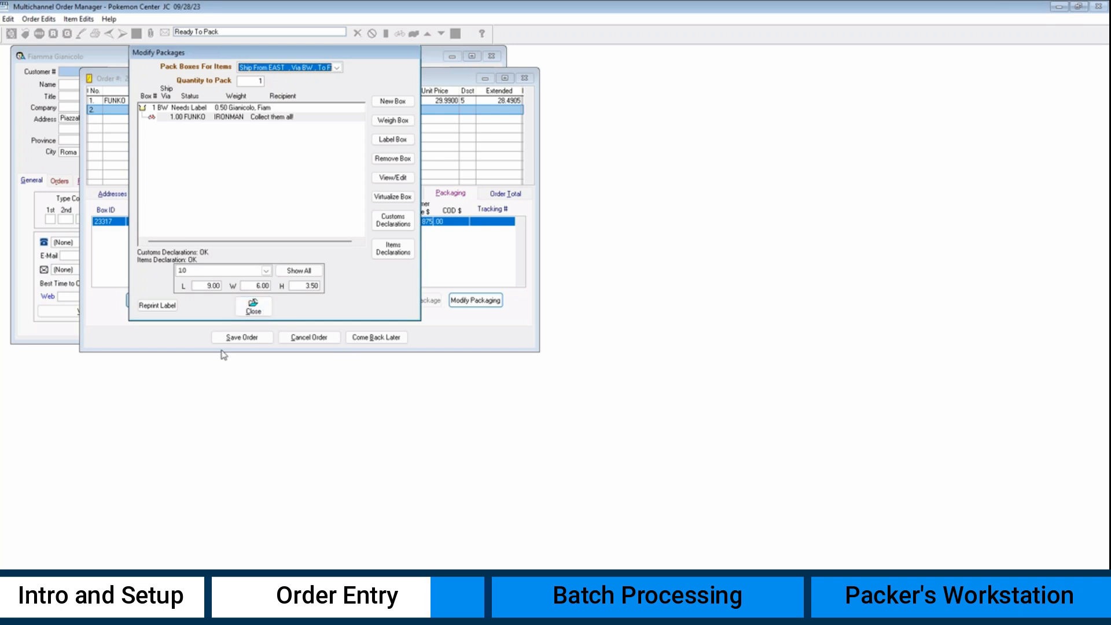
left_click(253, 309)
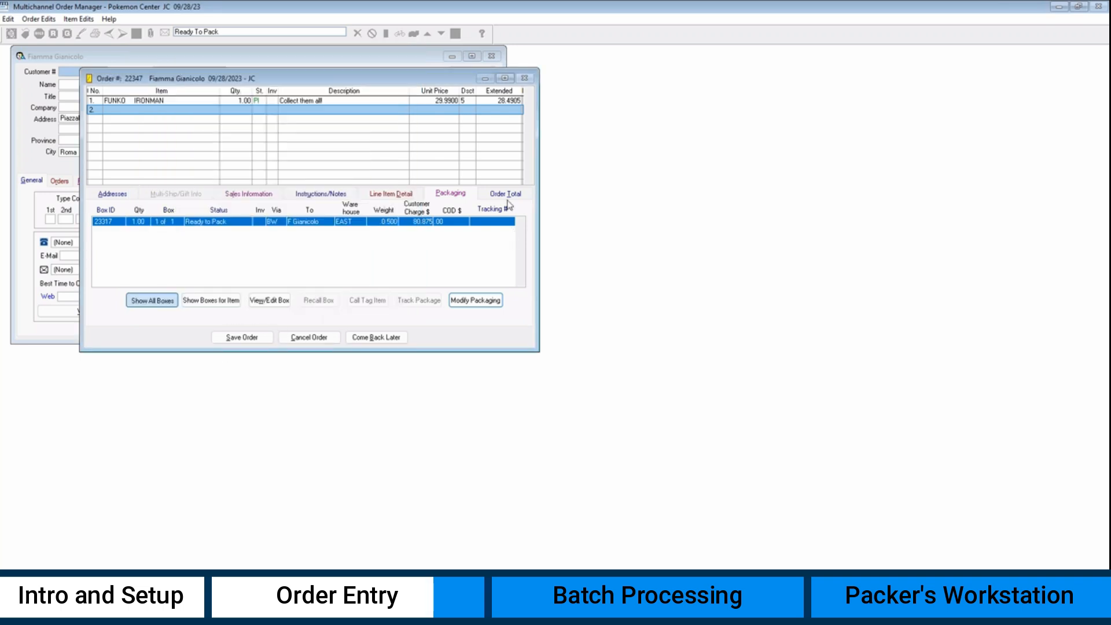
left_click(506, 194)
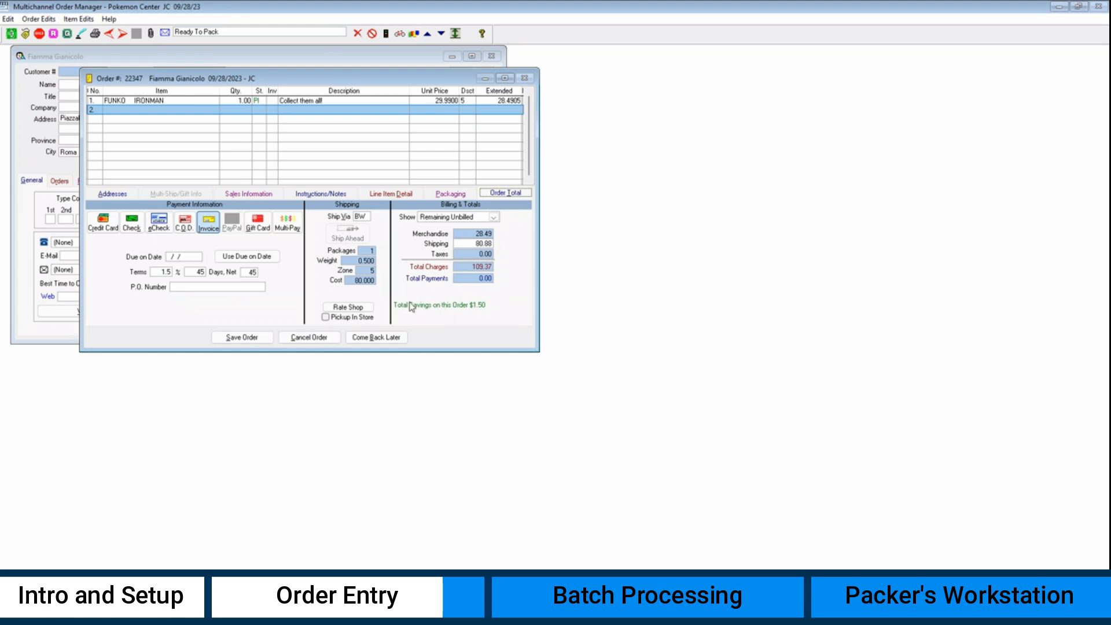
- Rate-shop the box and select the UPS Expedited rate from the comparison
left_click(366, 308)
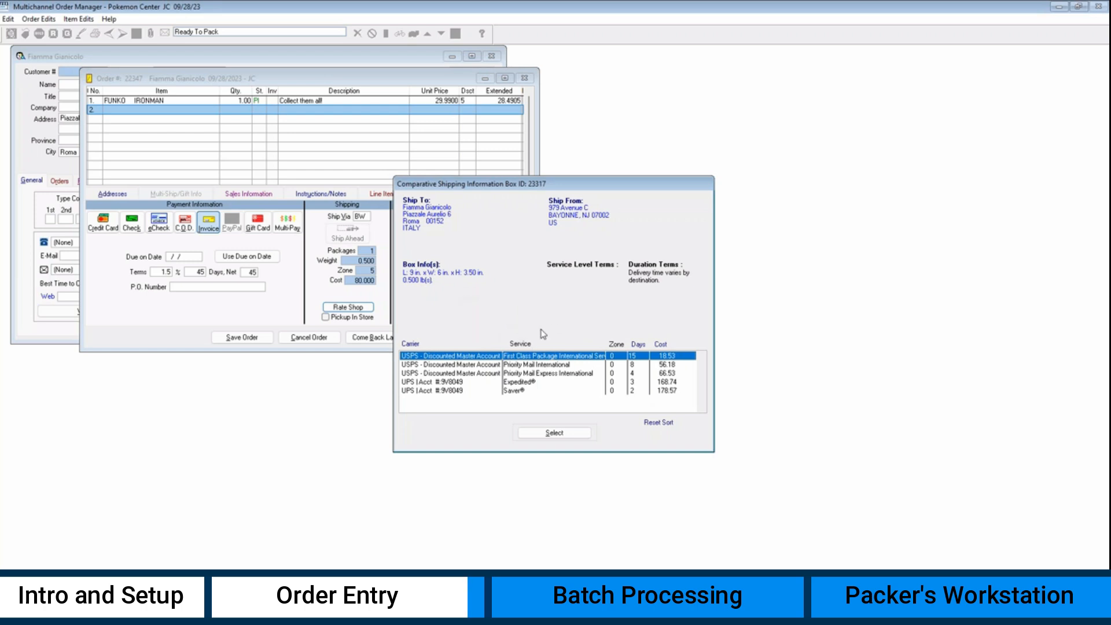
left_click(510, 382)
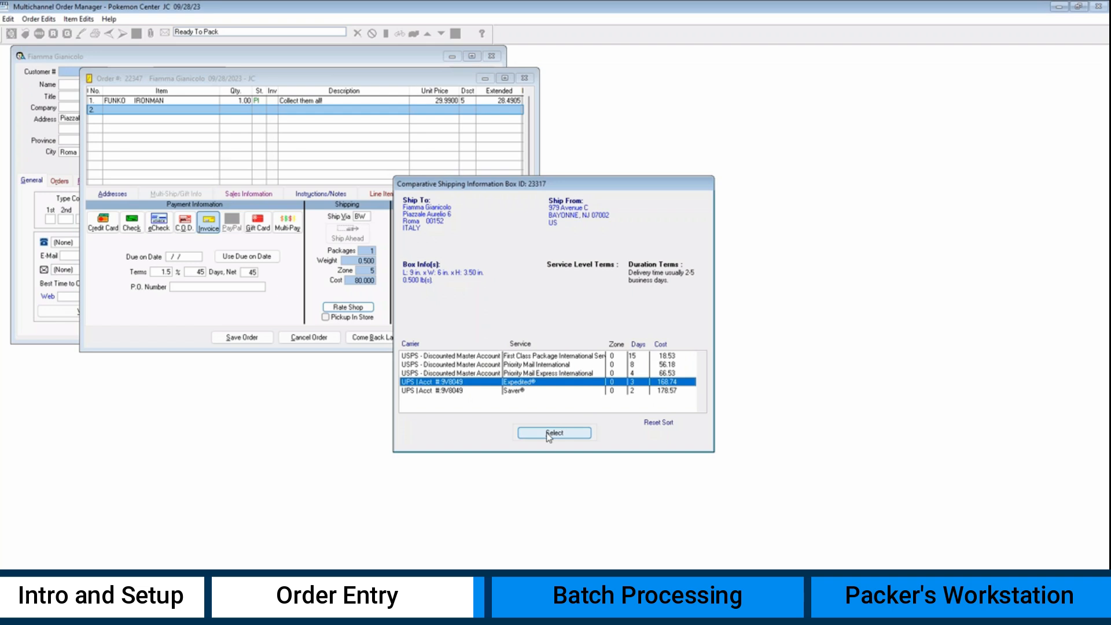
left_click(548, 437)
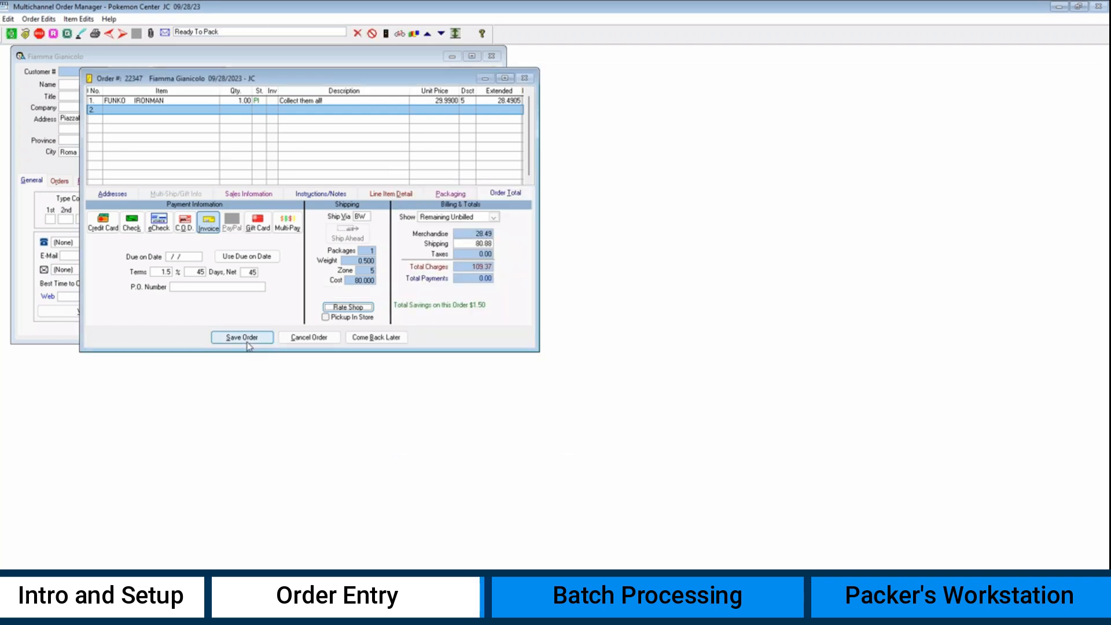
- Save the order and close the customer and order lookup windows
left_click(249, 341)
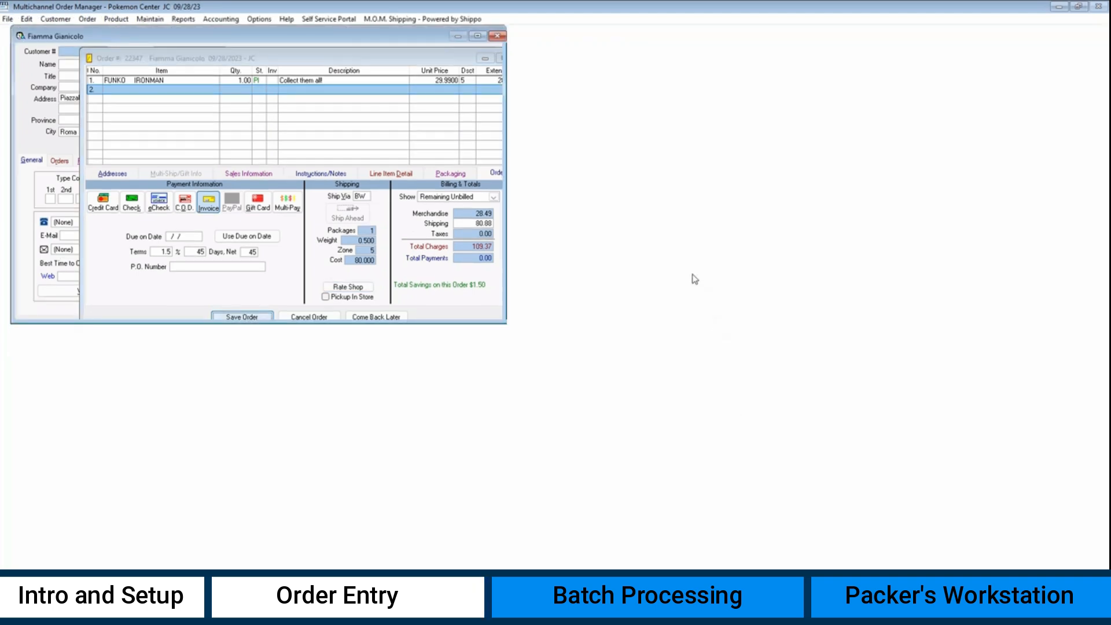
left_click(471, 104)
left_click(408, 157)
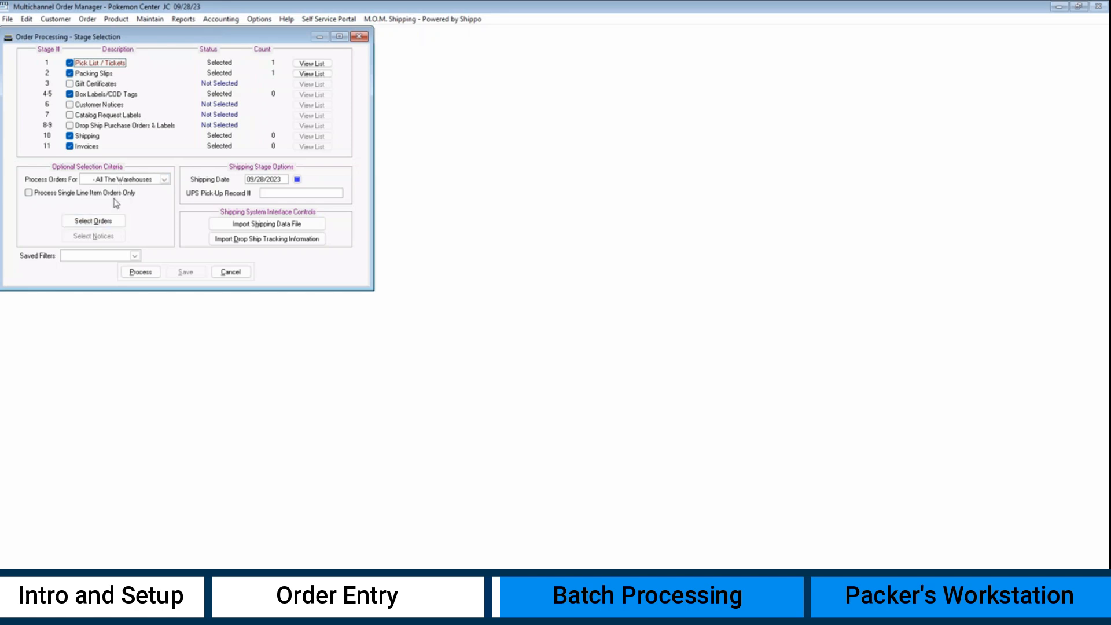
- Select orders by order number range, entering 24347, and start batch processing
left_click(107, 221)
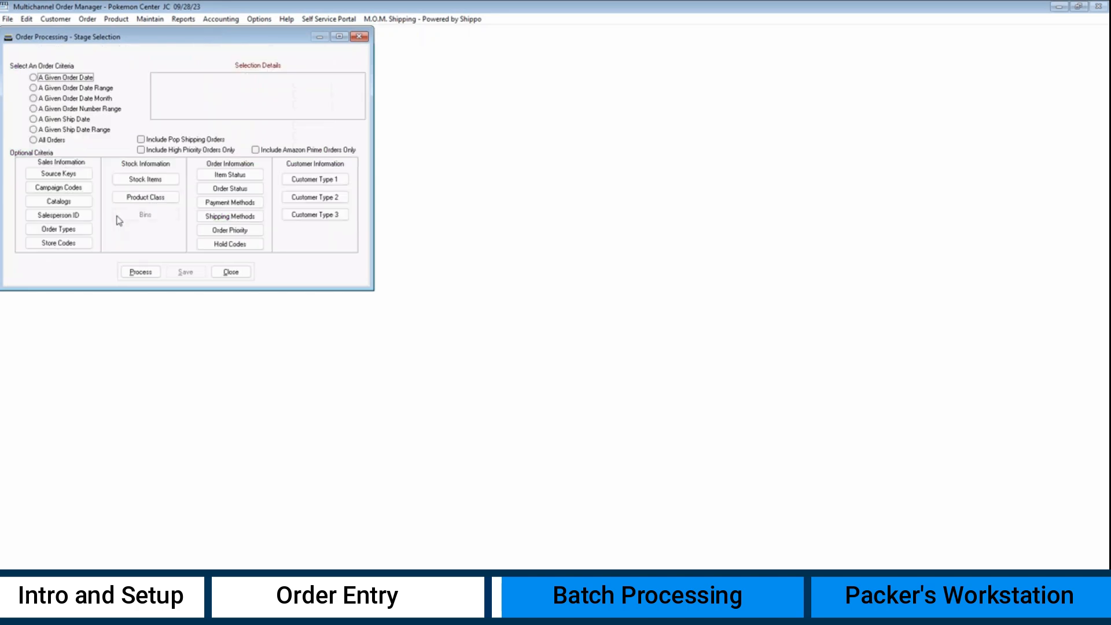
left_click(88, 108)
type("24")
type("347")
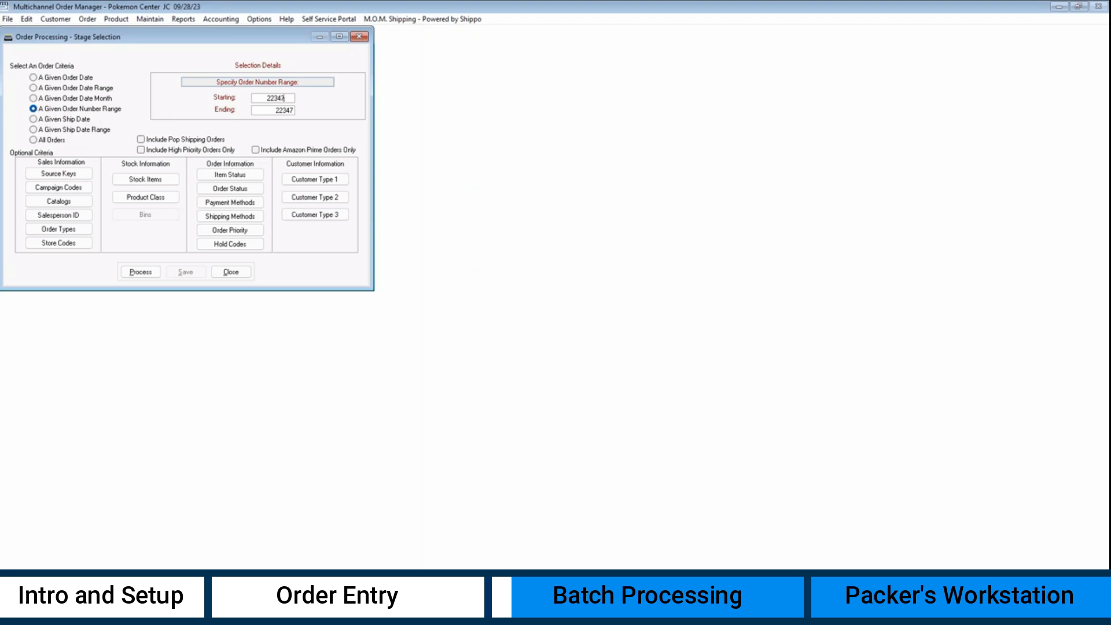
left_click(140, 272)
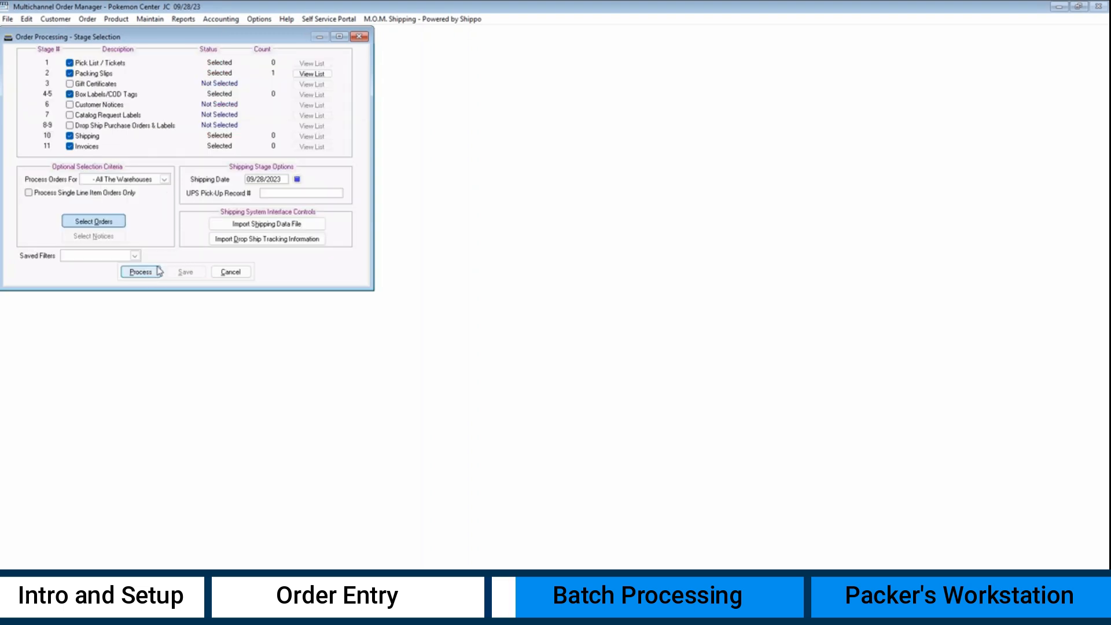
left_click(141, 271)
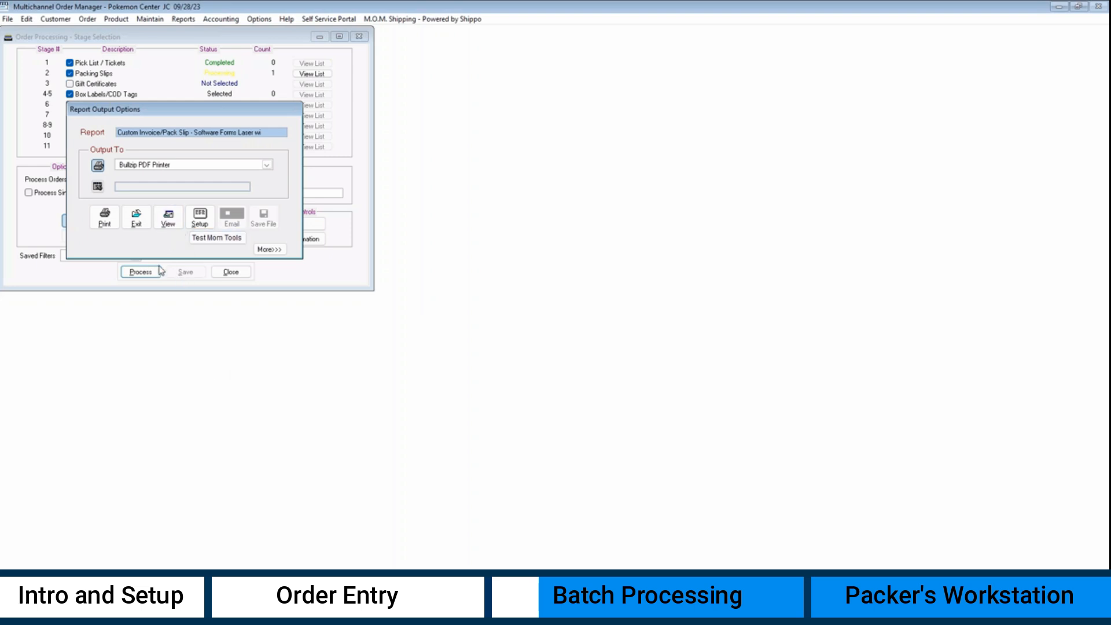
- Preview and print the packing slip and shipping label, confirming each printed
left_click(168, 218)
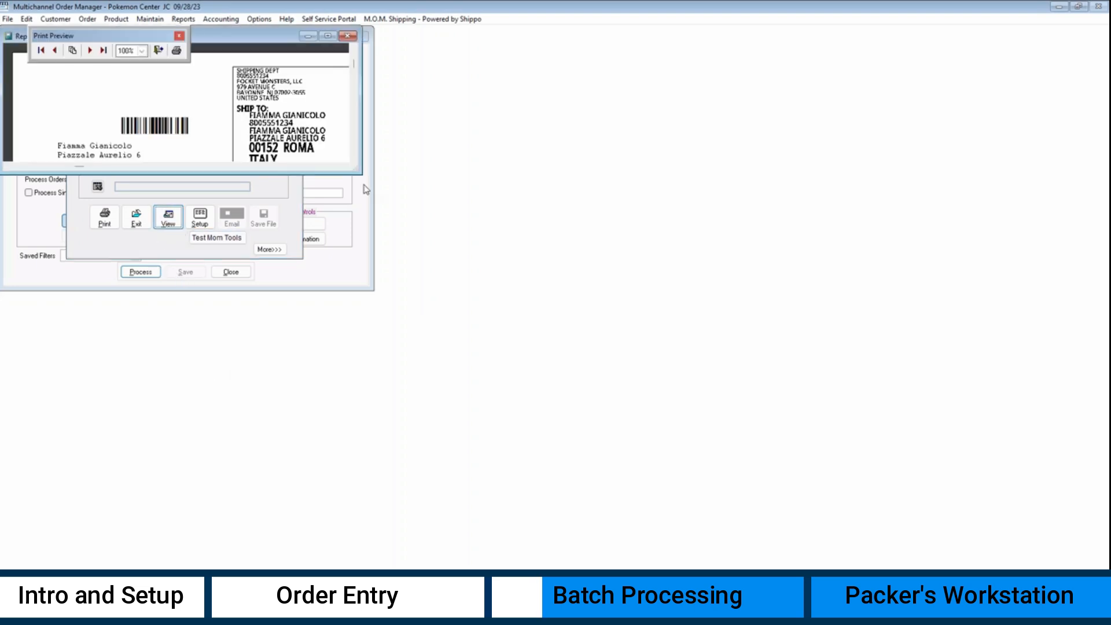
left_click_drag(366, 173, 637, 554)
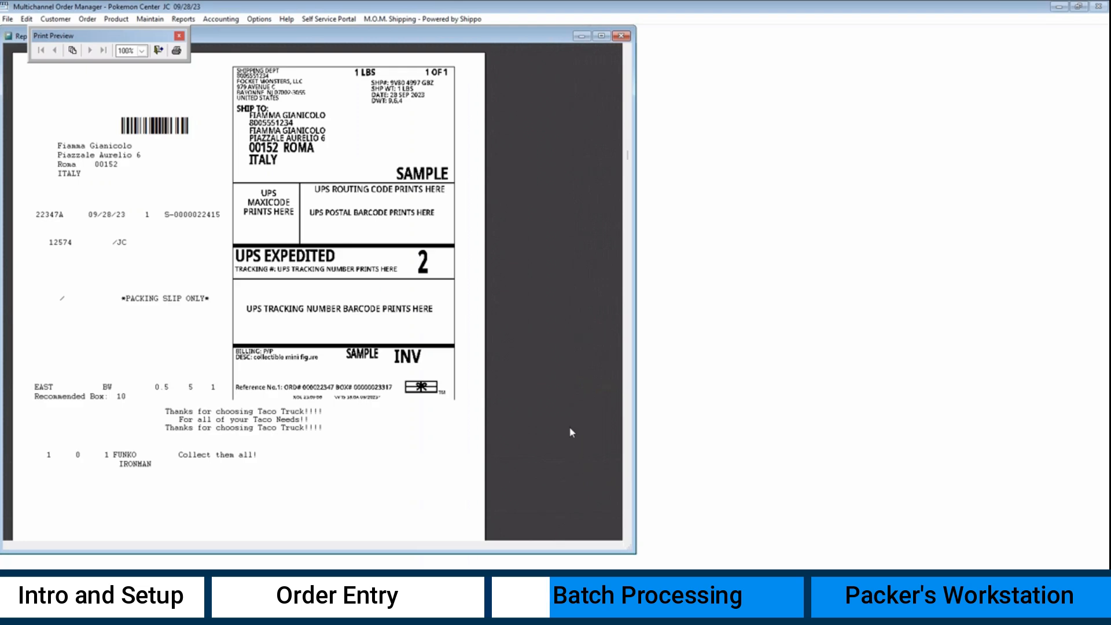
left_click(620, 35)
left_click(105, 217)
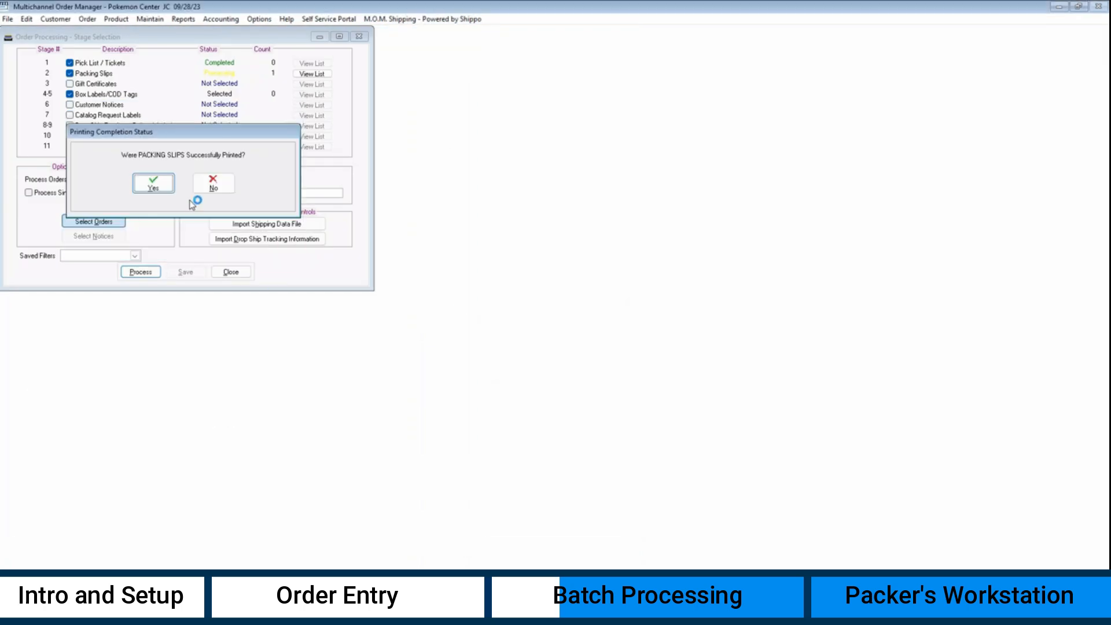
left_click(153, 184)
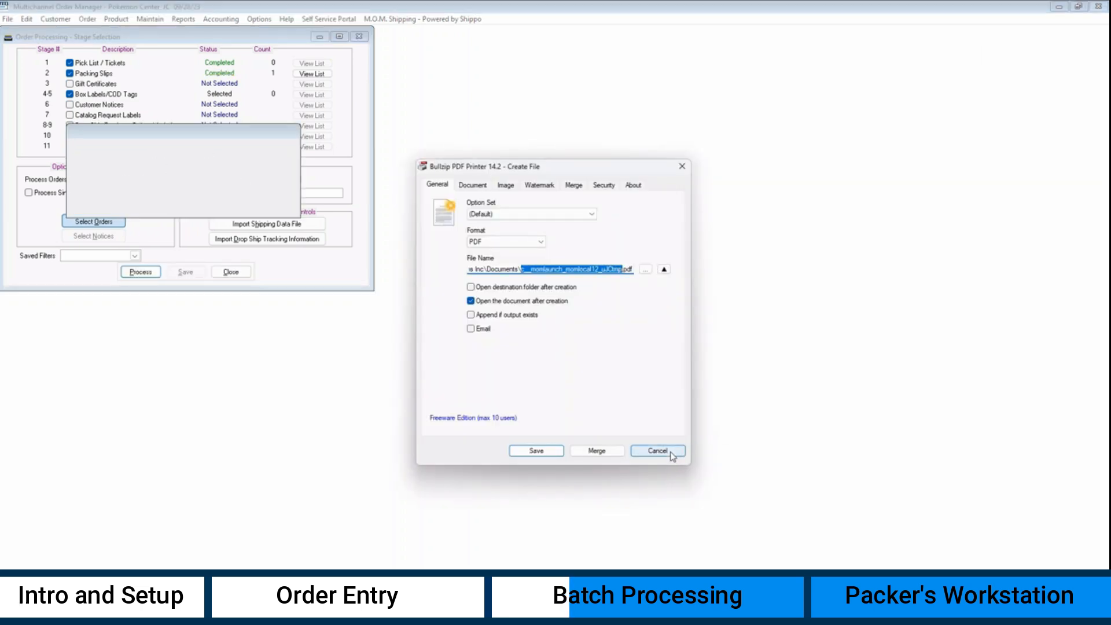
left_click(671, 450)
left_click(154, 184)
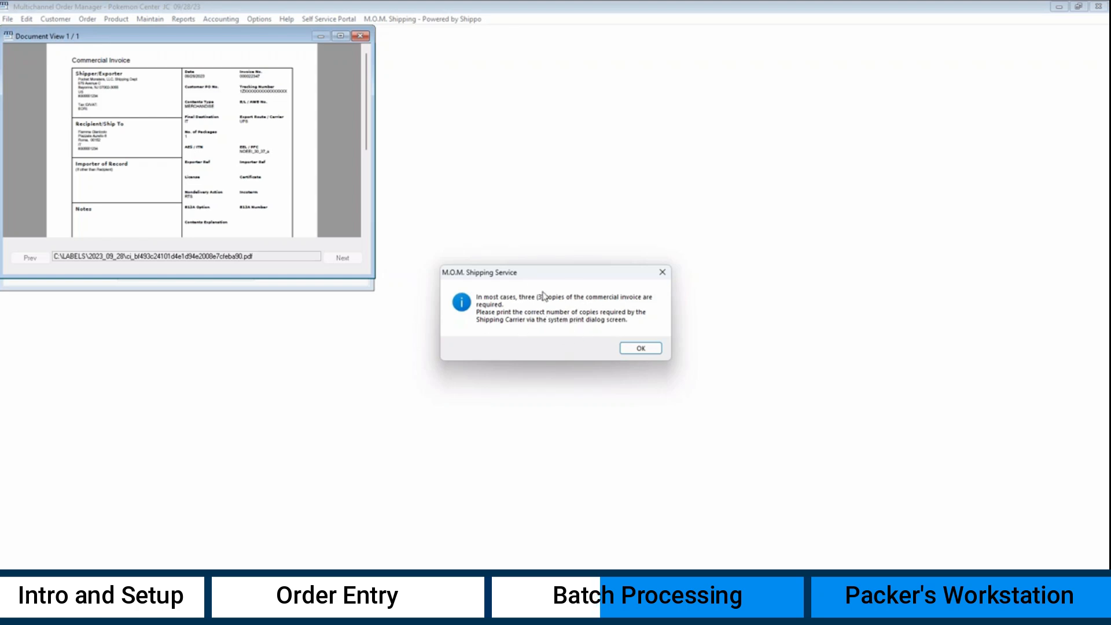
- Print the commercial invoice from Document View and confirm it printed
left_click(639, 349)
mouse_move(162, 74)
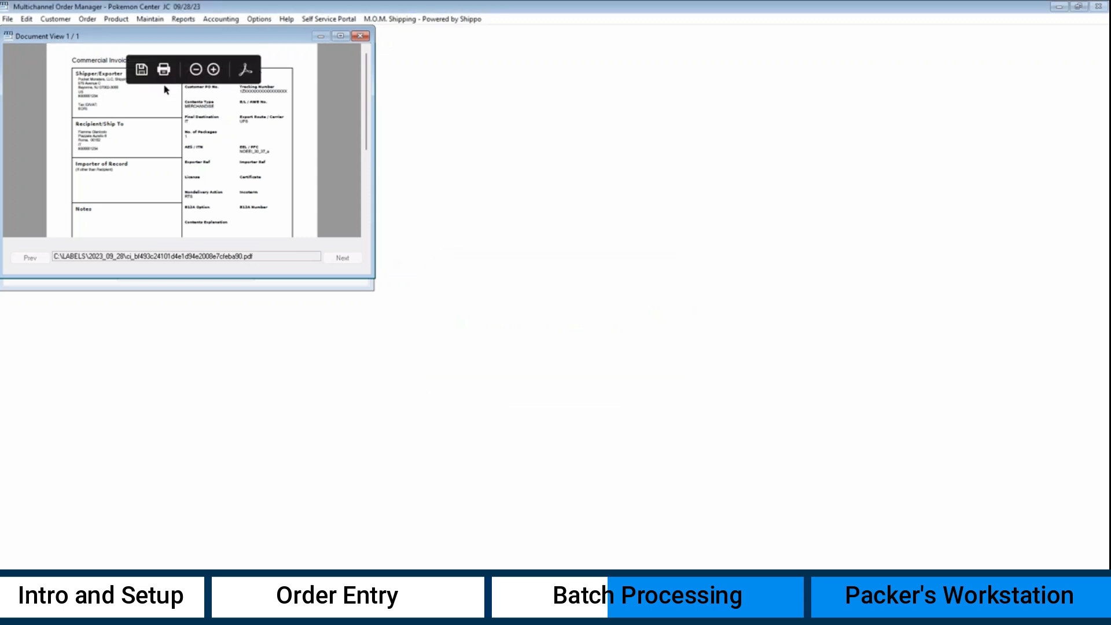
left_click(164, 72)
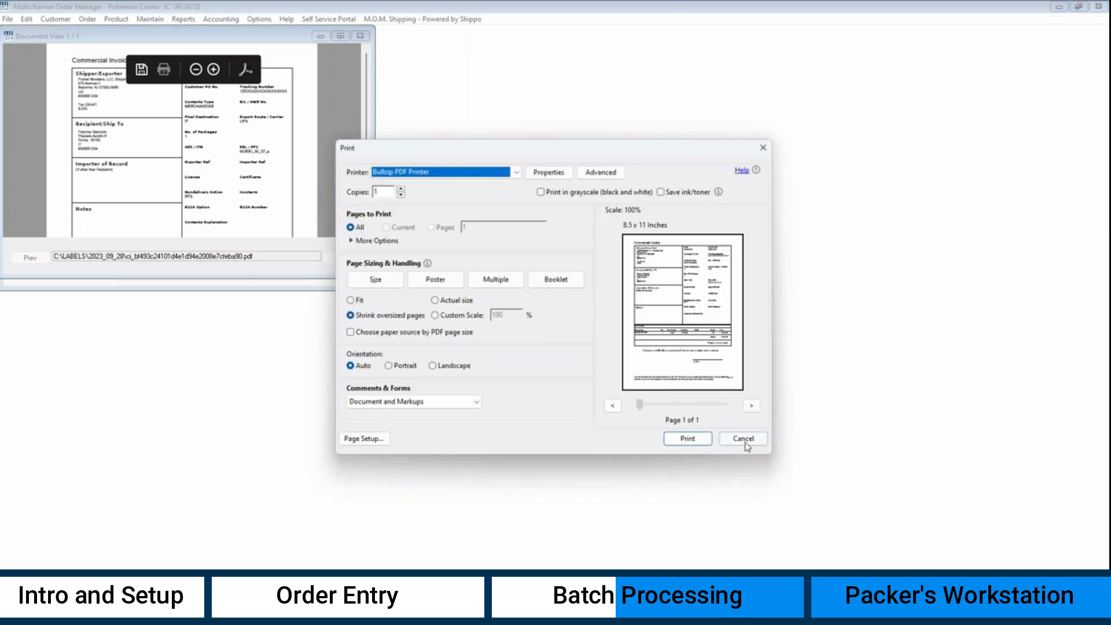
left_click(743, 438)
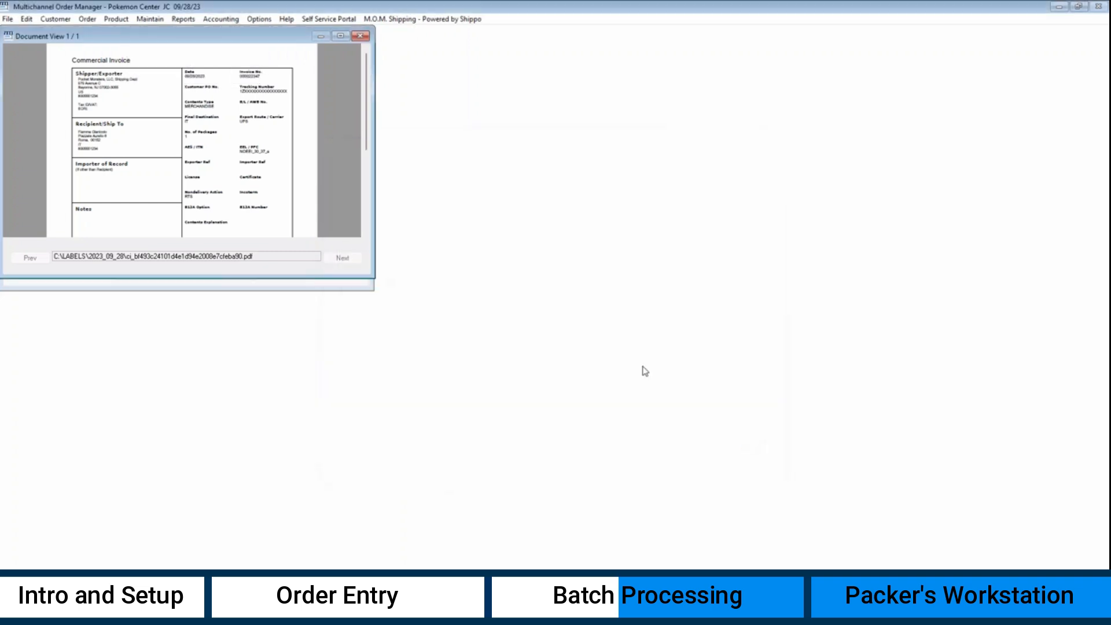
left_click(360, 36)
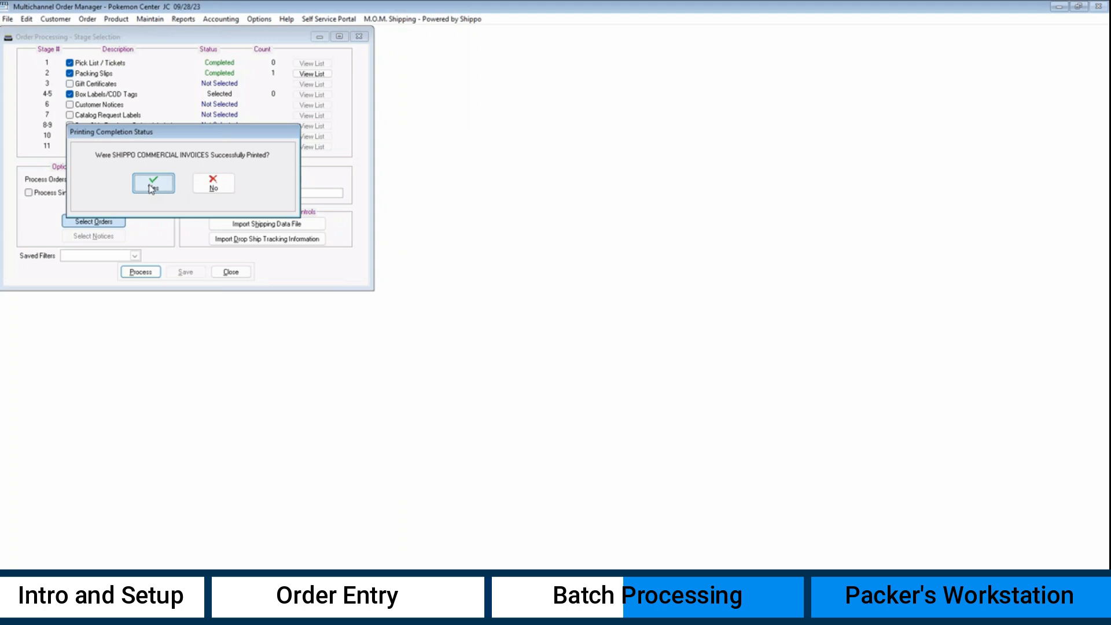
left_click(152, 184)
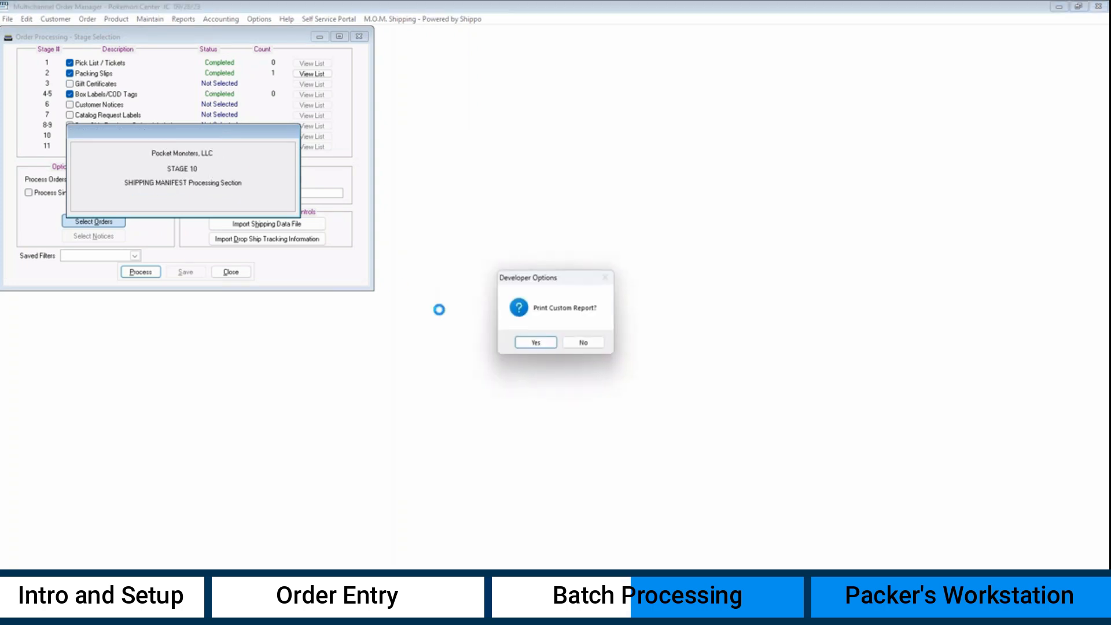
- Decline the custom report, then preview, print and confirm the Shipment Summary manifest
left_click(572, 343)
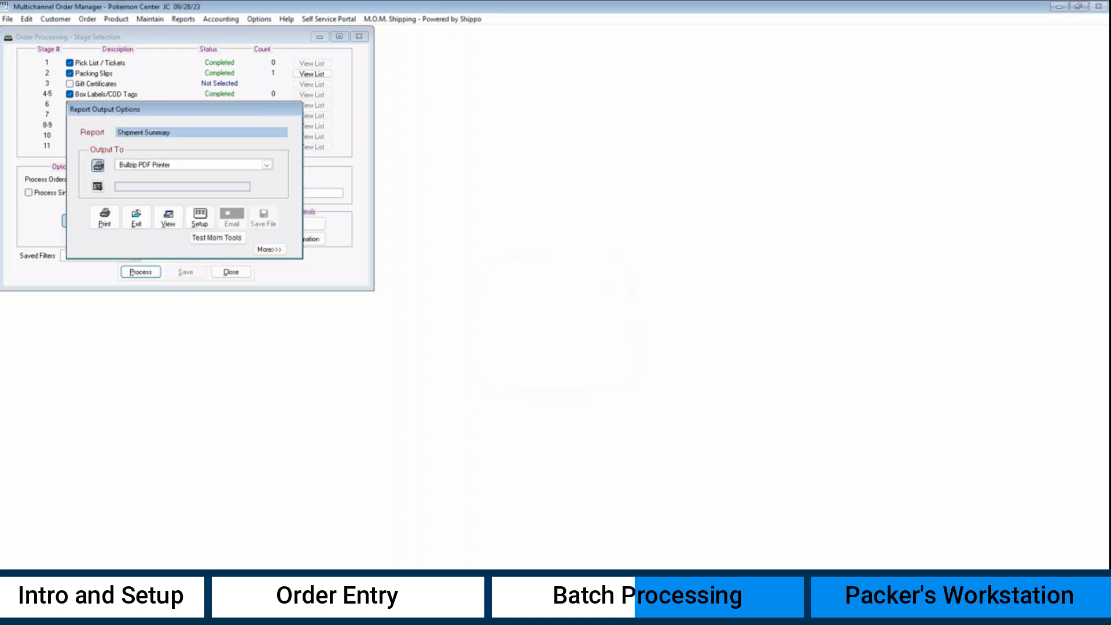
left_click(168, 224)
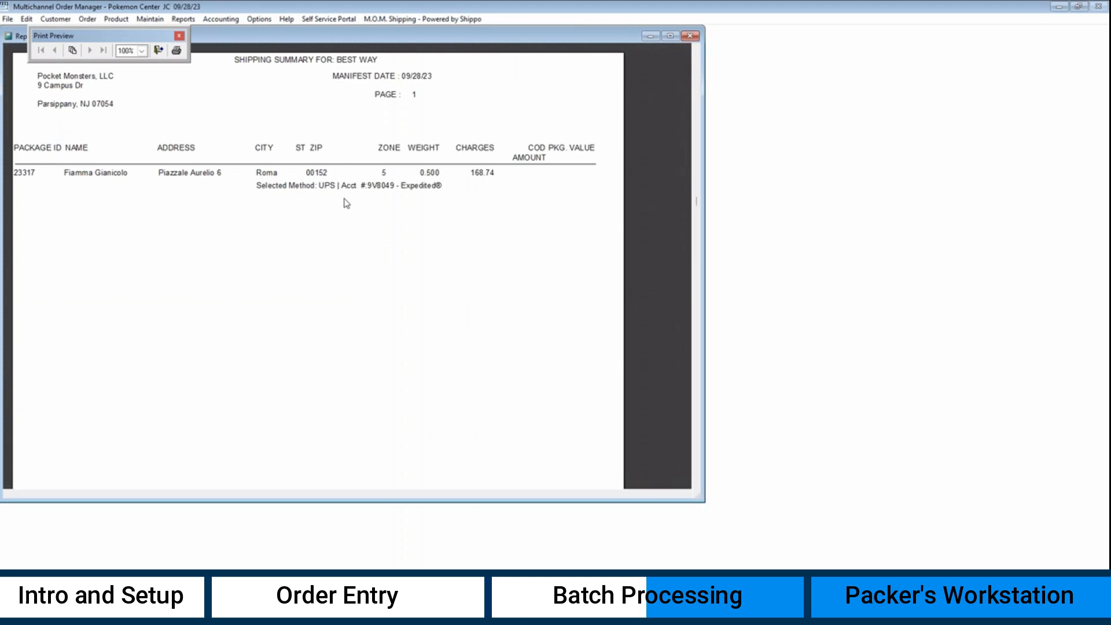
left_click(690, 36)
left_click(117, 220)
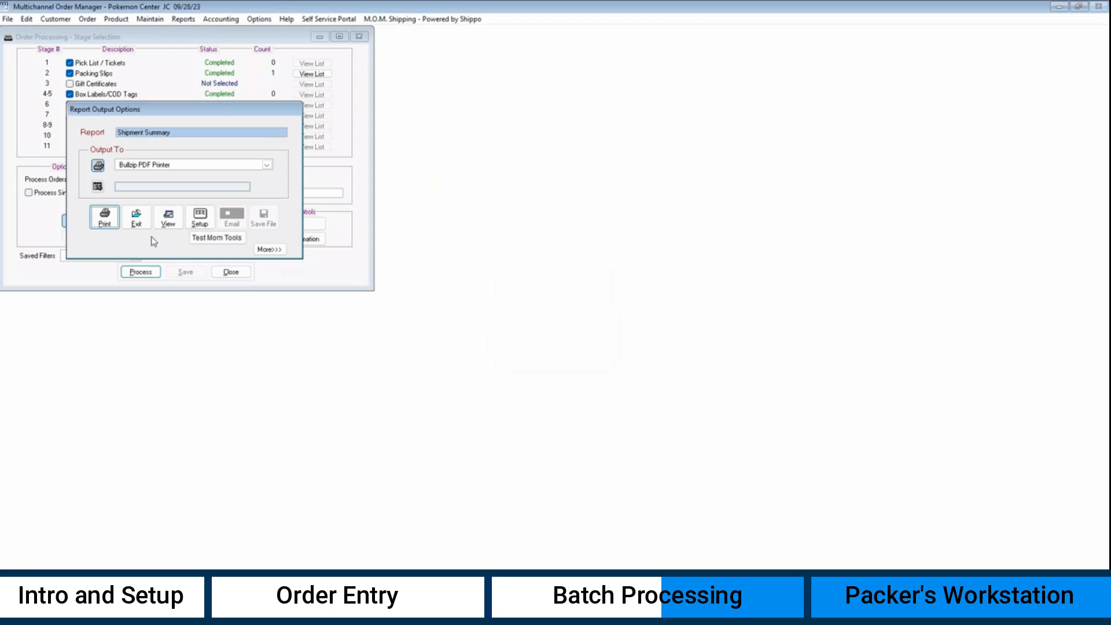
left_click(136, 218)
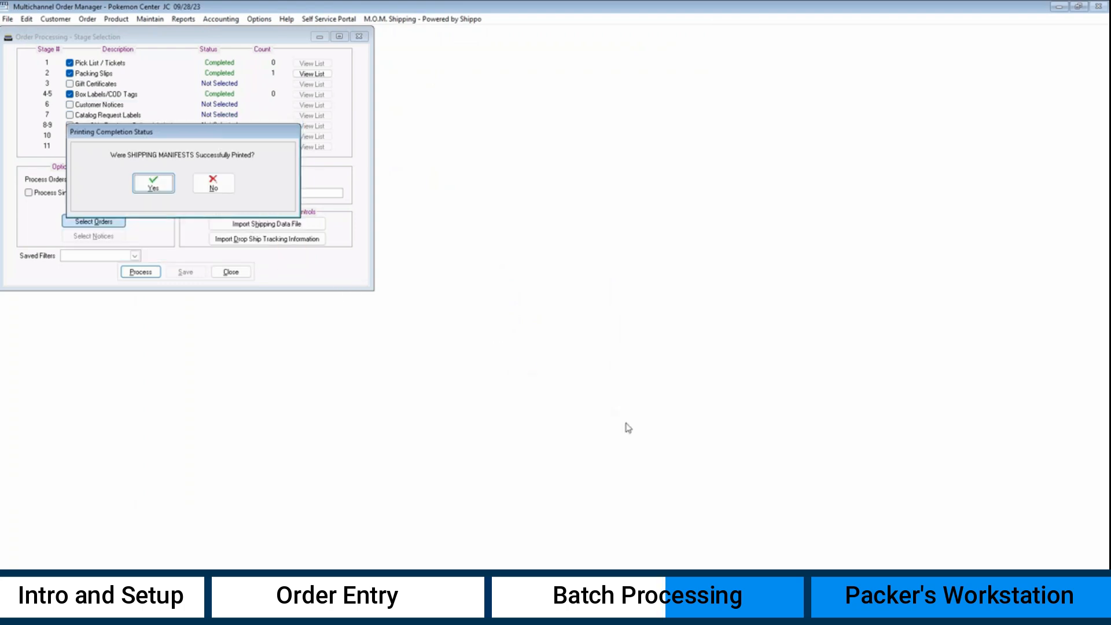
left_click(153, 183)
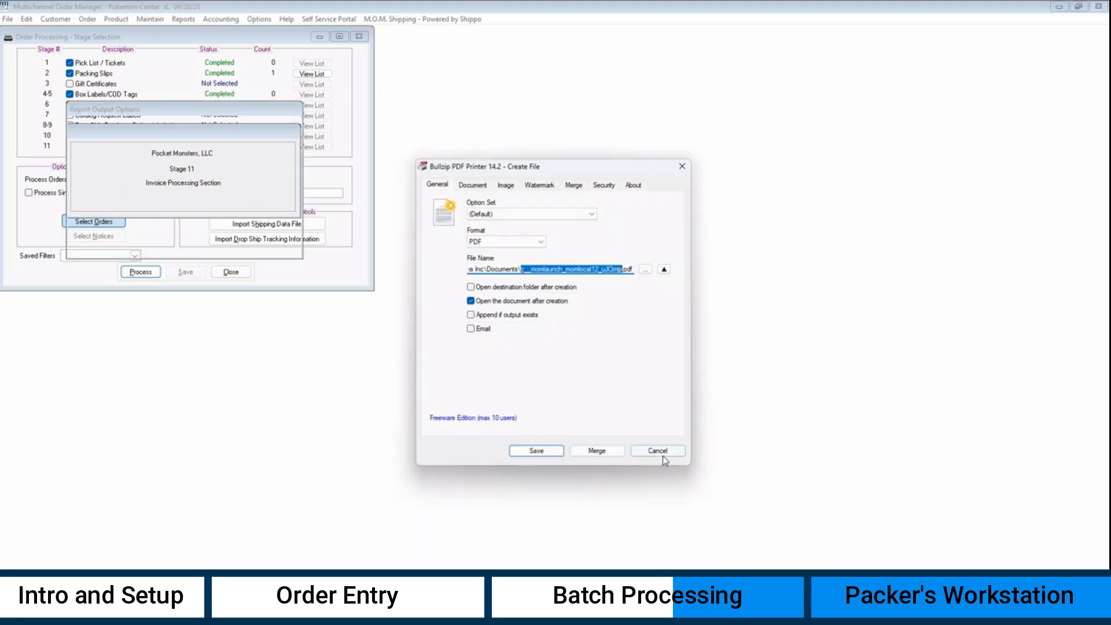
left_click(657, 451)
- Print the invoices, confirm they printed, and skip the PDF save
left_click(105, 217)
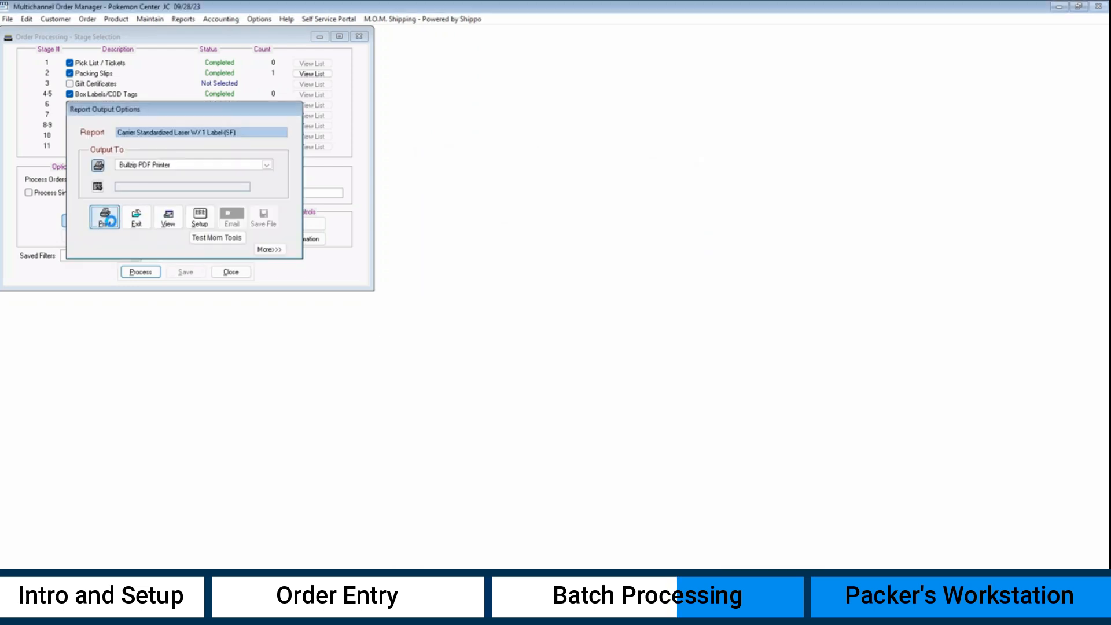
left_click(139, 223)
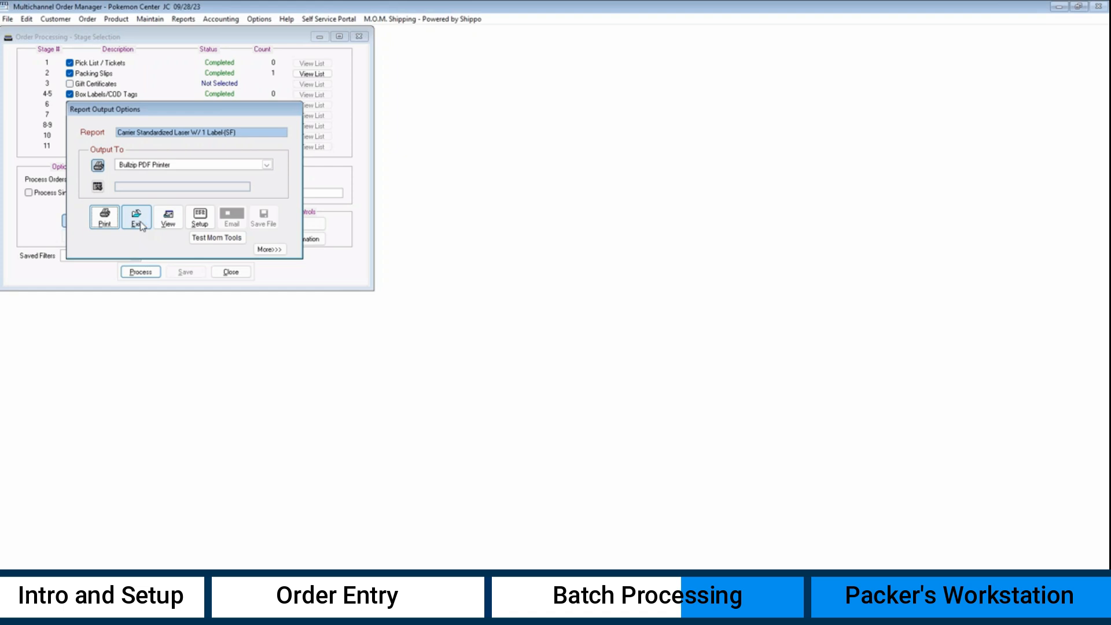
left_click(154, 186)
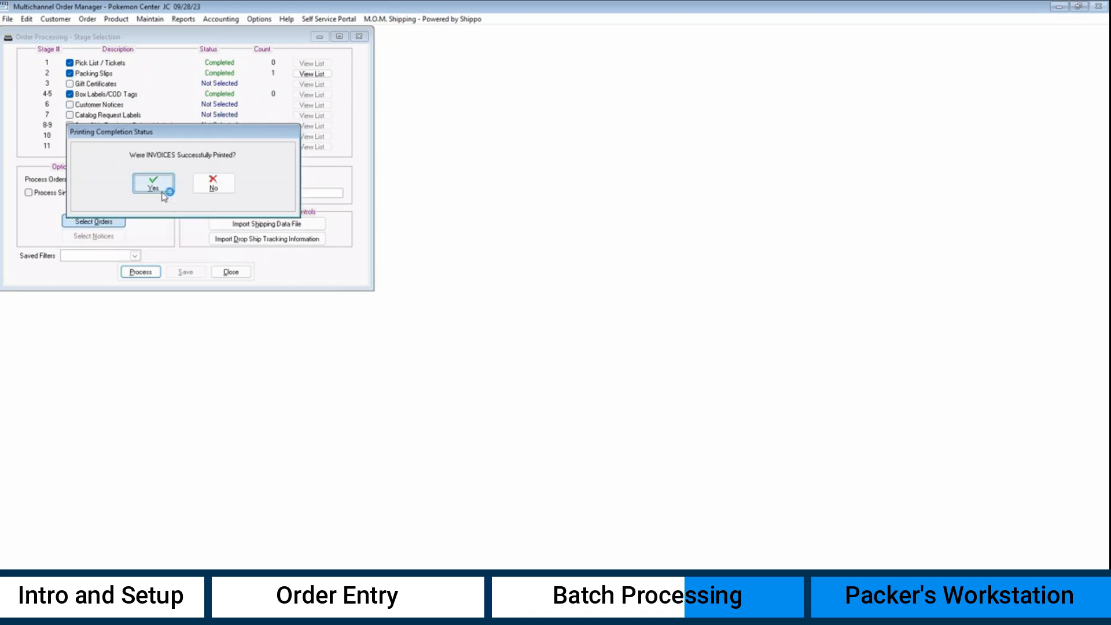
left_click(657, 450)
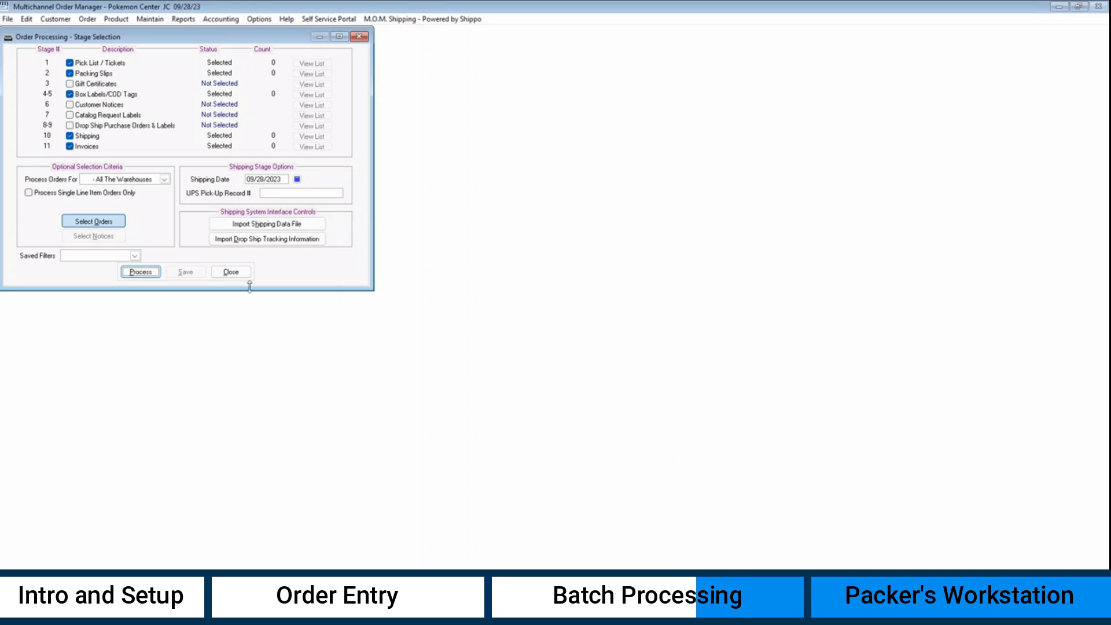
- Load order 22347 and view the shipping label of its shipped FUNKO IRONMAN box
left_click(232, 272)
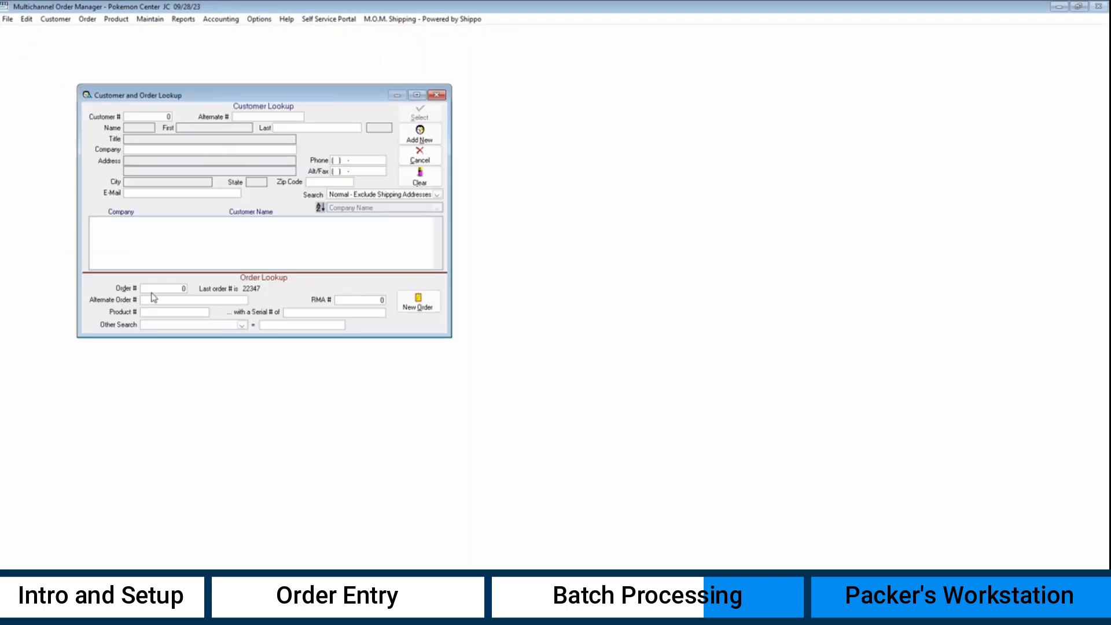
type("22347")
key("Return")
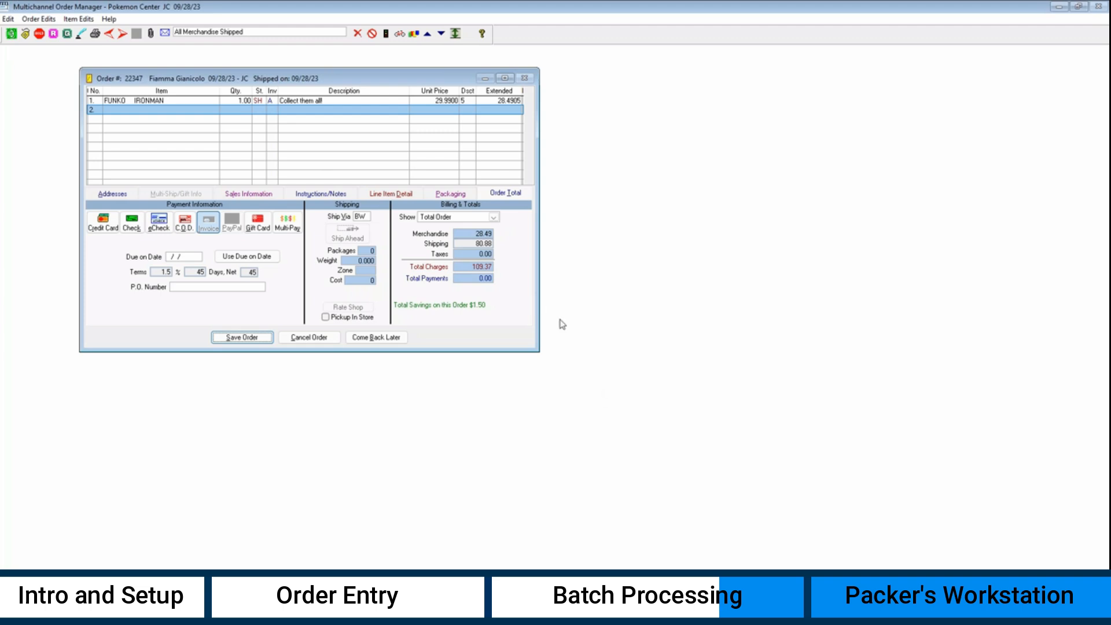
left_click(450, 193)
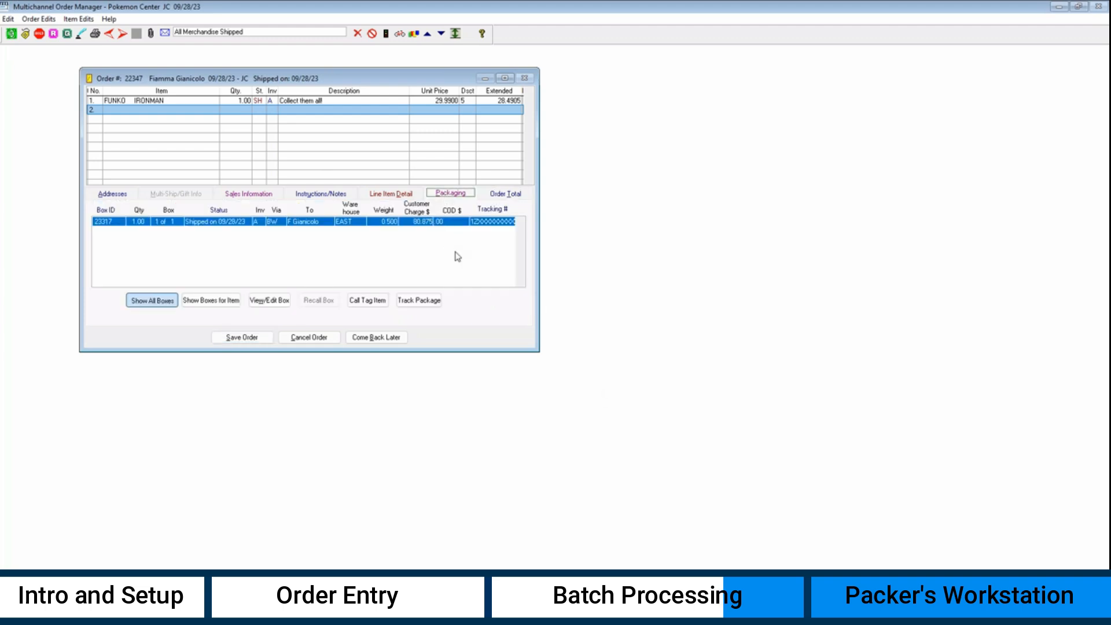
right_click(429, 223)
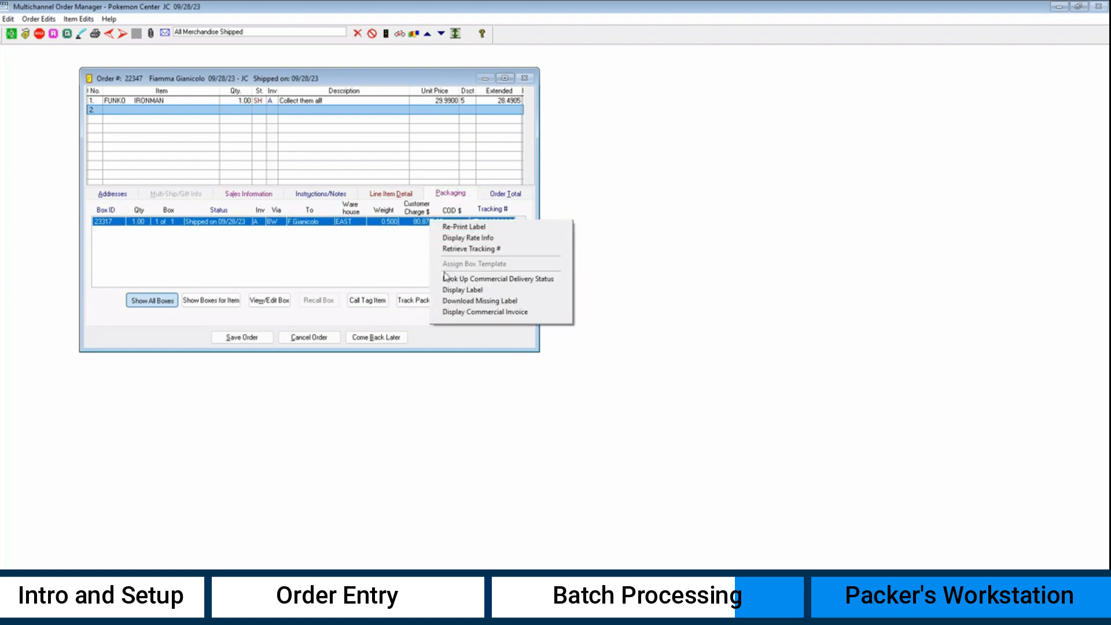
left_click(452, 291)
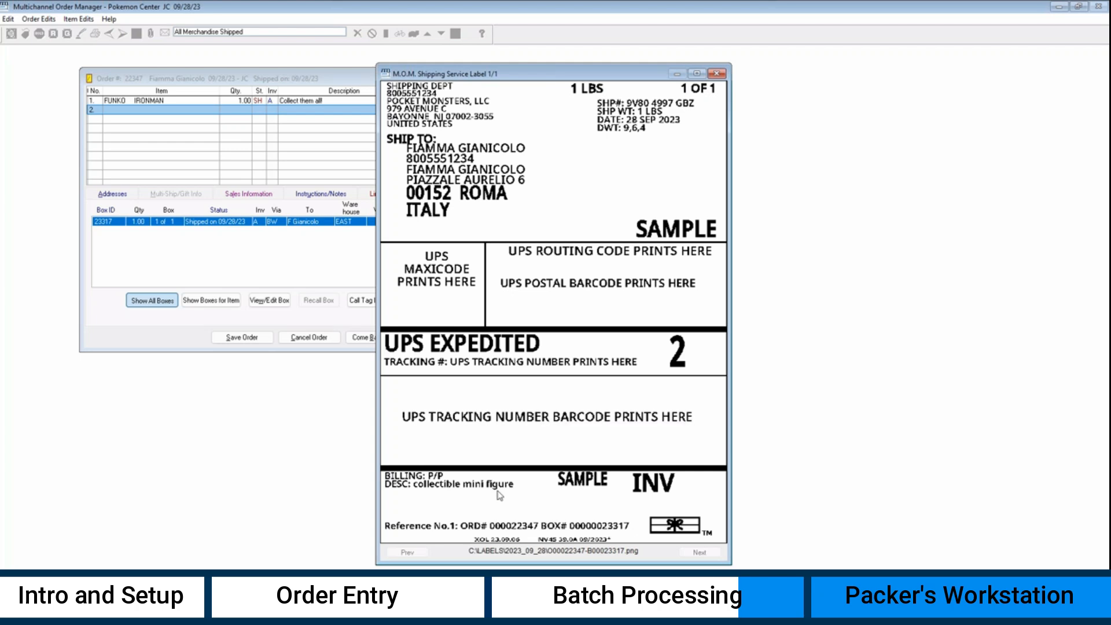
left_click(716, 73)
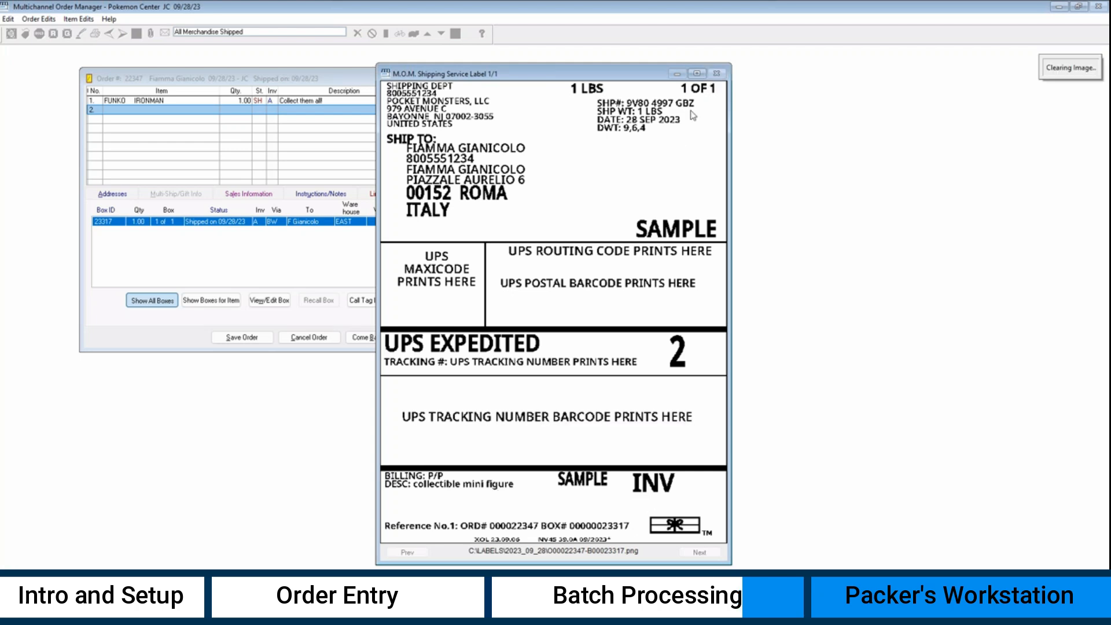
- View the box's commercial invoice as a full page
right_click(399, 220)
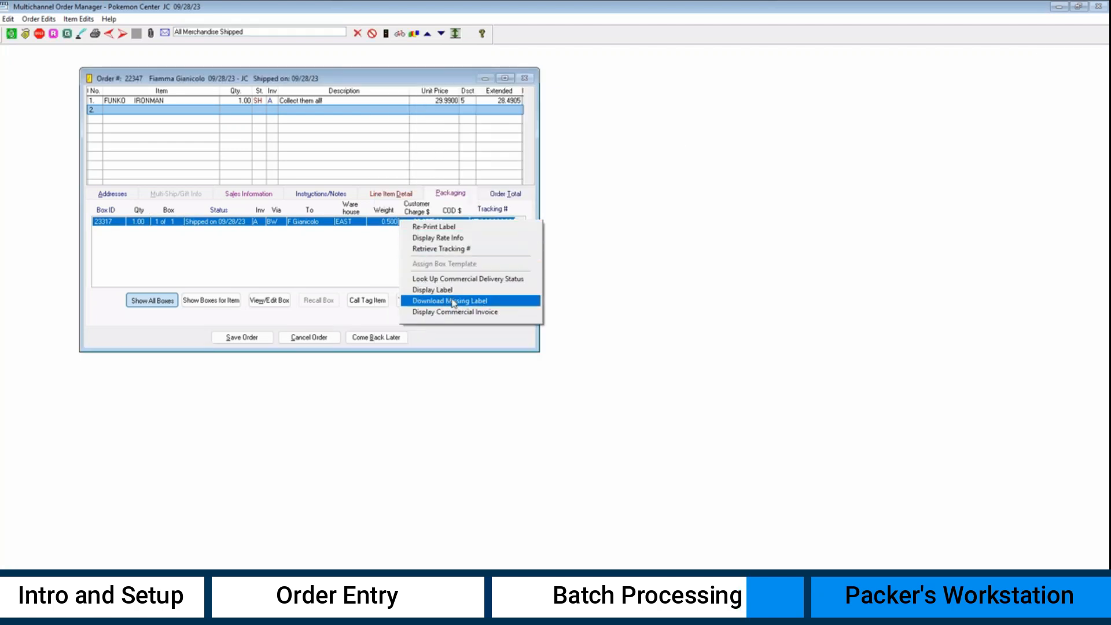
left_click(468, 312)
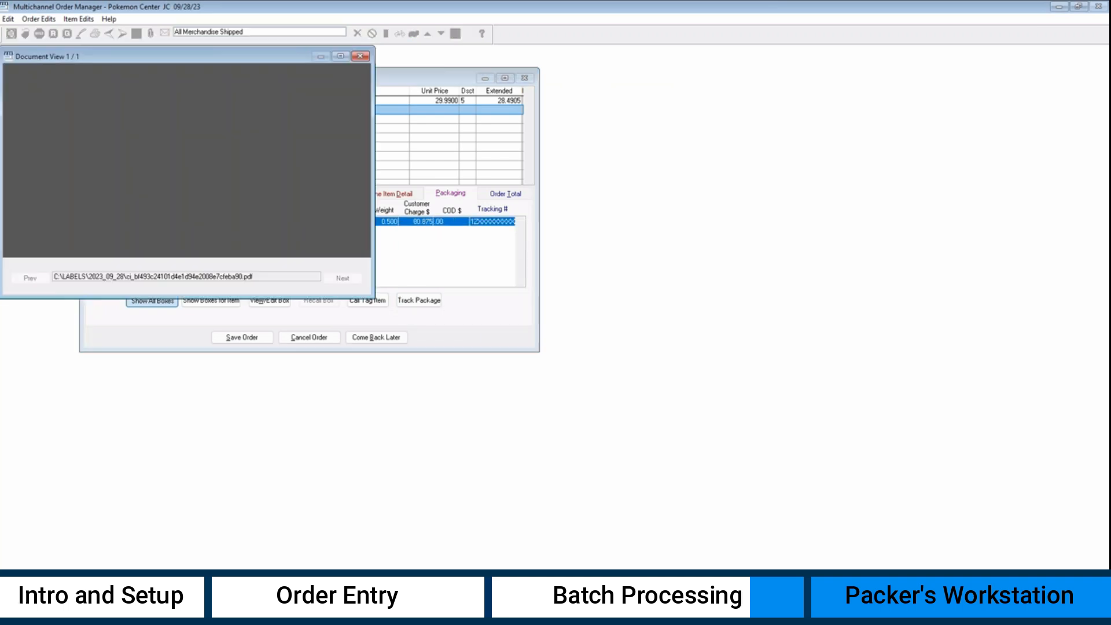
left_click_drag(374, 299, 560, 569)
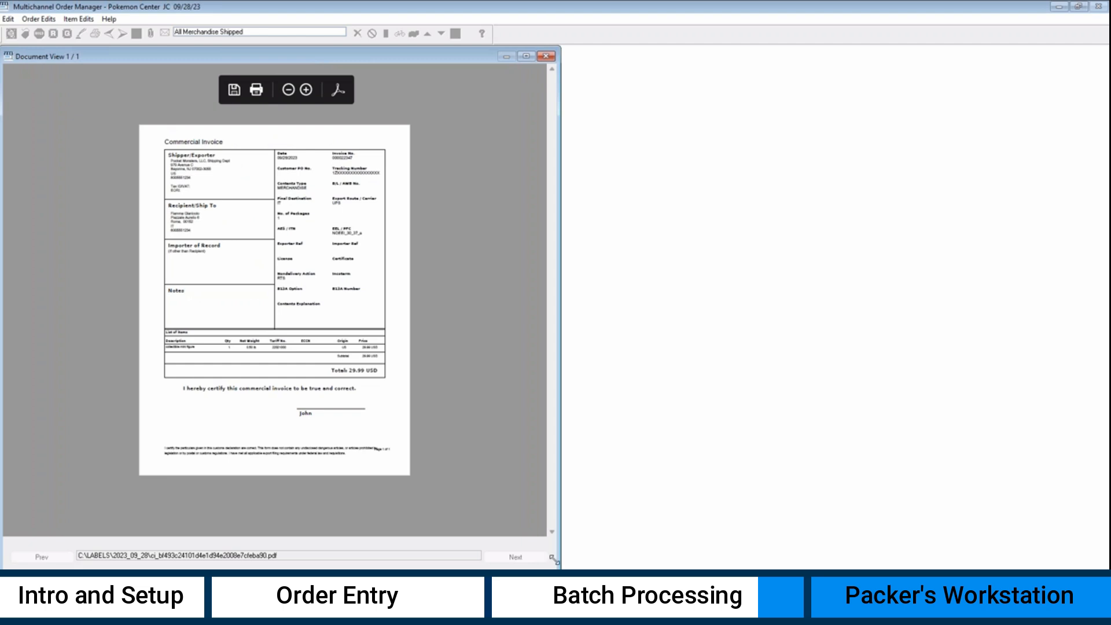
left_click(546, 58)
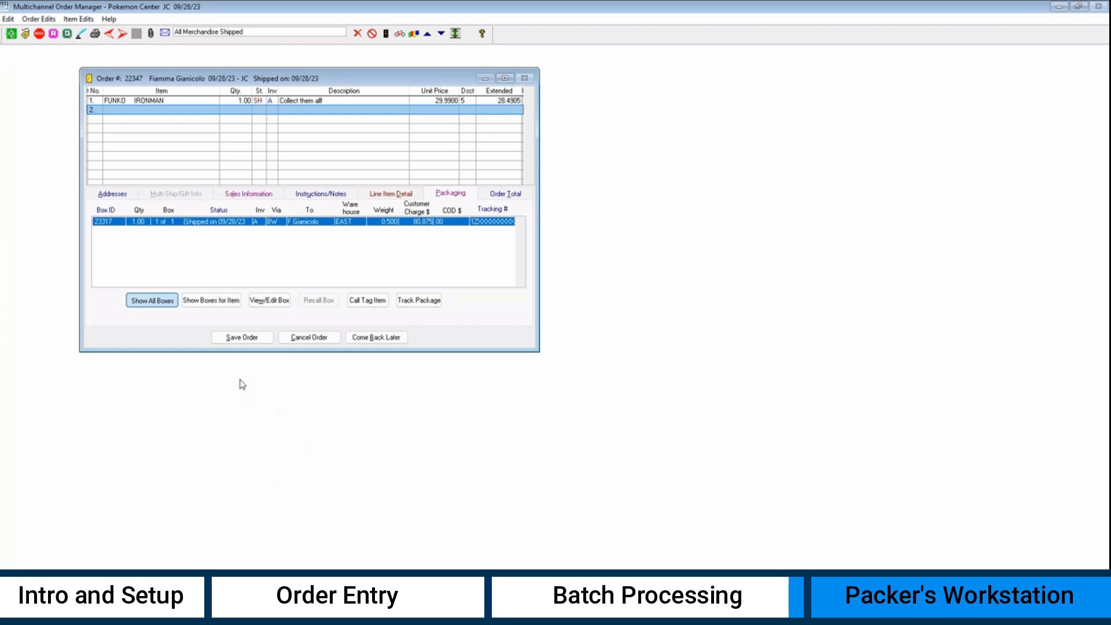
- Save order 22347 and open the Order Processing Design page of Global Parameters
left_click(254, 338)
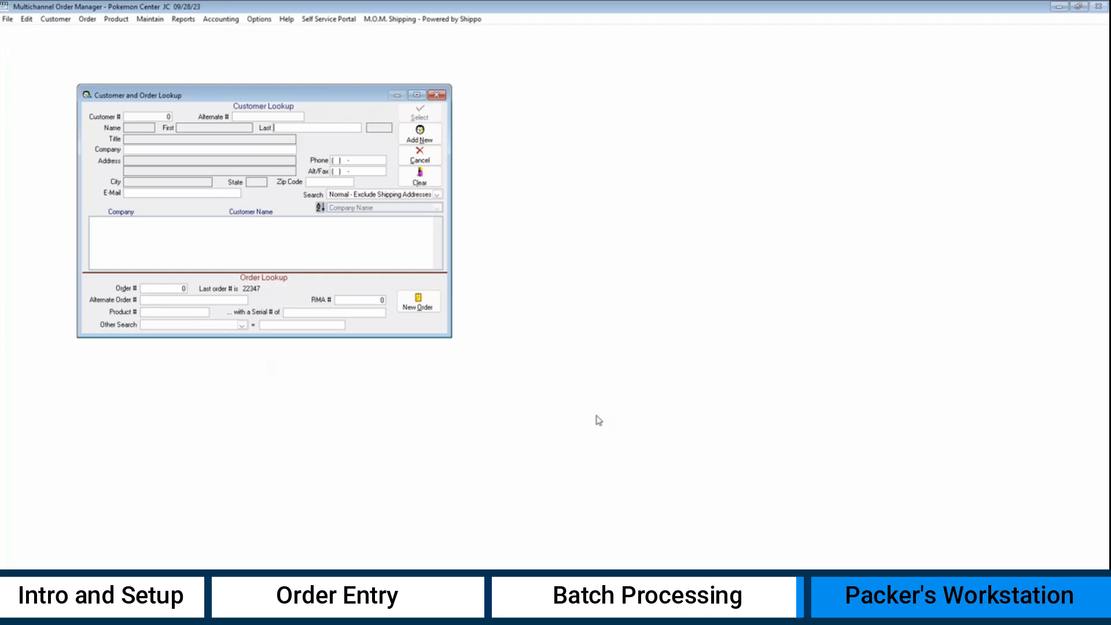
left_click(421, 155)
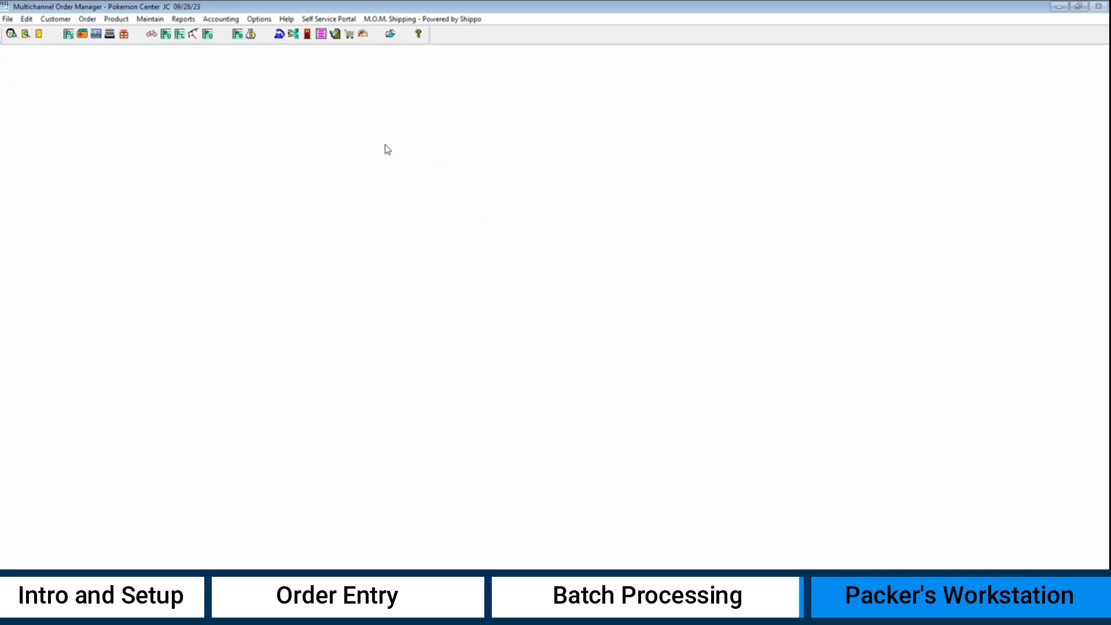
left_click(150, 19)
mouse_move(184, 53)
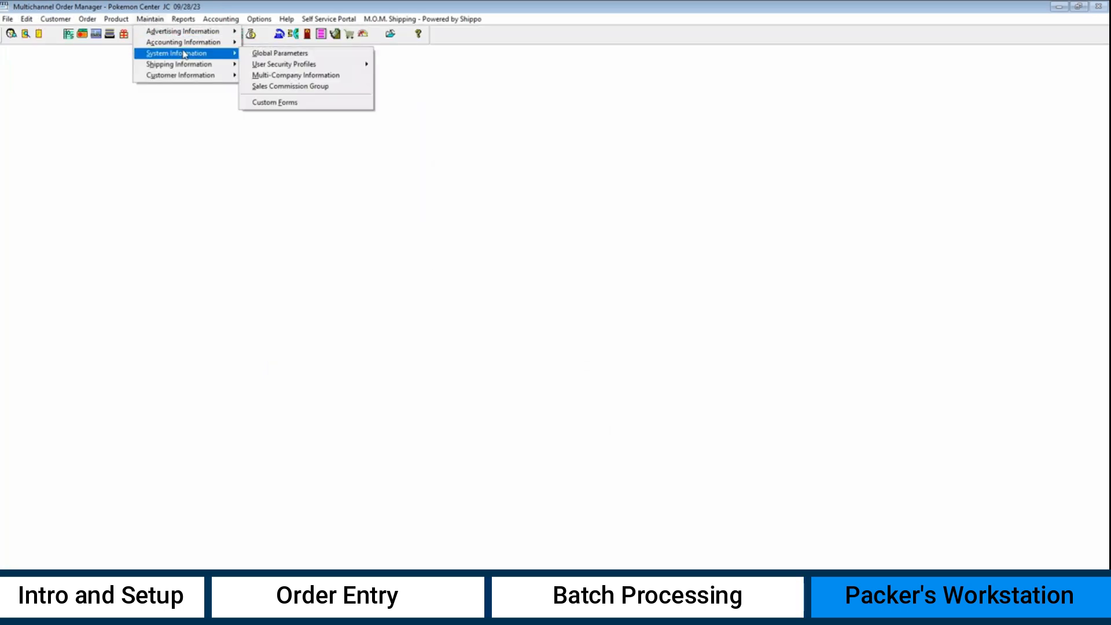
left_click(324, 52)
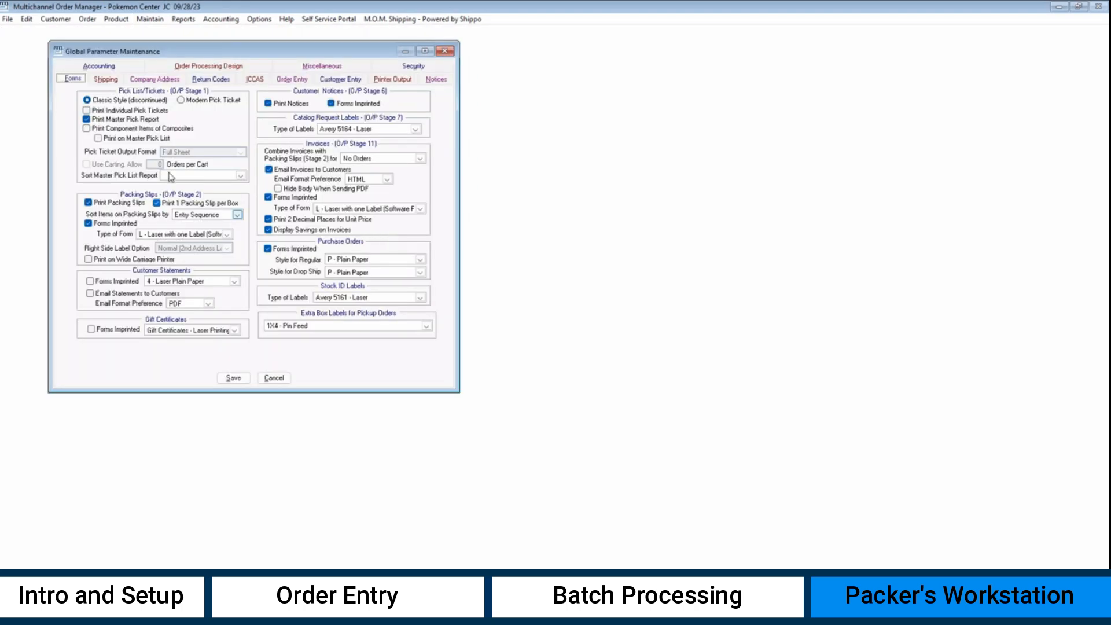
left_click(224, 67)
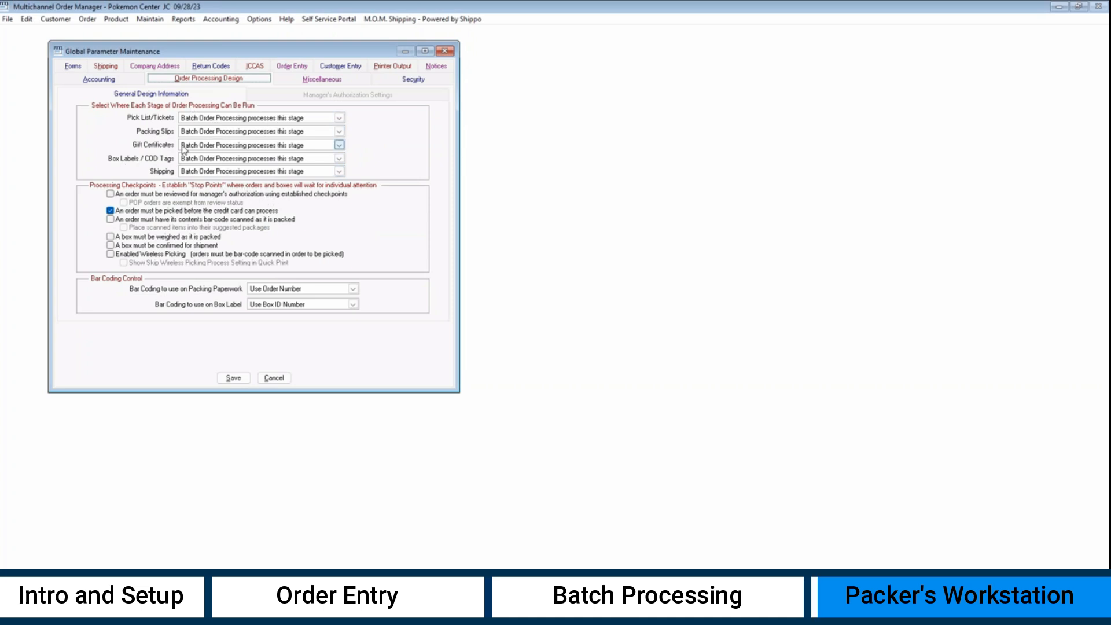
- Set Packing Slips and Box Labels / COD Tags to Packer's Workstation manual processing, and save
left_click(212, 133)
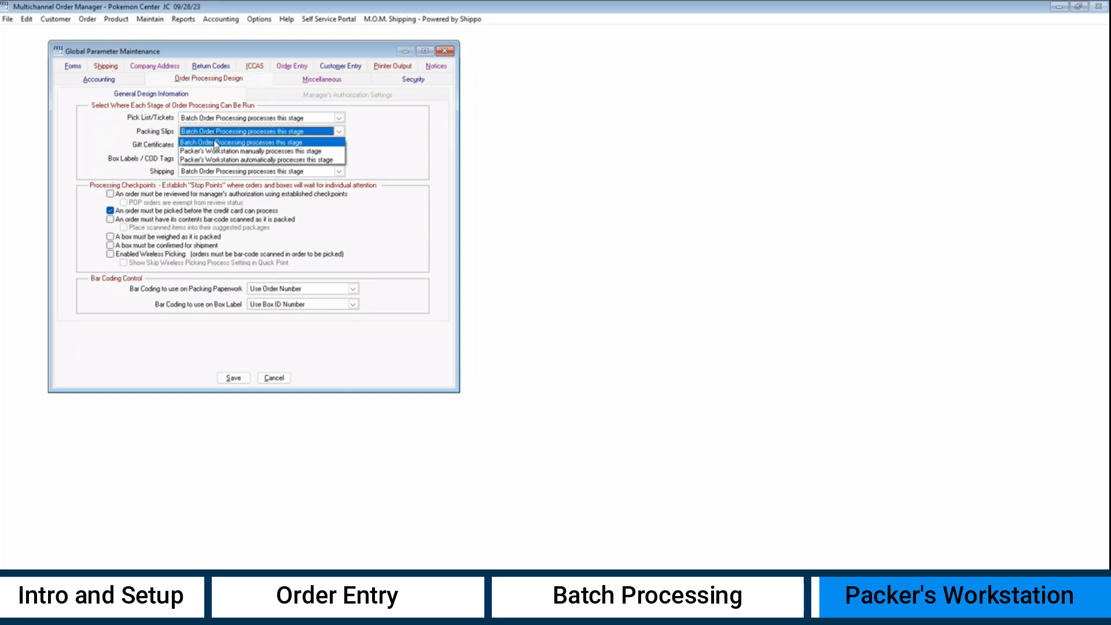
left_click(212, 151)
left_click(210, 159)
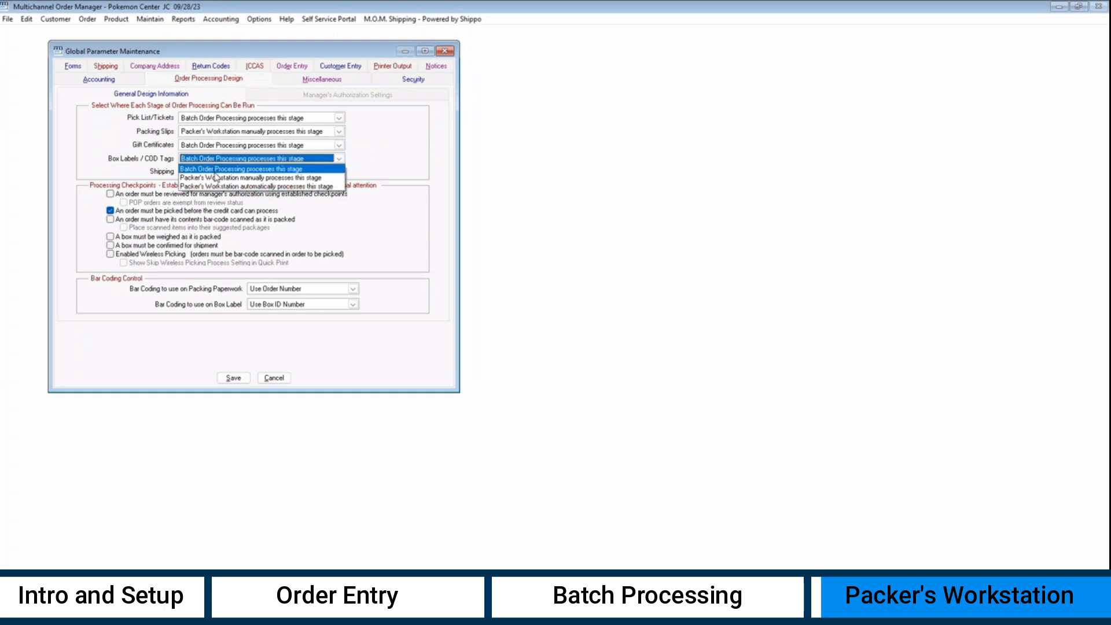
left_click(215, 178)
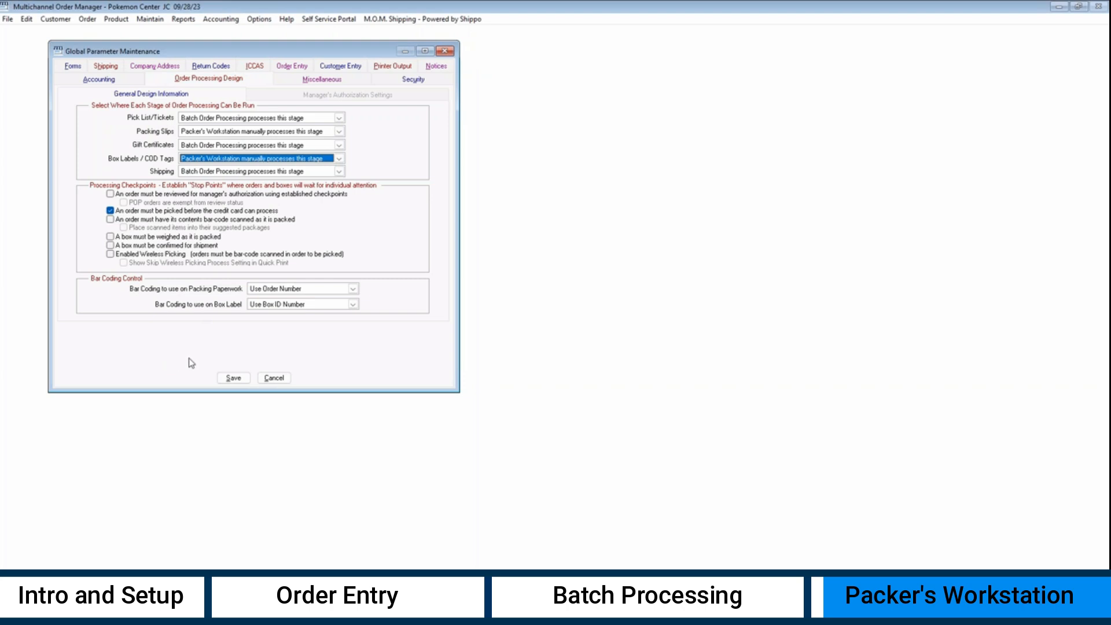
left_click(232, 379)
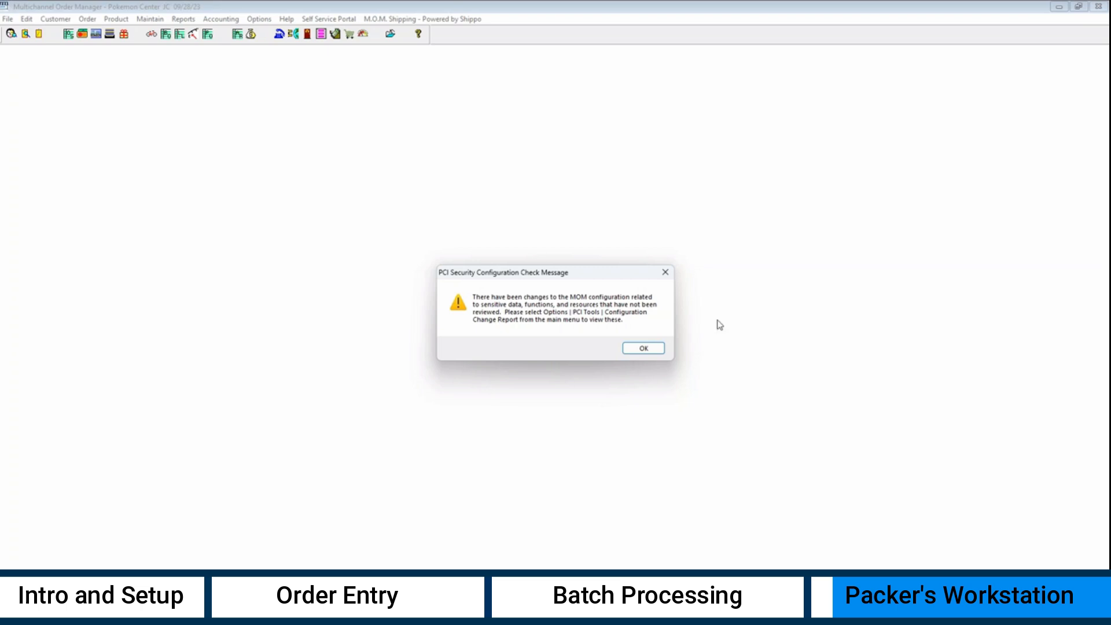
left_click(648, 349)
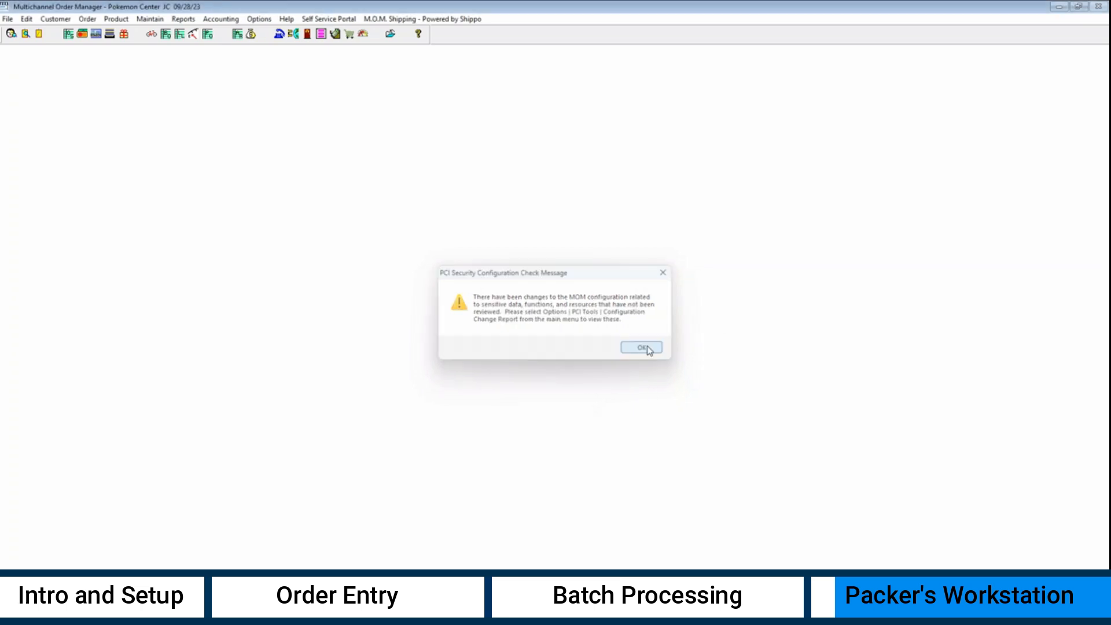
left_click(259, 19)
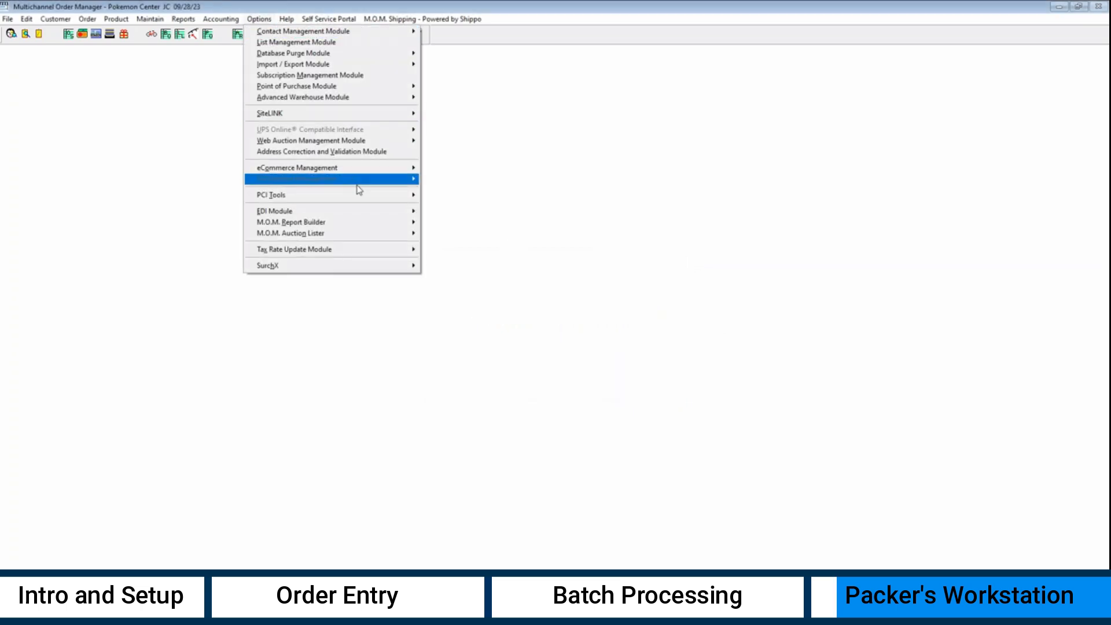
mouse_move(413, 198)
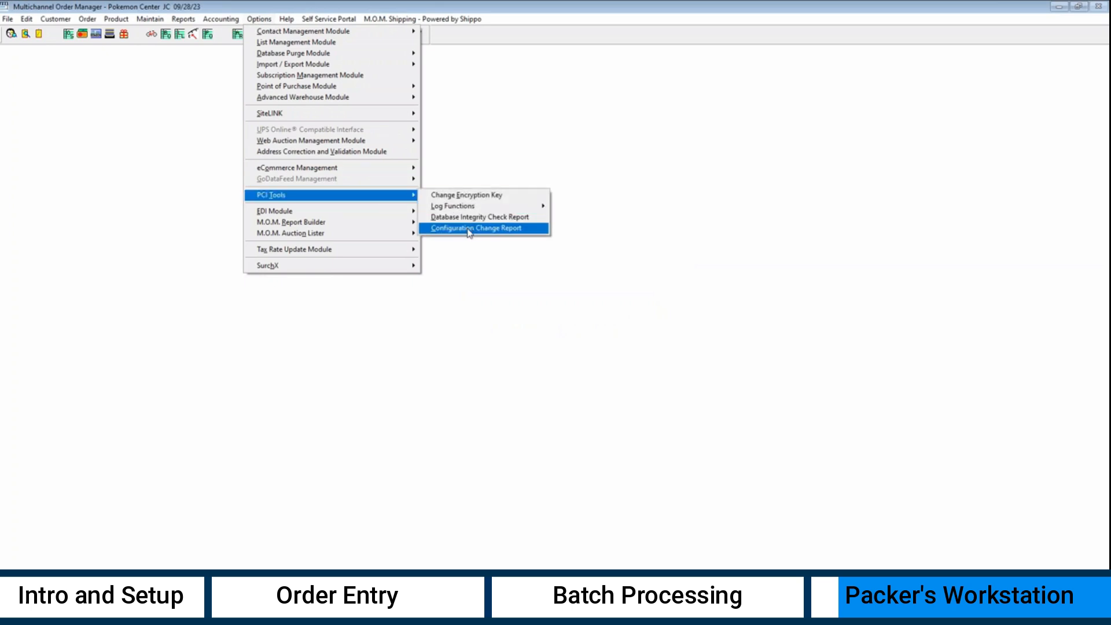
left_click(469, 228)
left_click(529, 338)
left_click(474, 341)
left_click(505, 346)
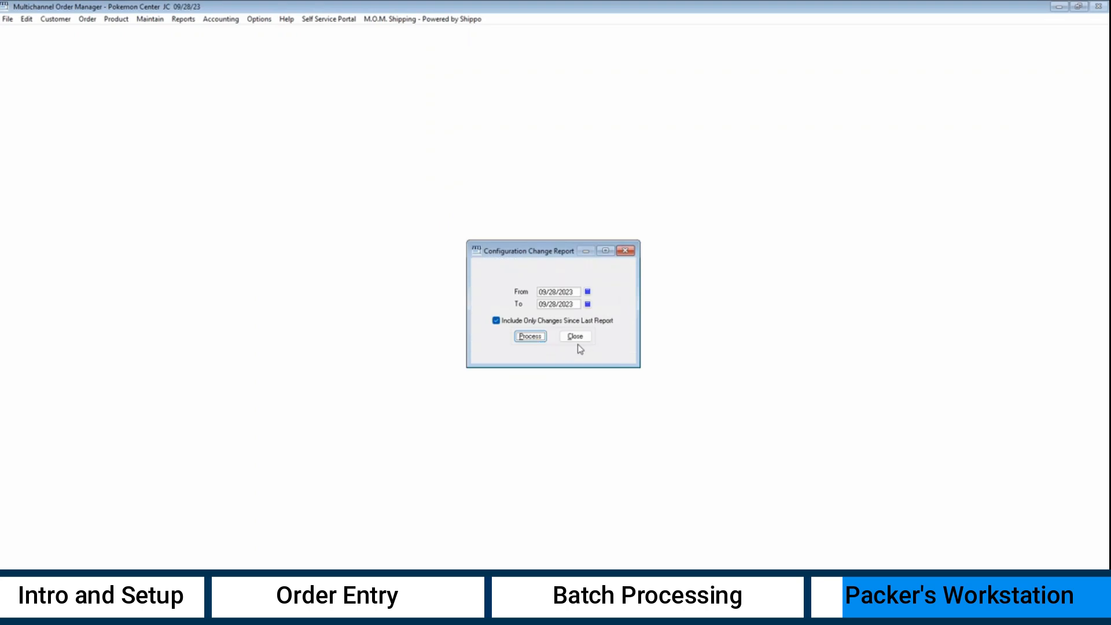
left_click(575, 336)
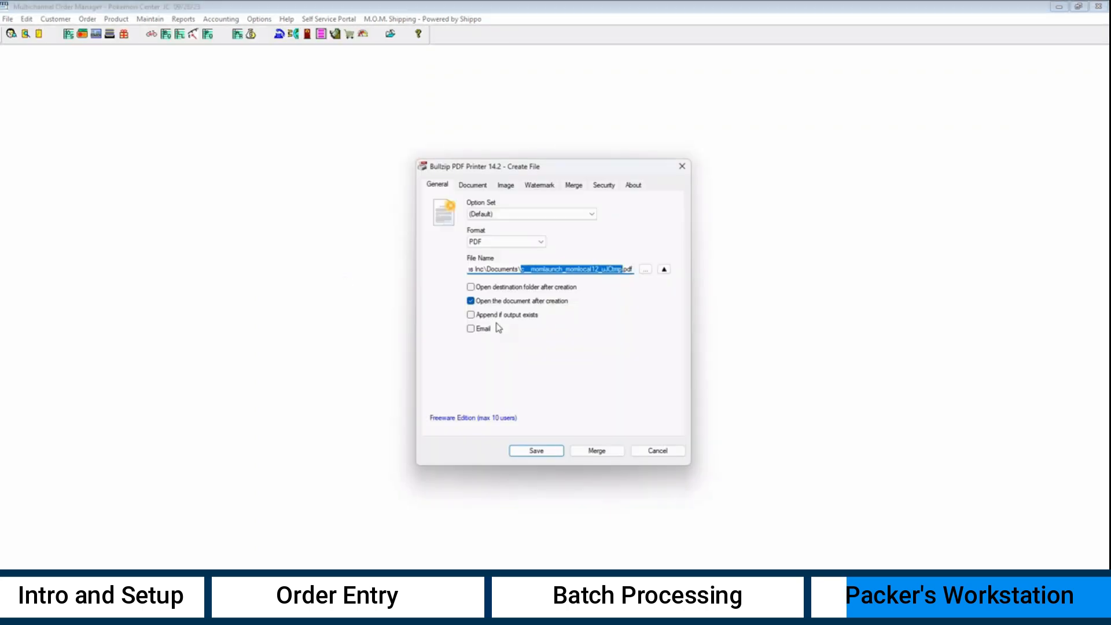
left_click(673, 451)
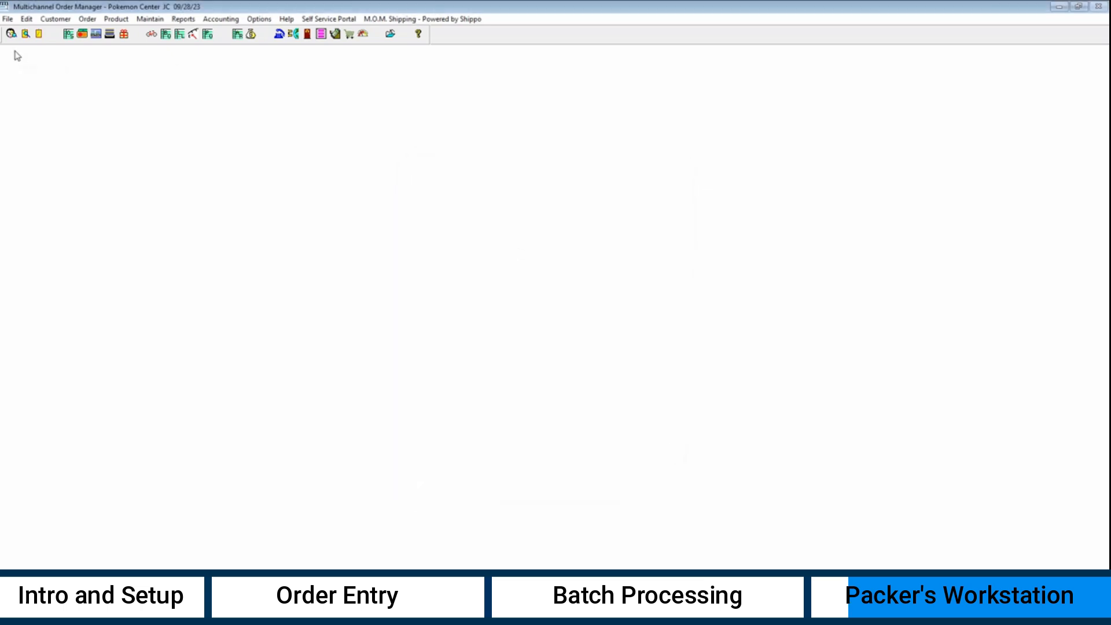
- Look up the customer by last name and start a new order for them
left_click(10, 35)
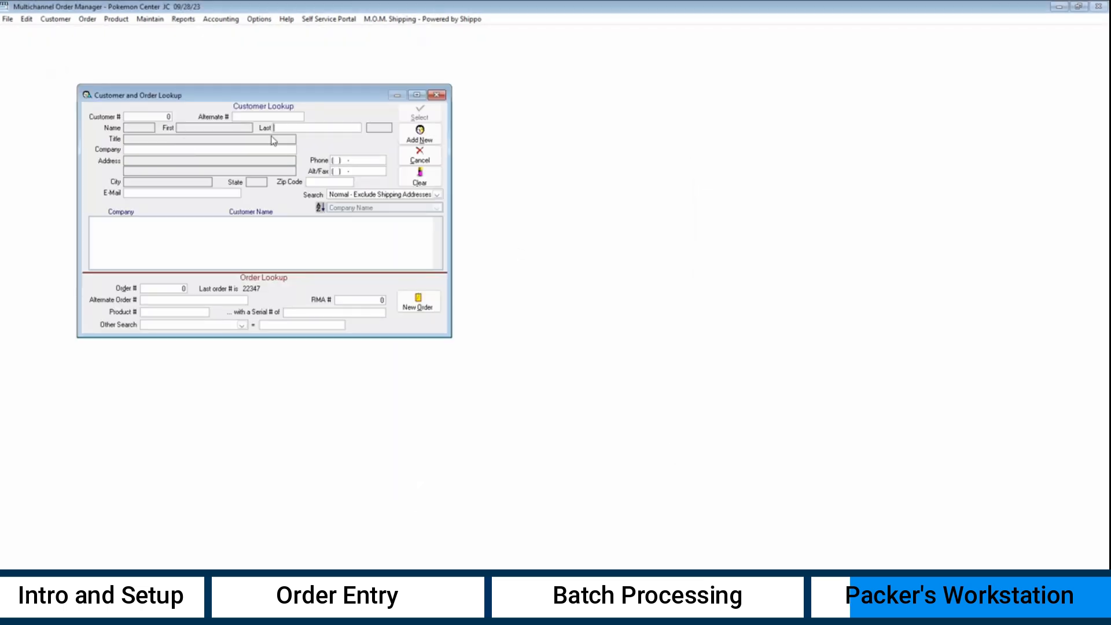
key("Return")
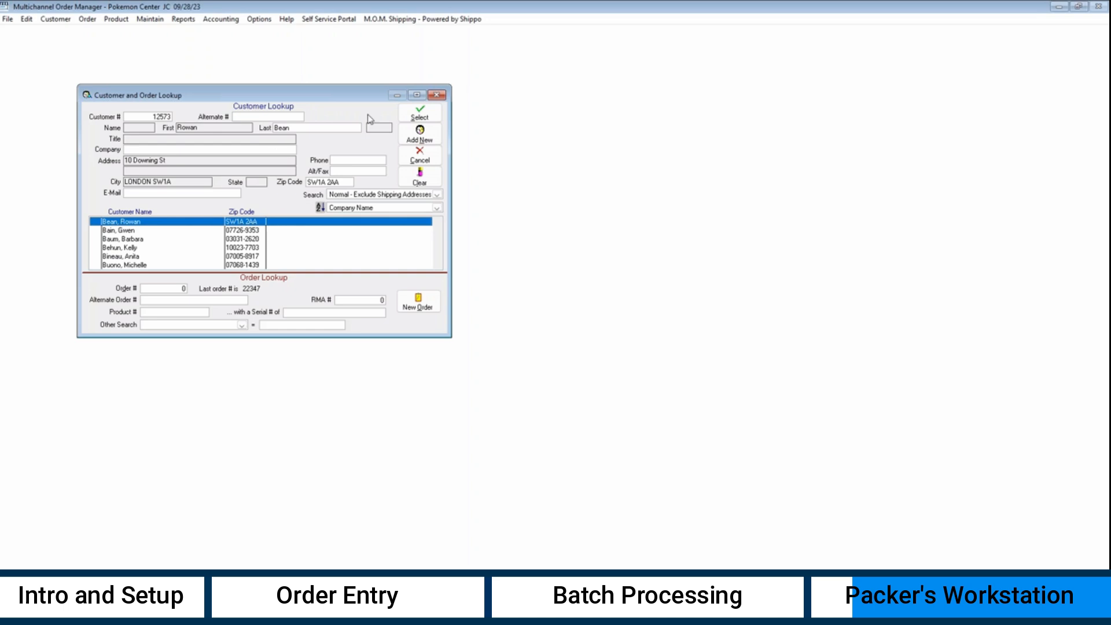
left_click(419, 112)
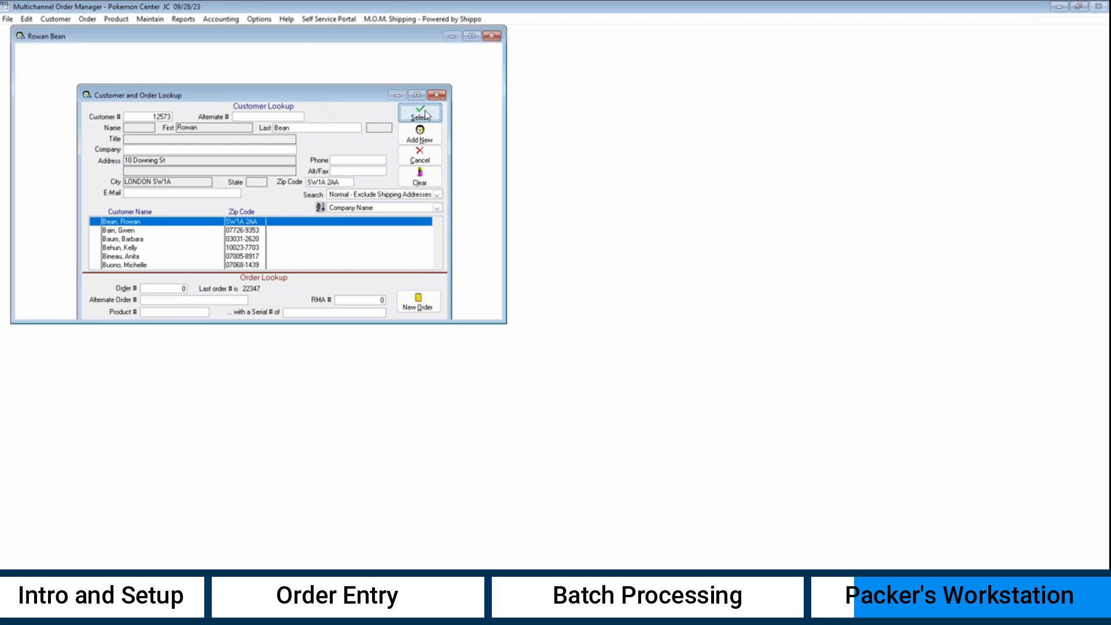
key("alt+o")
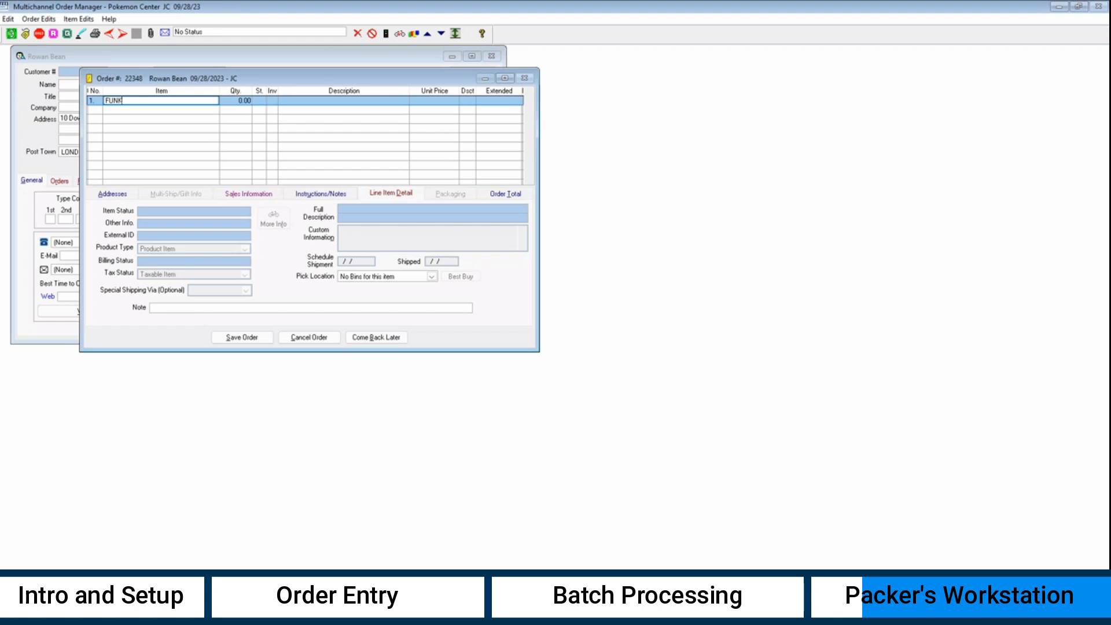
- Add one FUNKO IRONMAN, bill the order by invoice, and ship via BW
key("Tab")
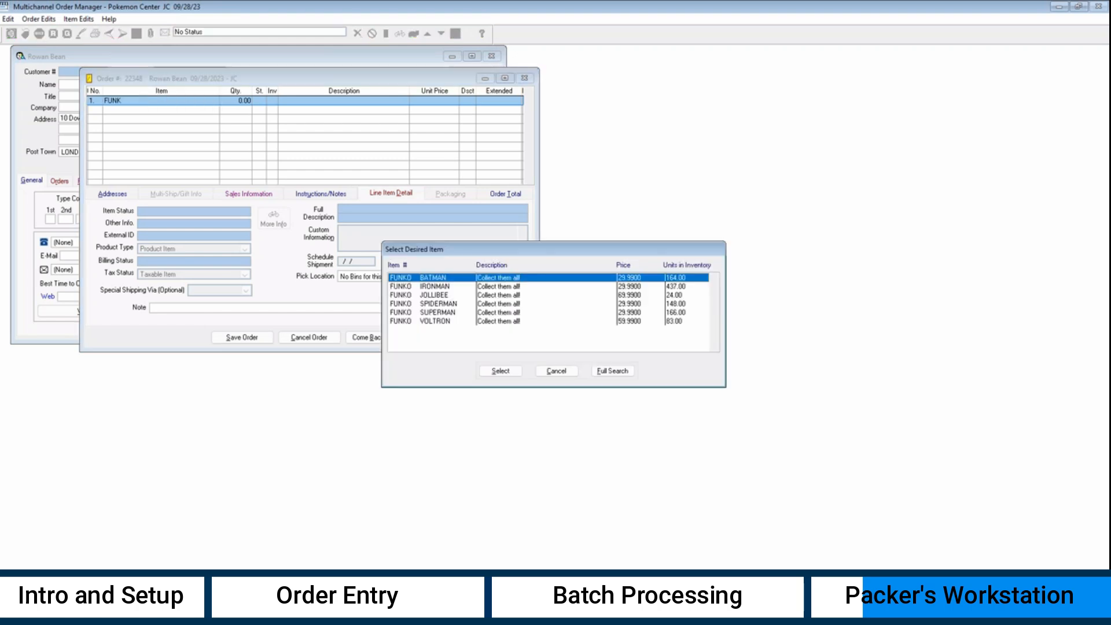
double_click(536, 288)
type("1")
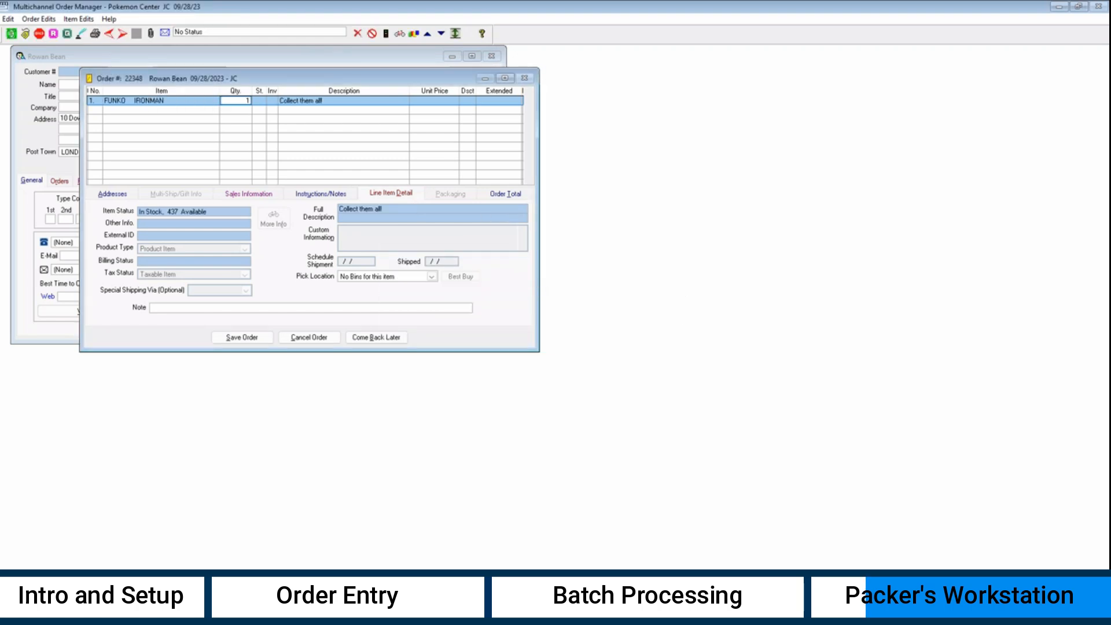
key("Return")
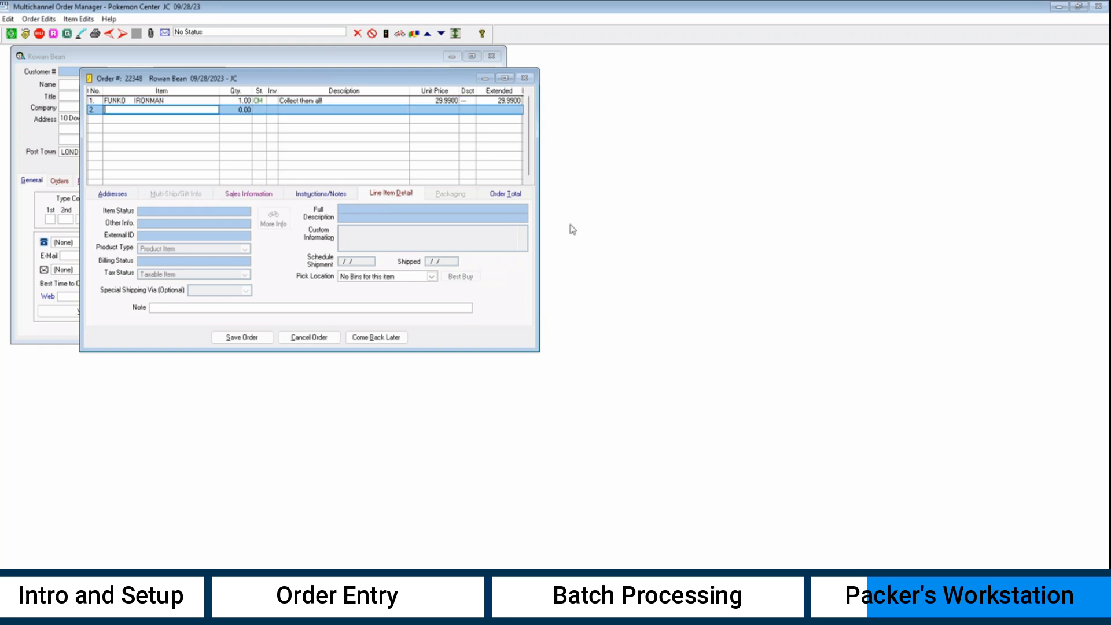
left_click(502, 194)
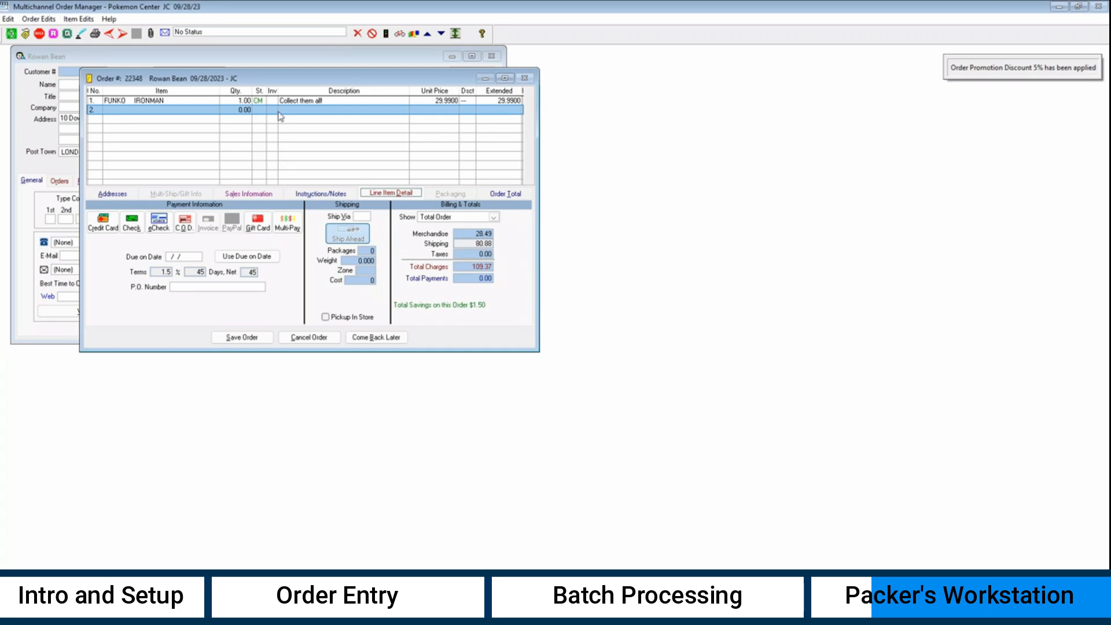
left_click(210, 224)
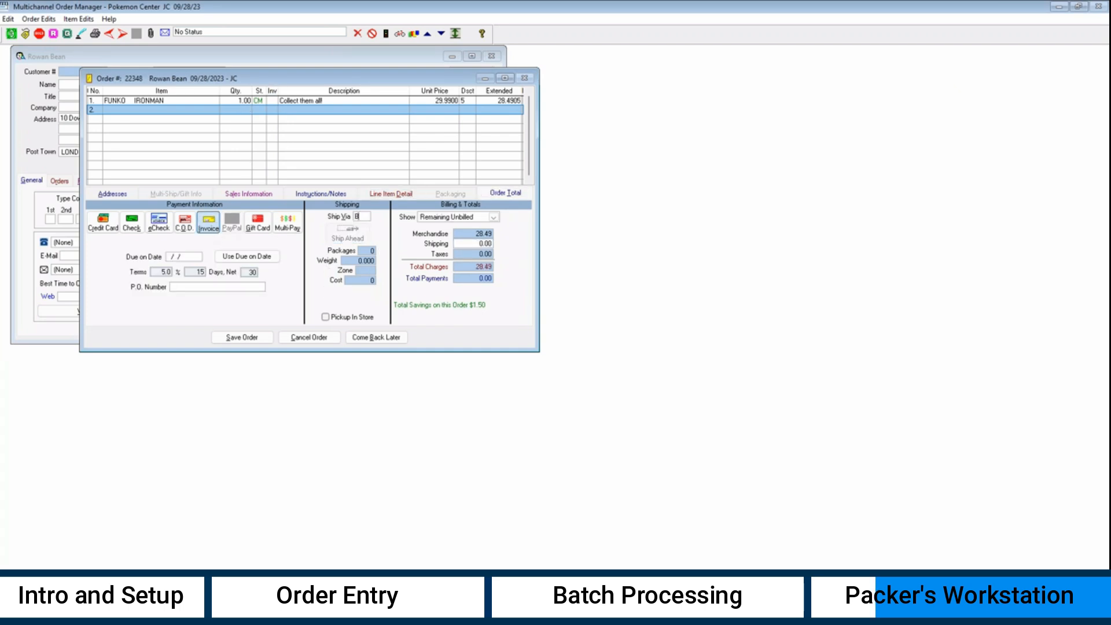
key("Tab")
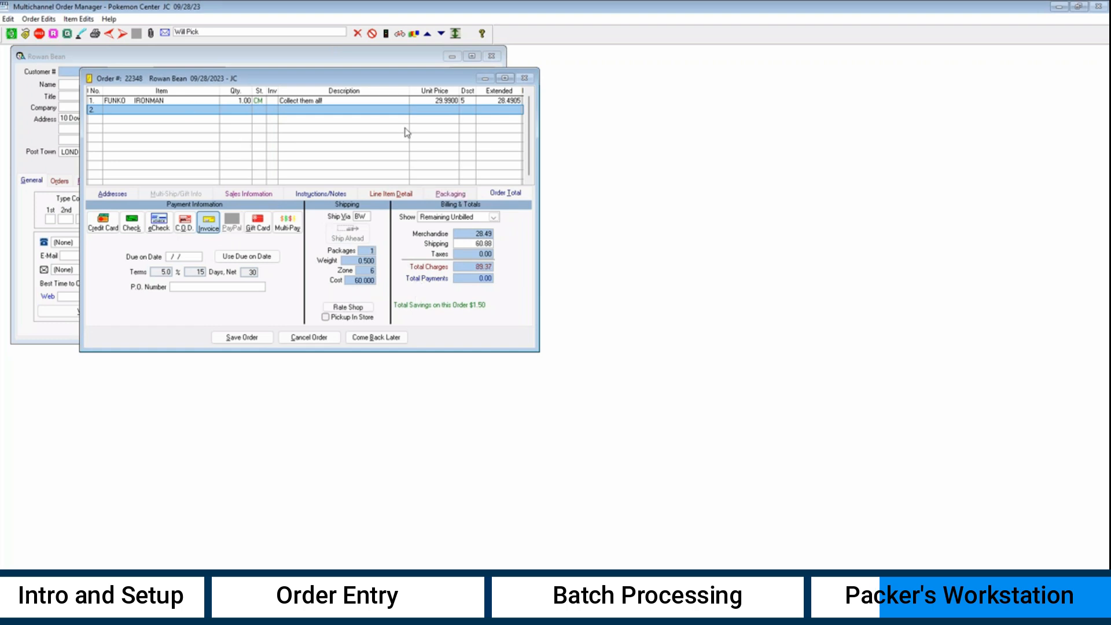
- Quick print only the pick ticket, then save order 22348 and close it
left_click(95, 34)
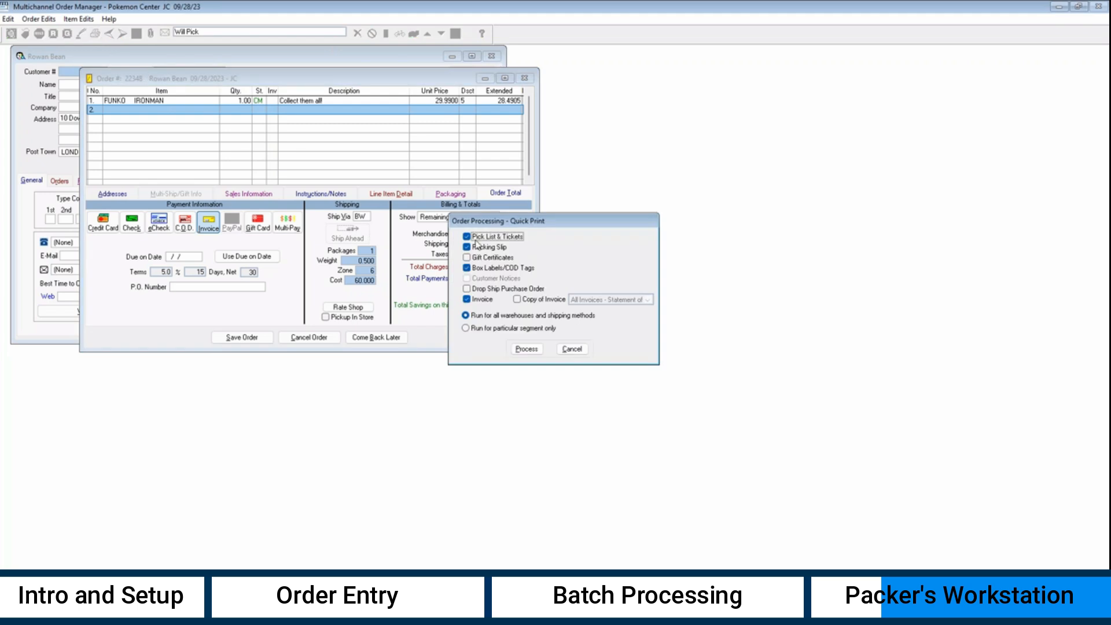
left_click(492, 248)
left_click(487, 268)
left_click(487, 299)
left_click(527, 348)
left_click(480, 354)
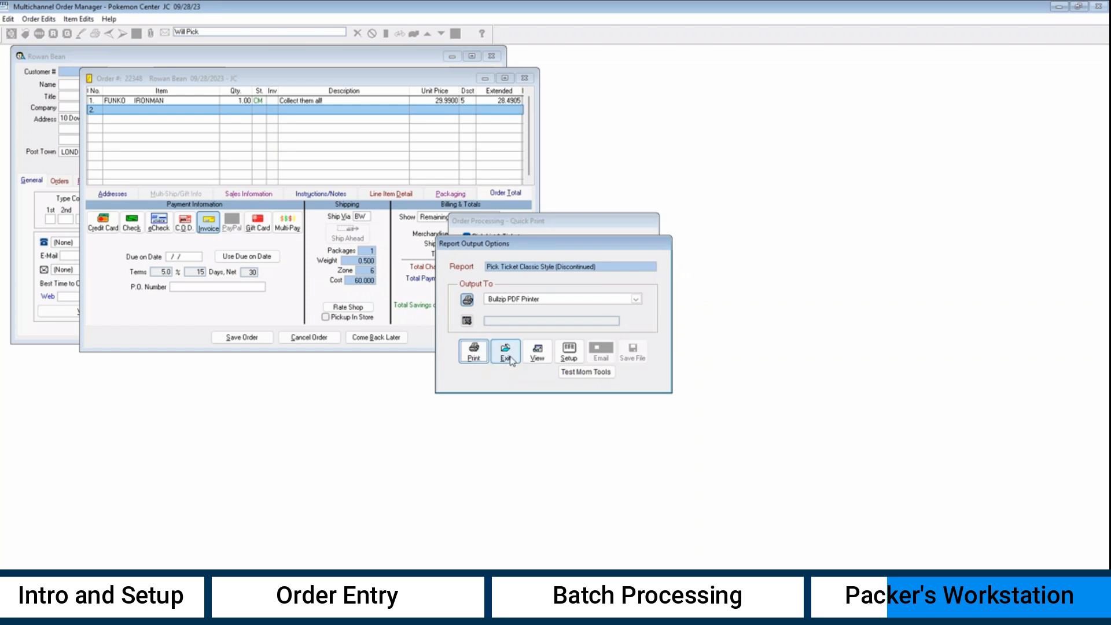
left_click(505, 351)
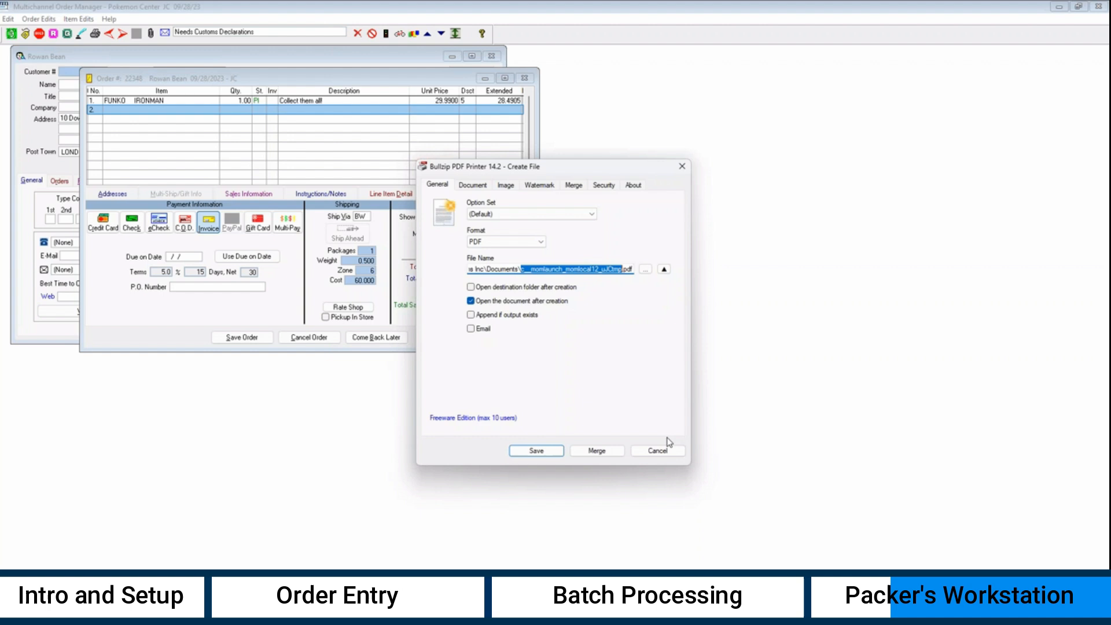
left_click(661, 450)
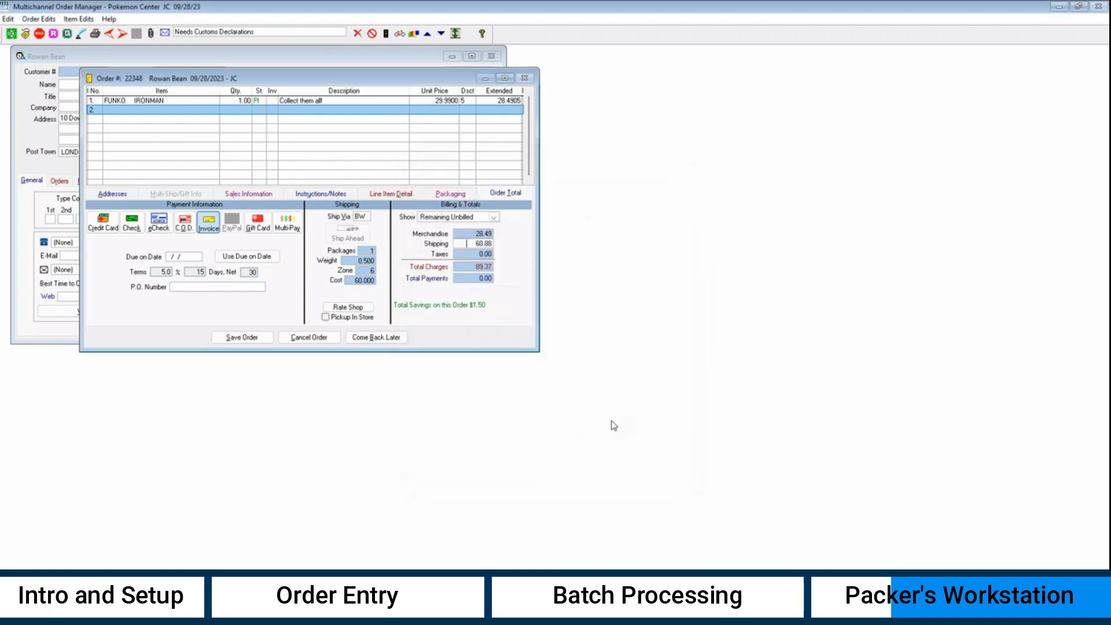
left_click(252, 339)
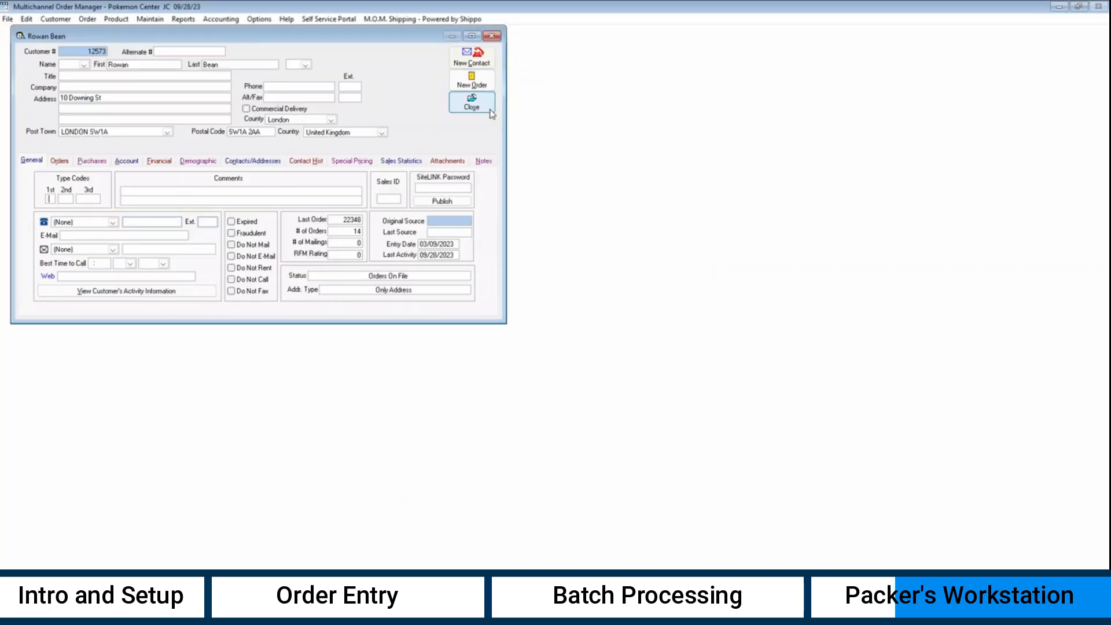
left_click(490, 112)
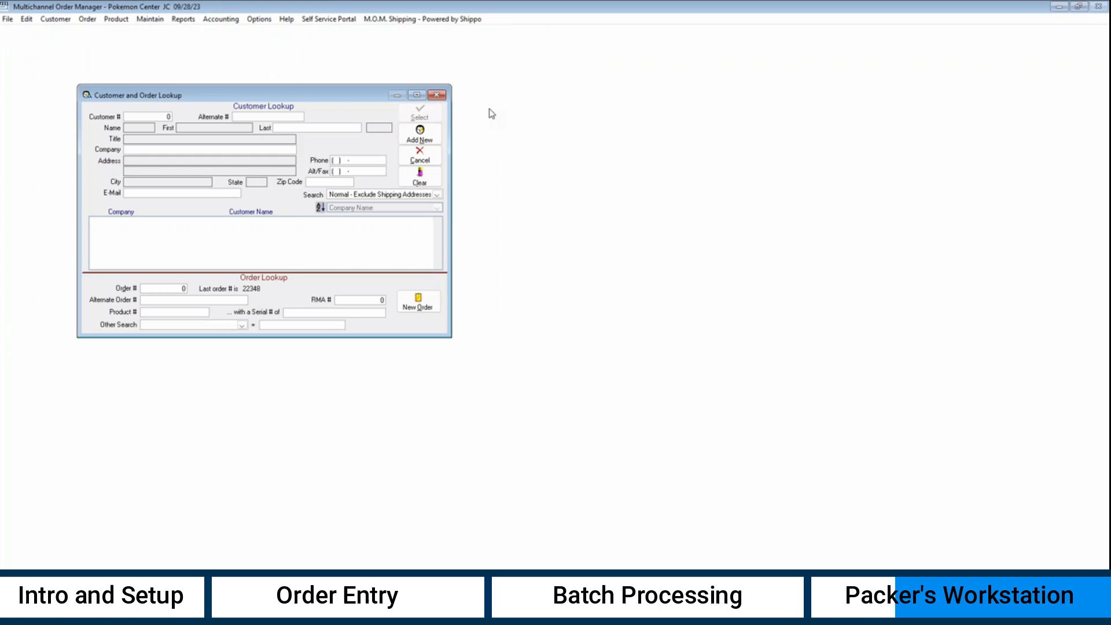
- In Warehouse Manager's Station, assign order 22348 to the packer in a new batch and save
left_click(420, 157)
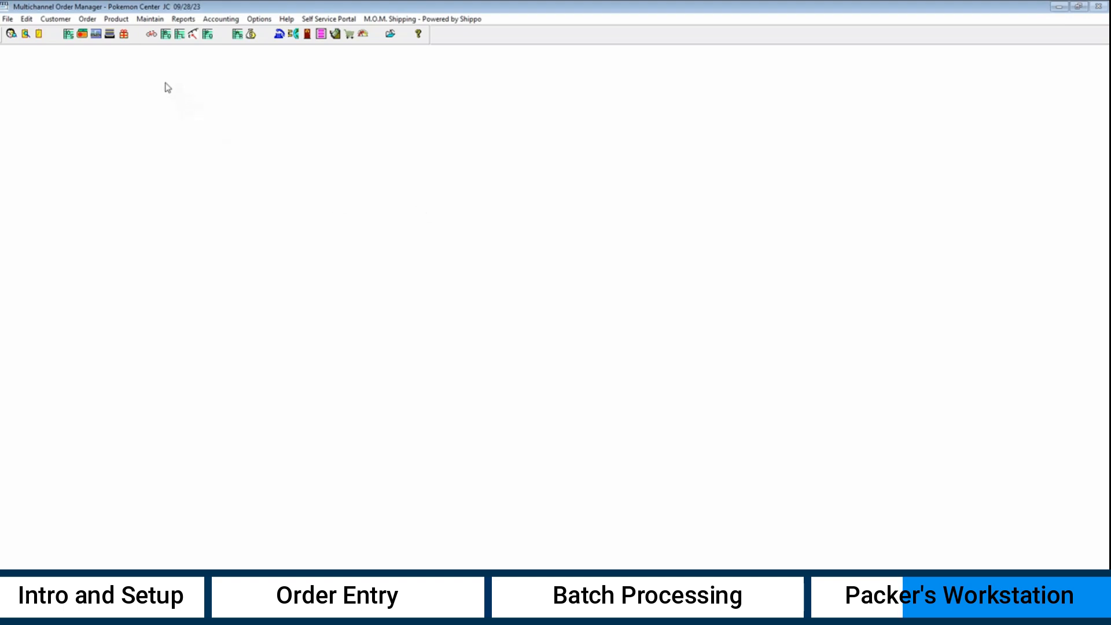
left_click(124, 35)
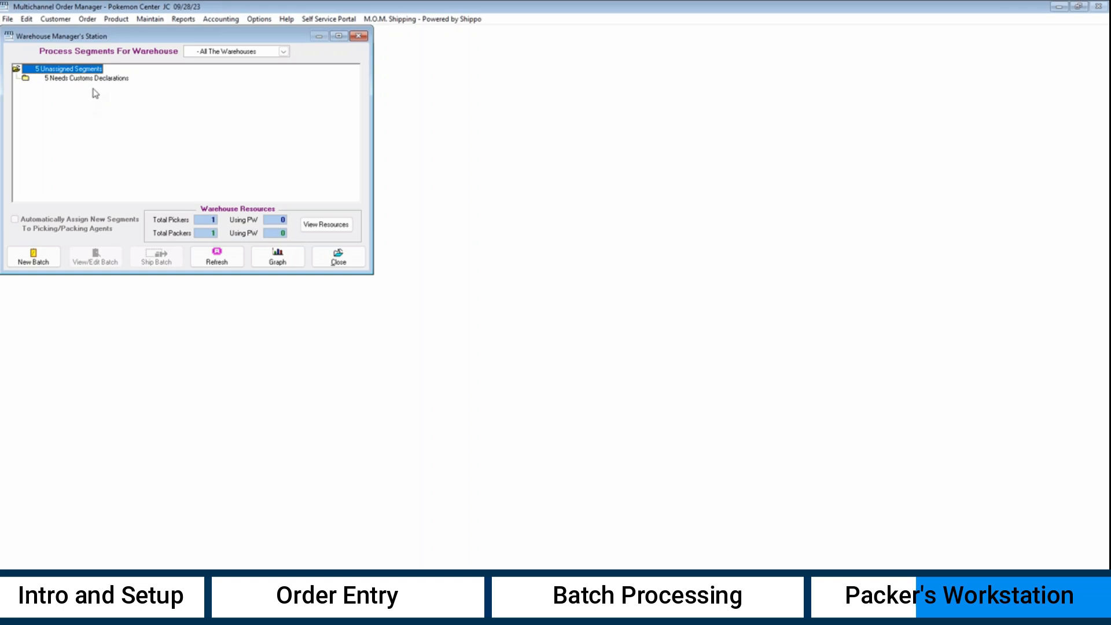
left_click(45, 261)
left_click(98, 144)
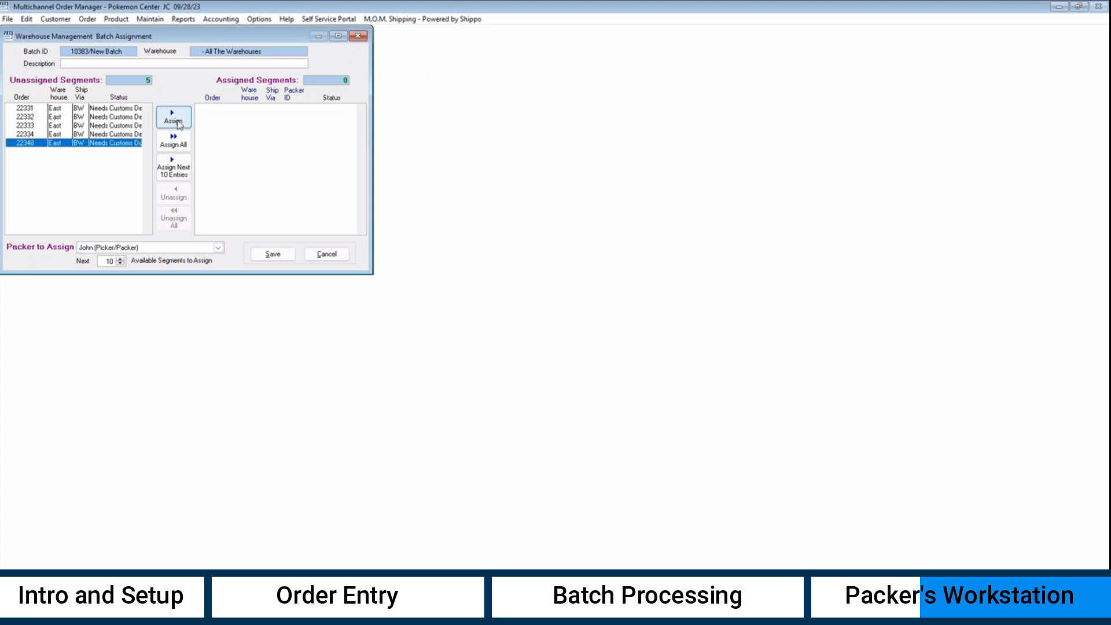
left_click(180, 125)
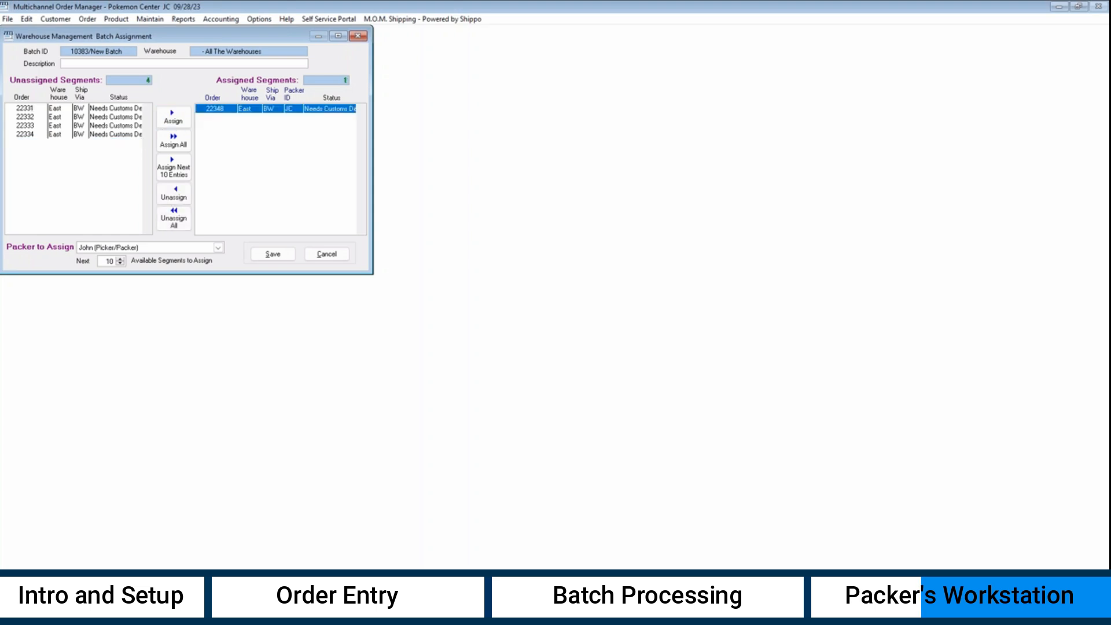
left_click(278, 258)
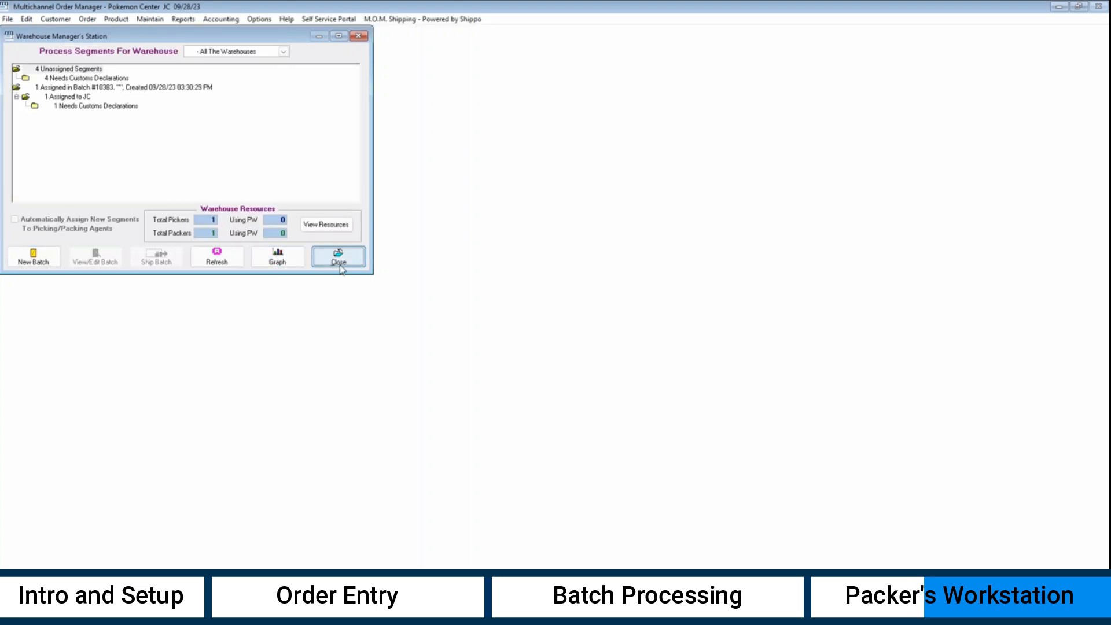
left_click(342, 269)
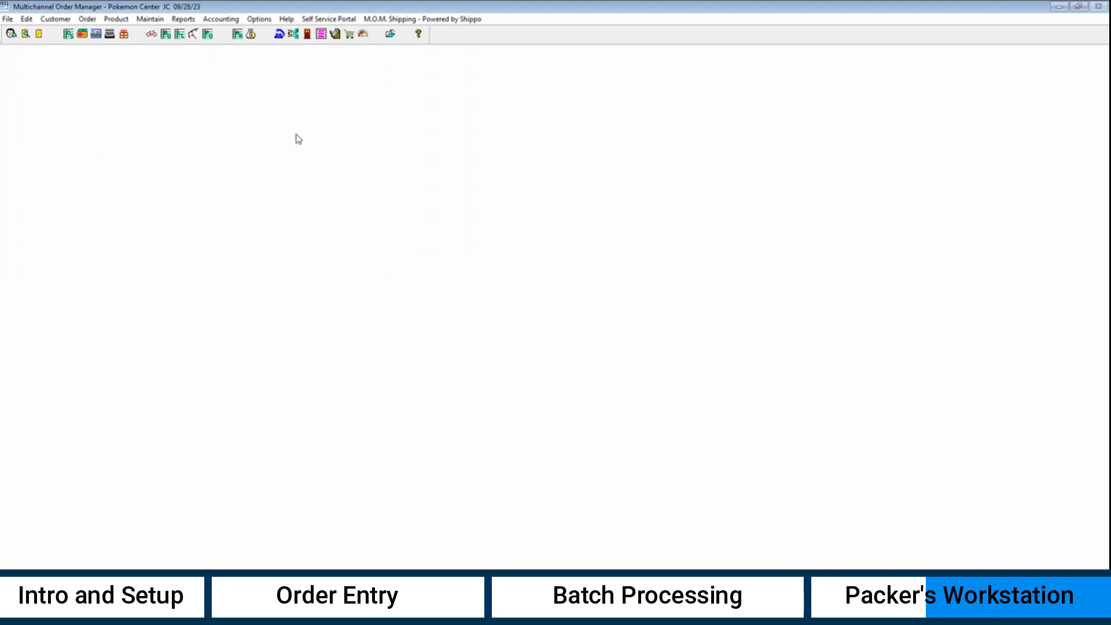
- At Packer's Workstation, scan and pack order 22348 and open its customs declaration form
left_click(123, 36)
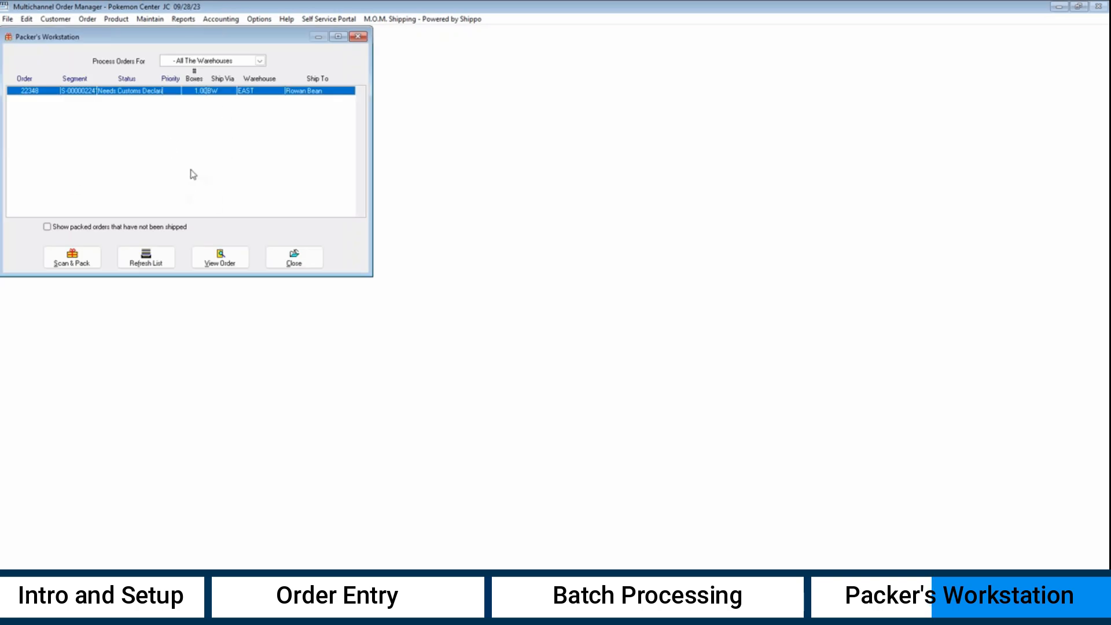
left_click(93, 263)
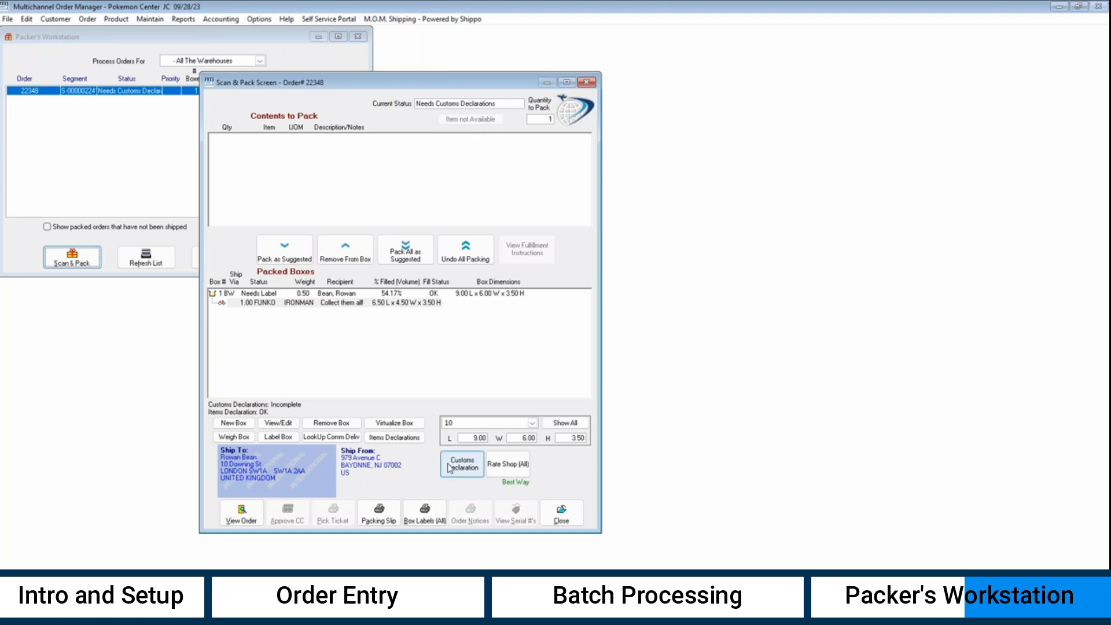
left_click(461, 466)
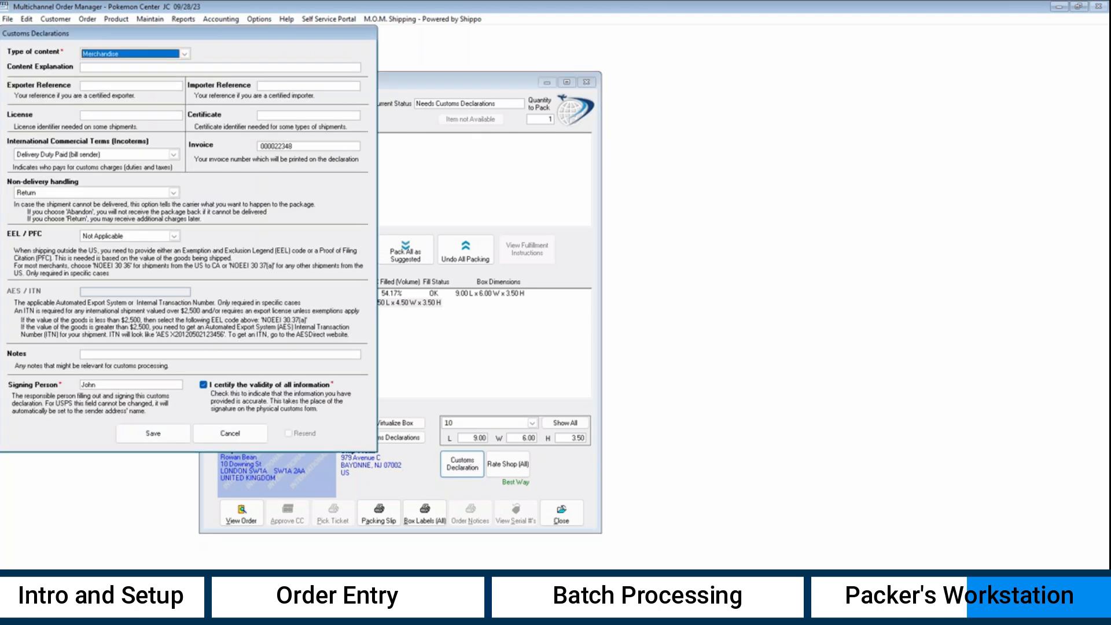
- Set EEL/PFC to NOEEI 30 37 (a), save, then save the item declaration valued at 29.99 USD
left_click(174, 236)
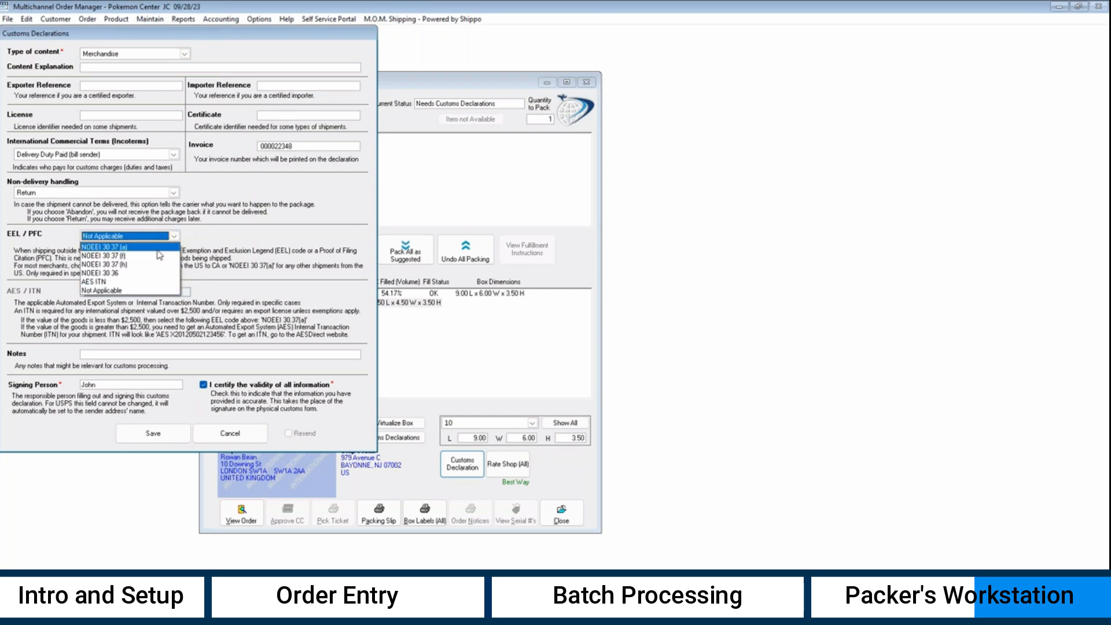
left_click(157, 249)
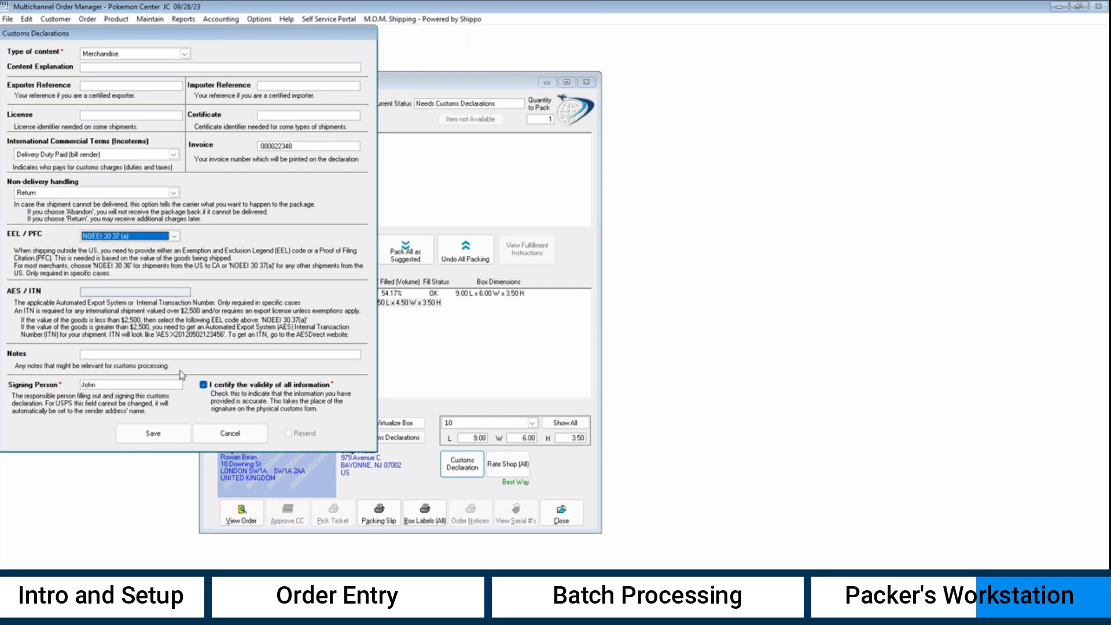
left_click(152, 433)
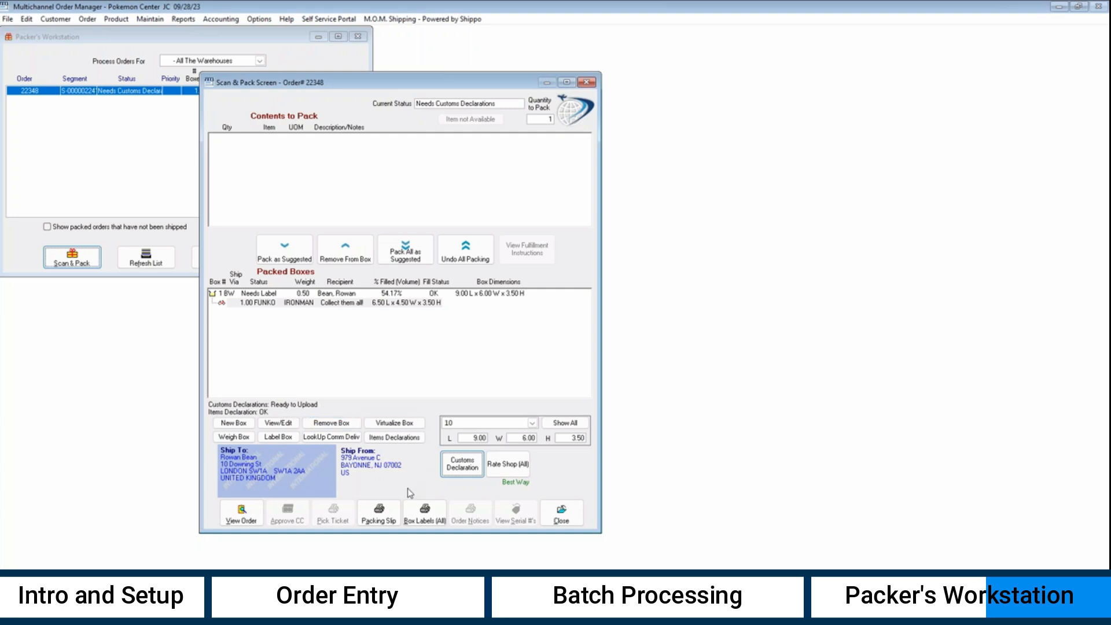
left_click(410, 440)
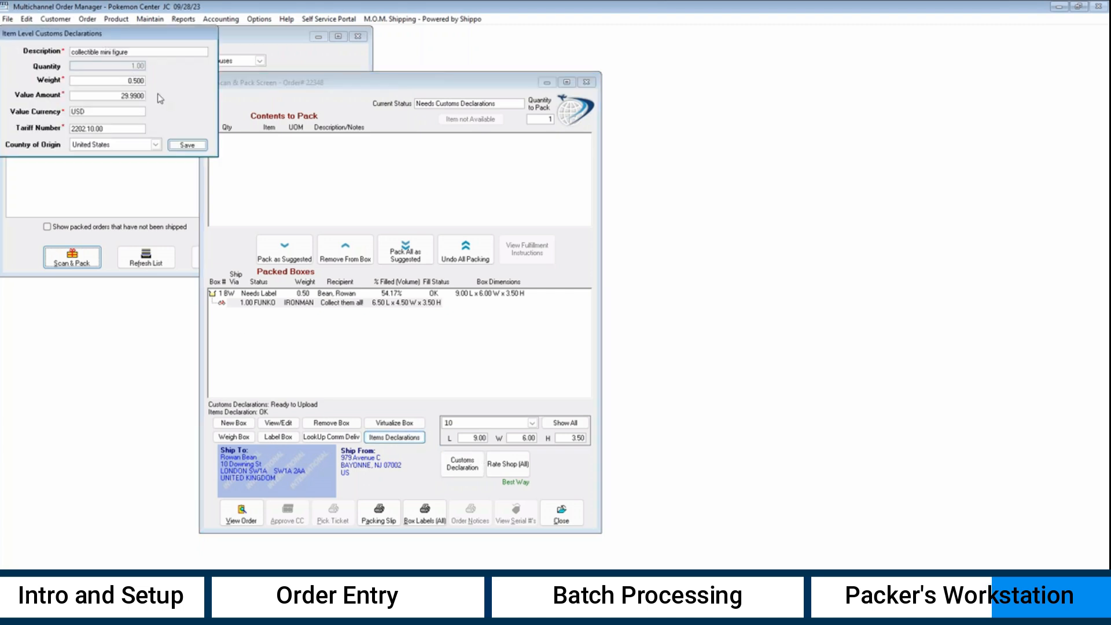
left_click(186, 145)
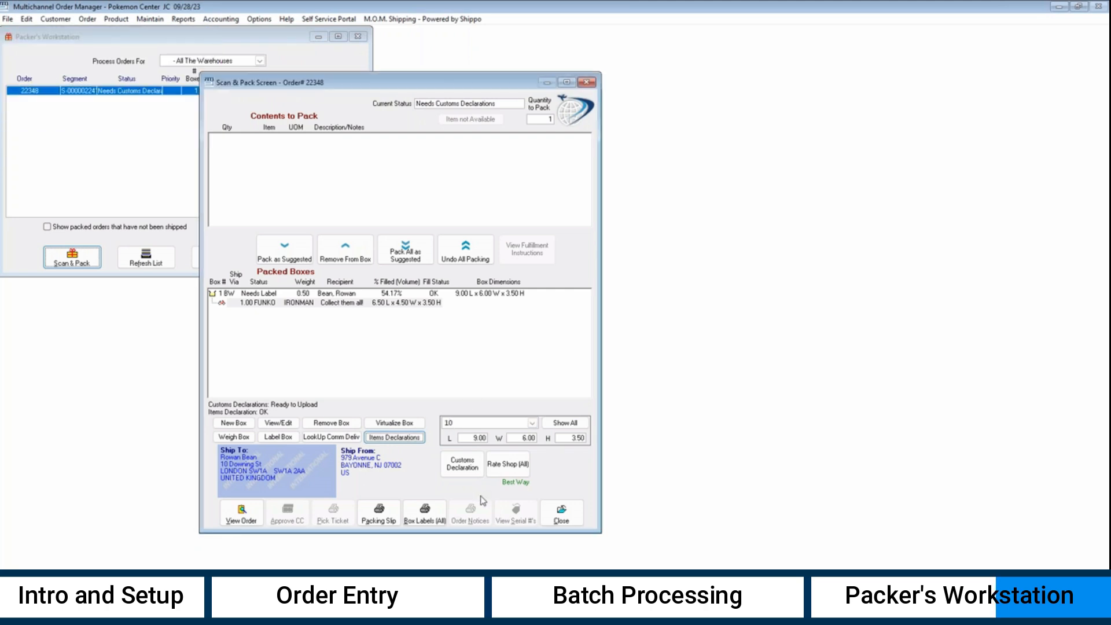
- Compare all carrier rates and apply USPS Priority Mail International at $60.14
left_click(520, 475)
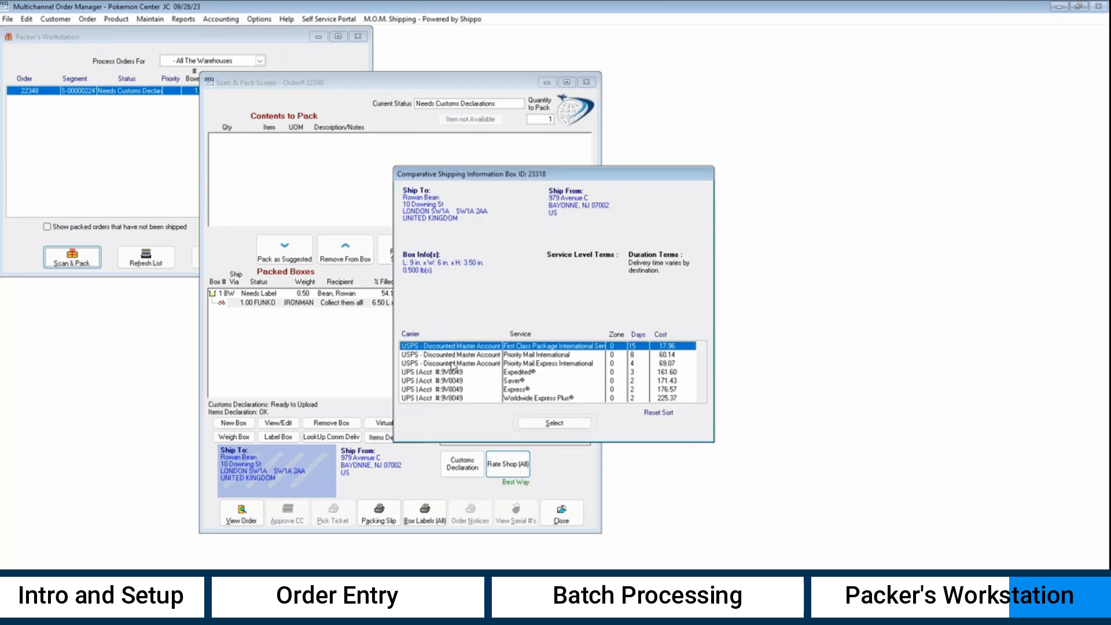
left_click(488, 355)
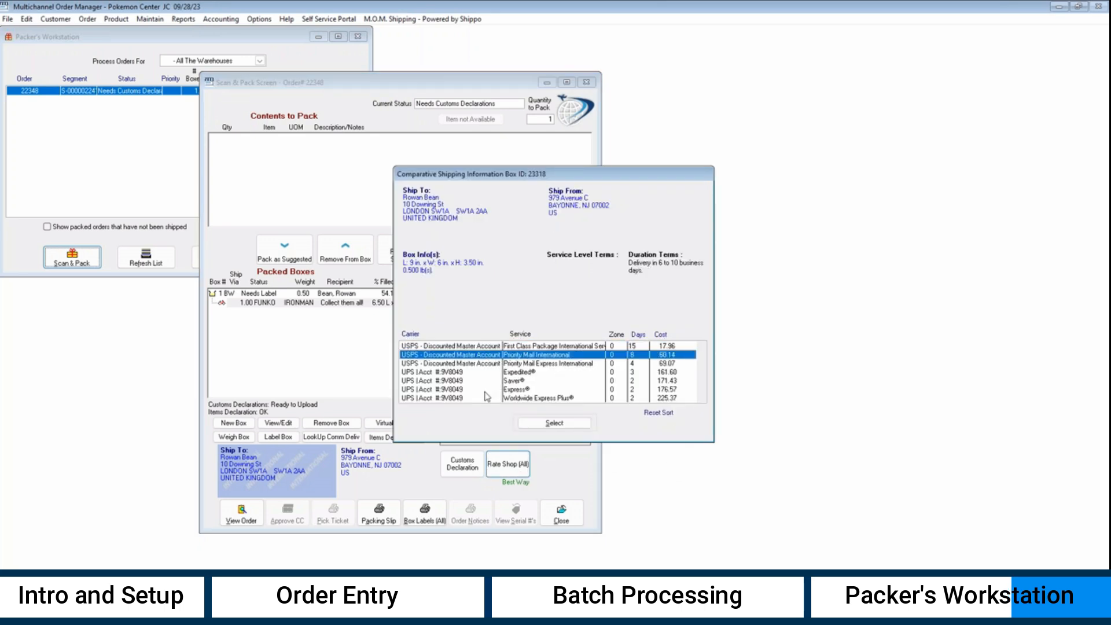
left_click(554, 424)
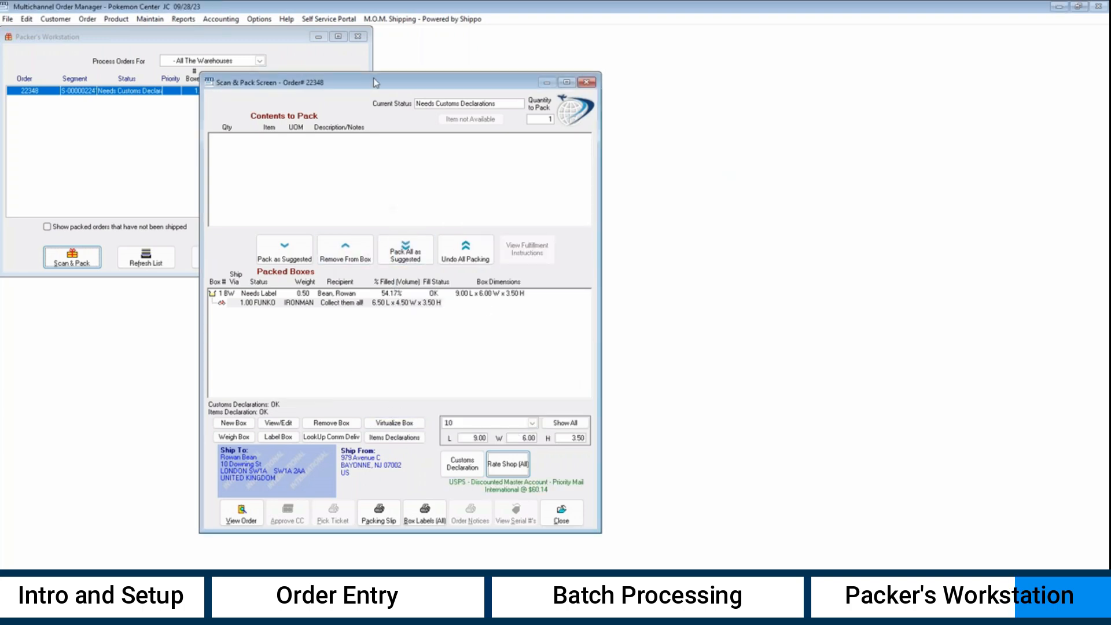
- Preview order 22348's packing slip as a full page, then print it
left_click(383, 520)
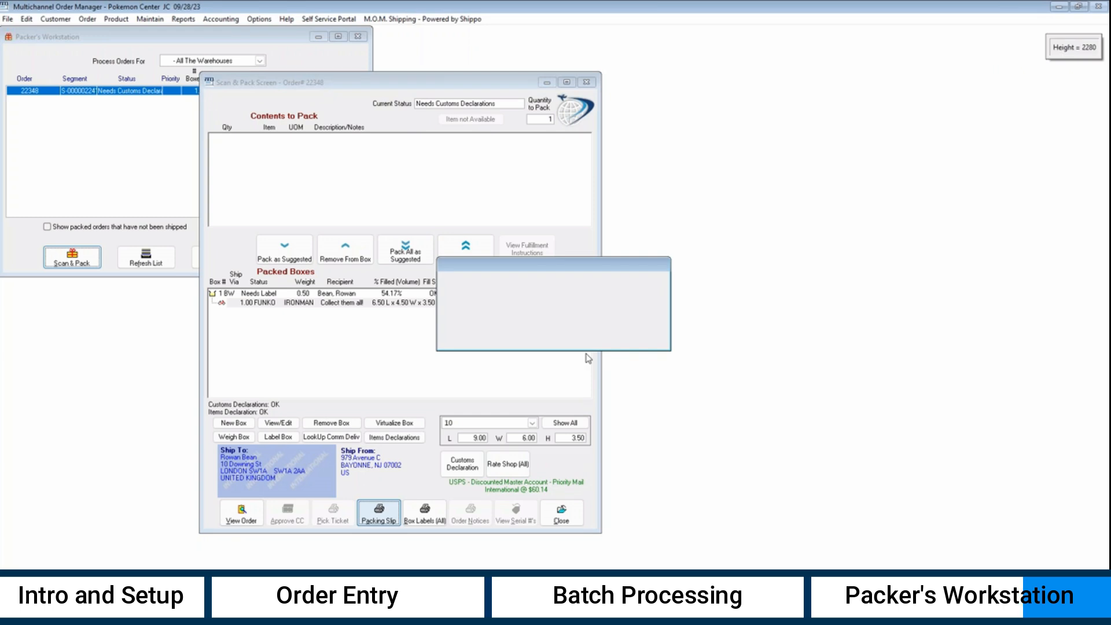
left_click(537, 347)
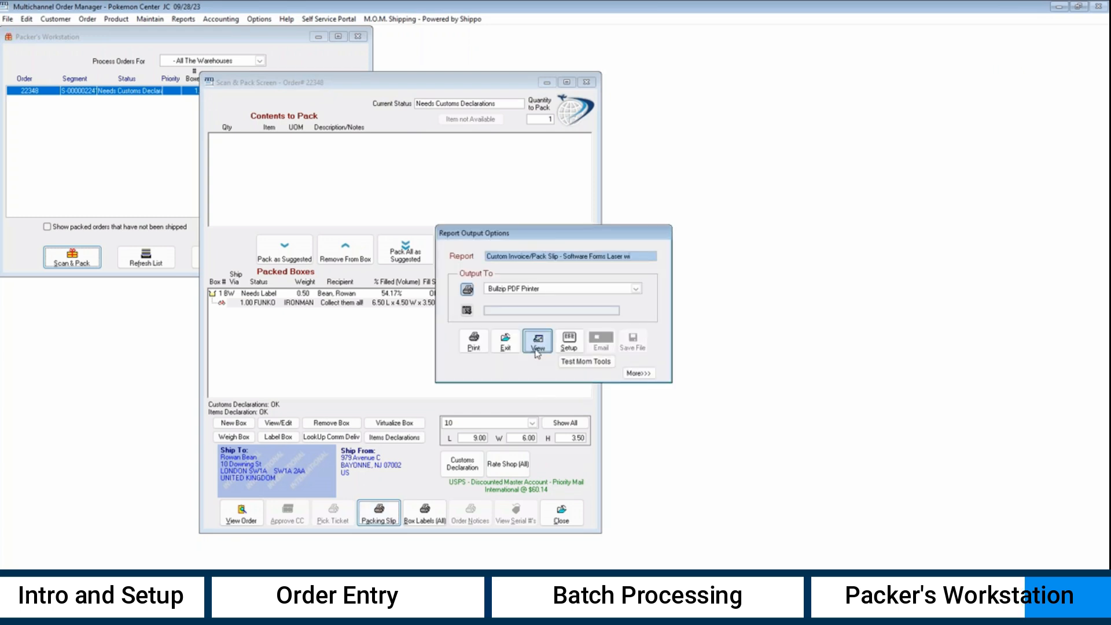
left_click_drag(455, 317, 598, 556)
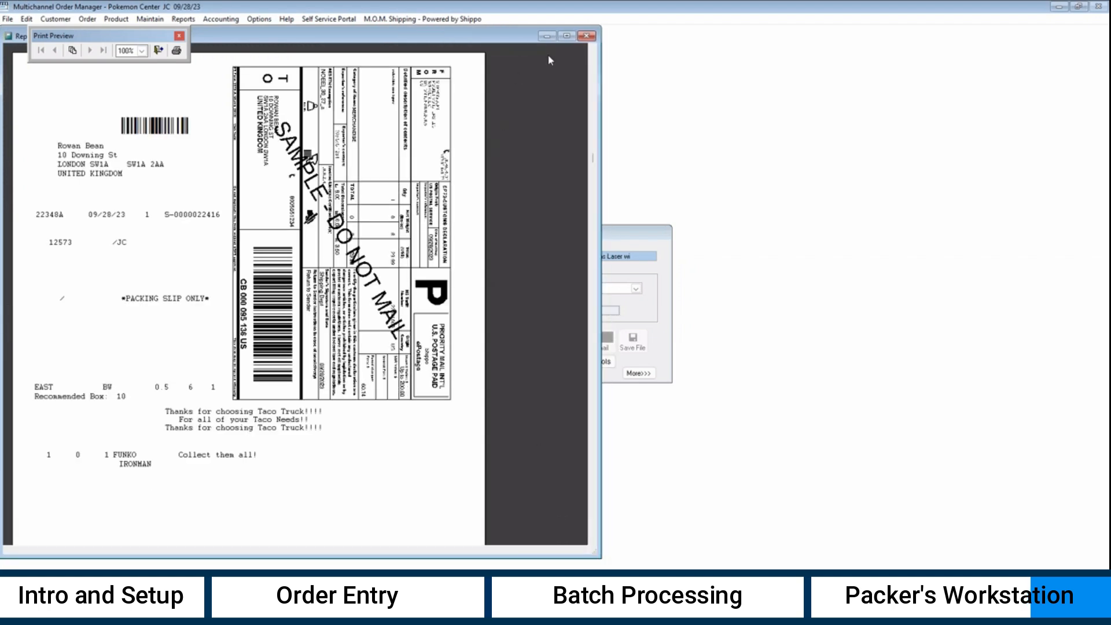
left_click(586, 36)
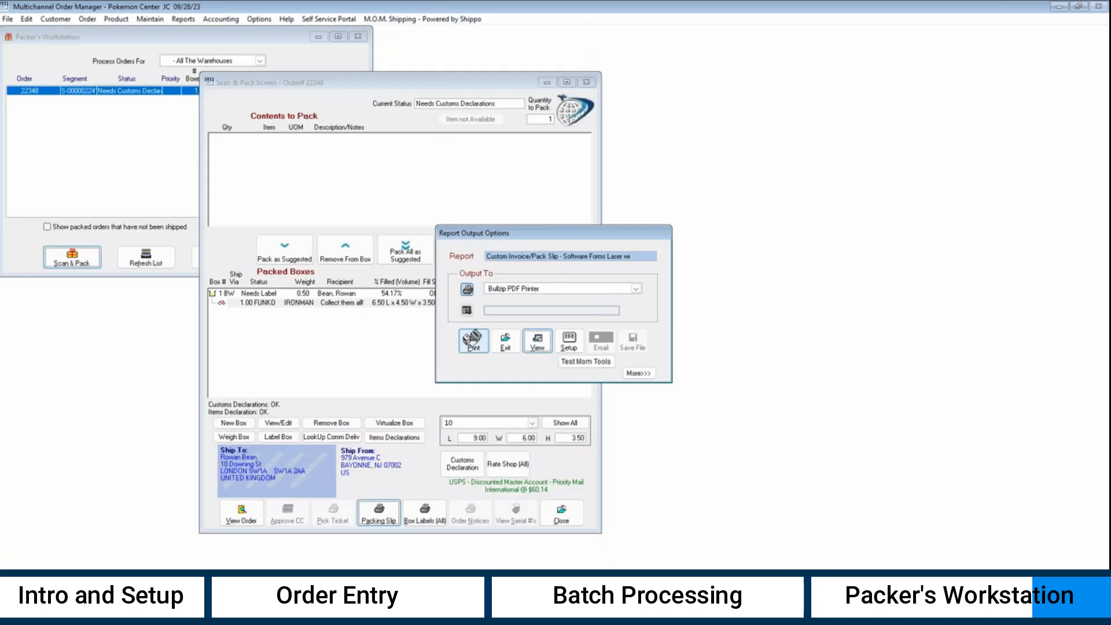
left_click(475, 342)
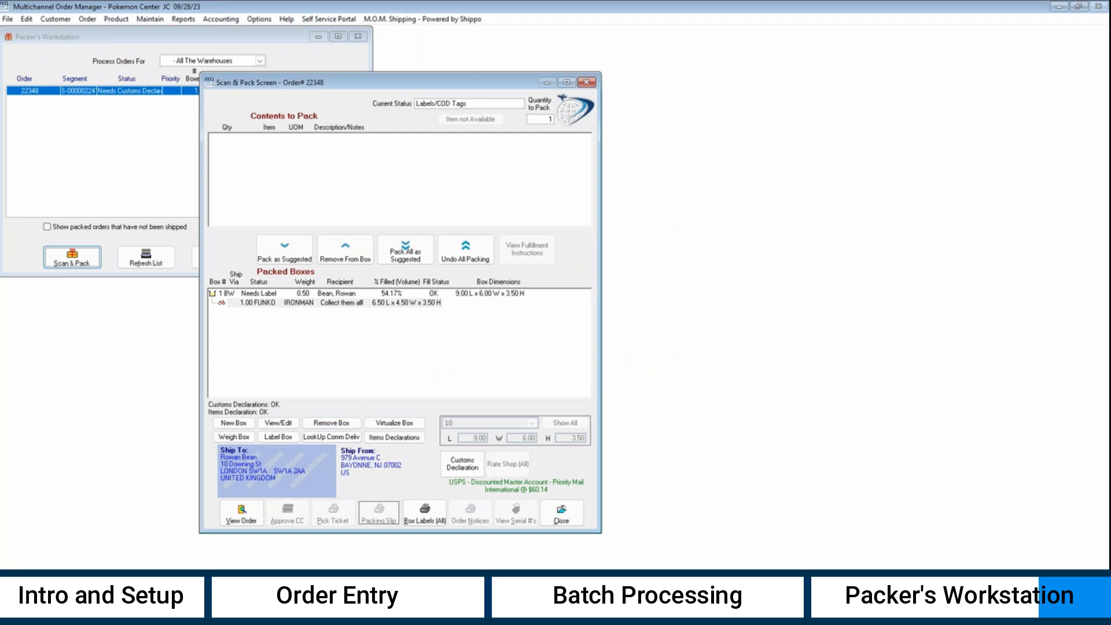
- Preview the box's shipping label and dispatch note pages, print them, and skip the PDF save
left_click(431, 519)
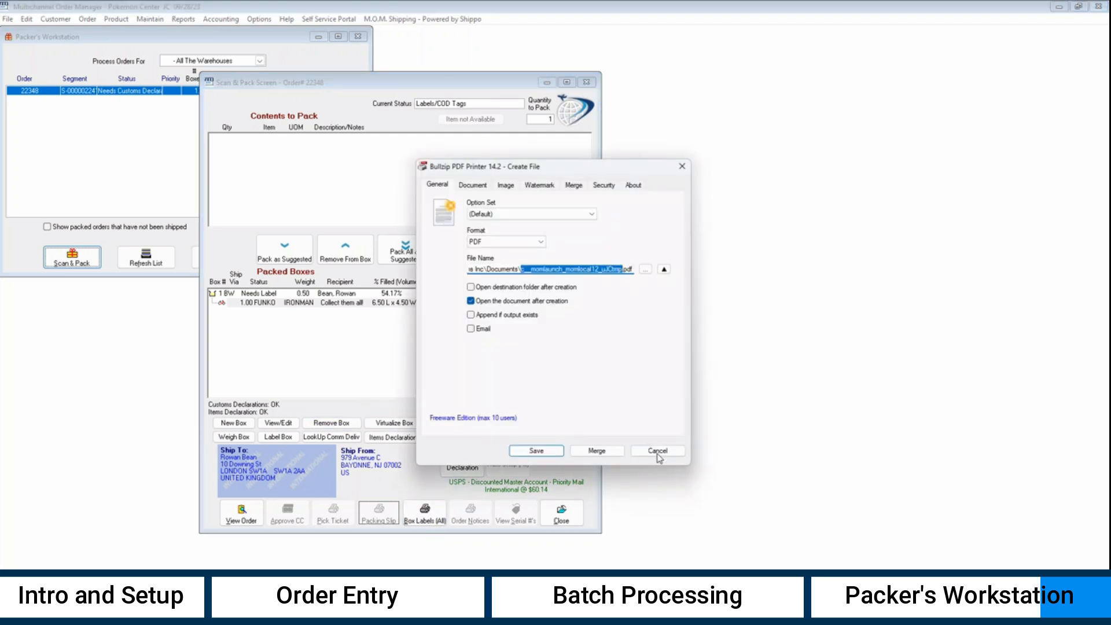
left_click(658, 450)
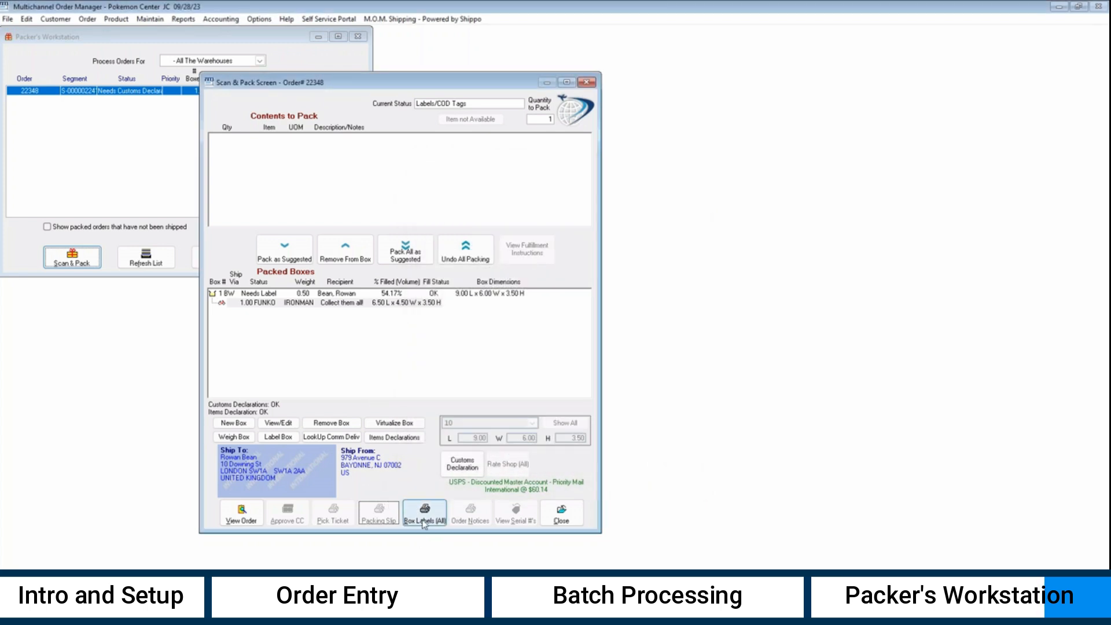
left_click(424, 516)
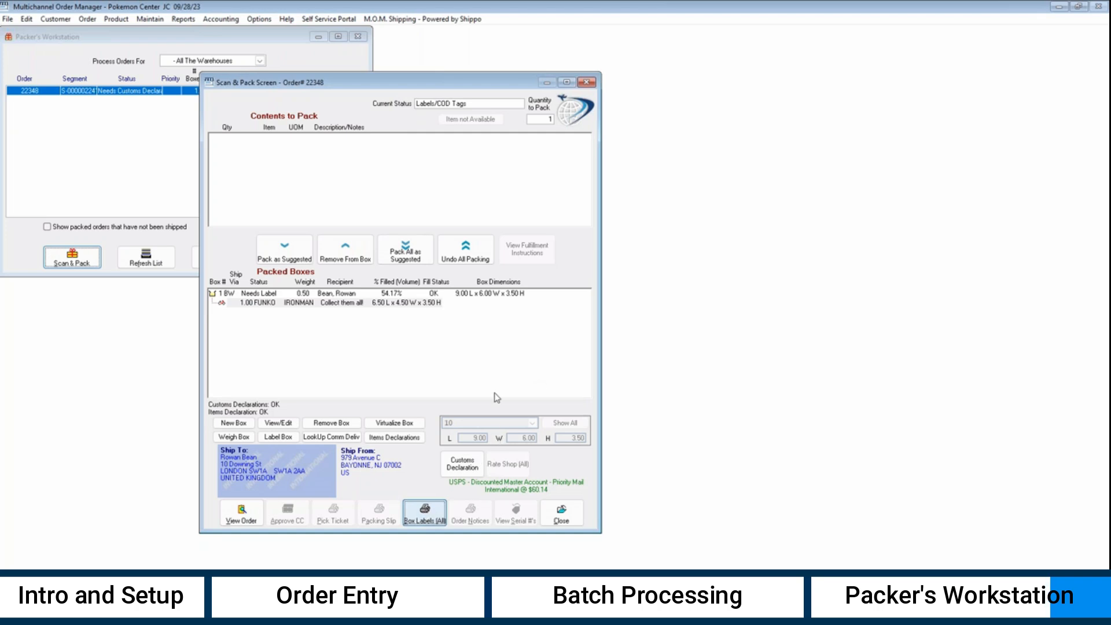
left_click(429, 524)
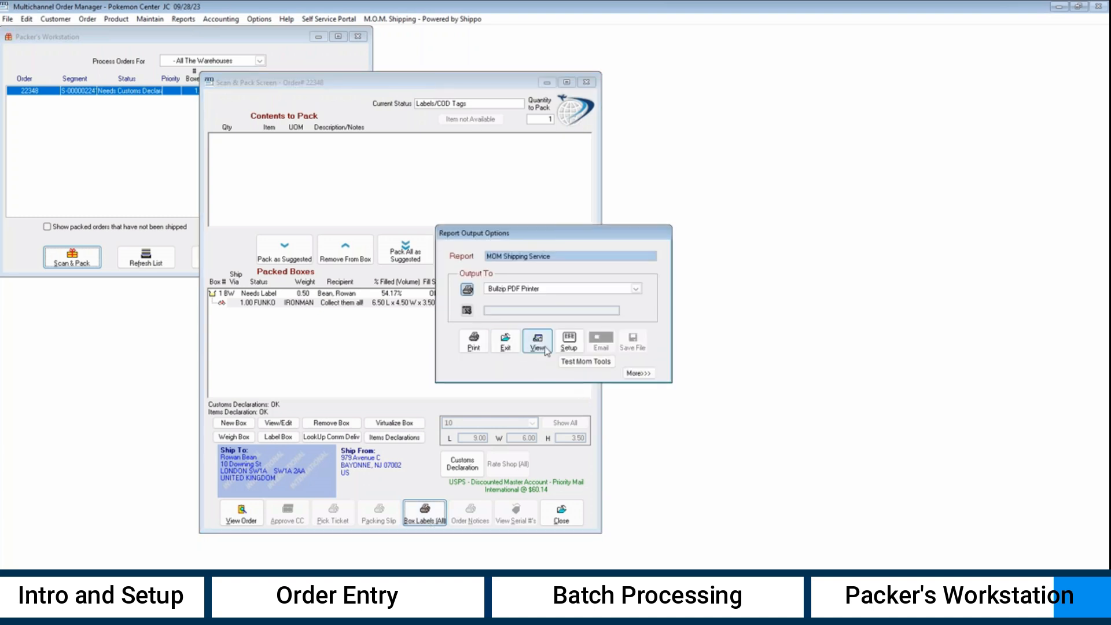
left_click(537, 341)
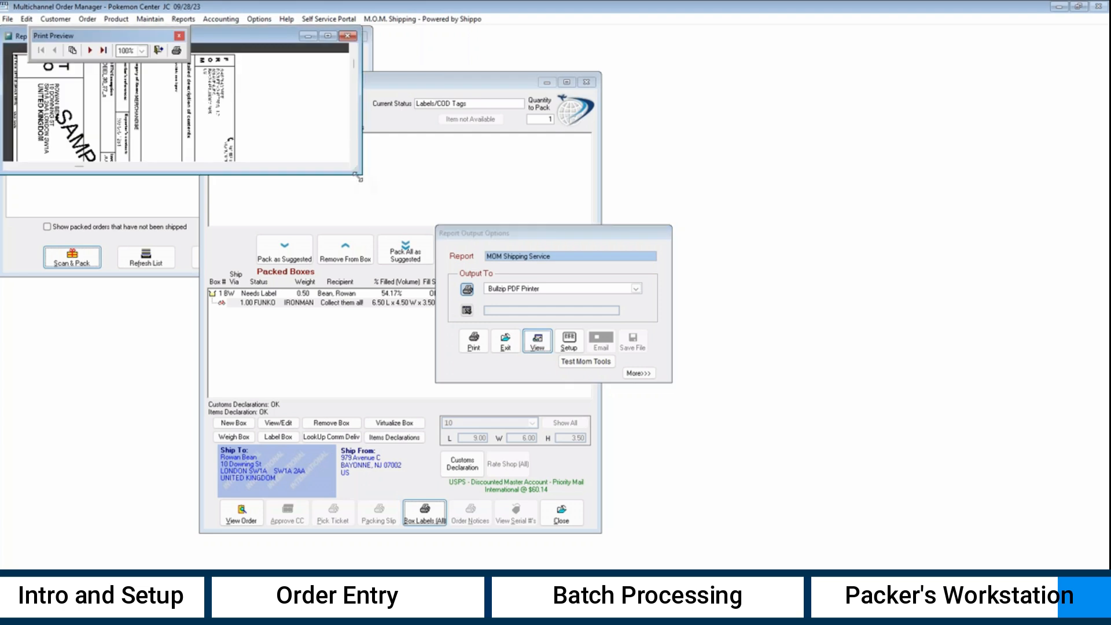
left_click_drag(358, 176, 545, 564)
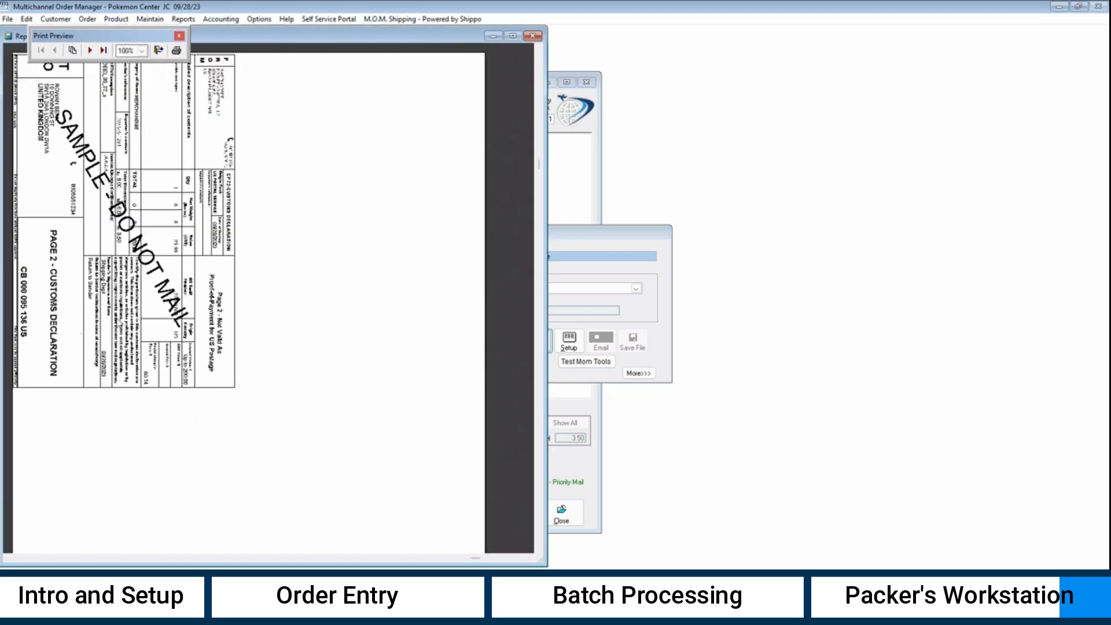
left_click(89, 51)
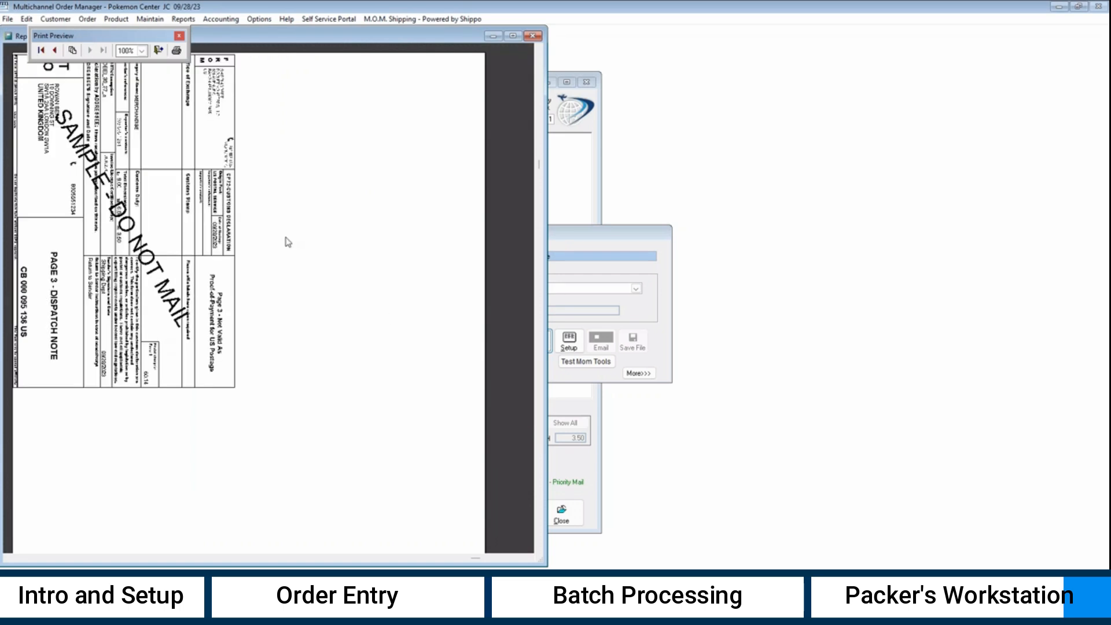
left_click(532, 37)
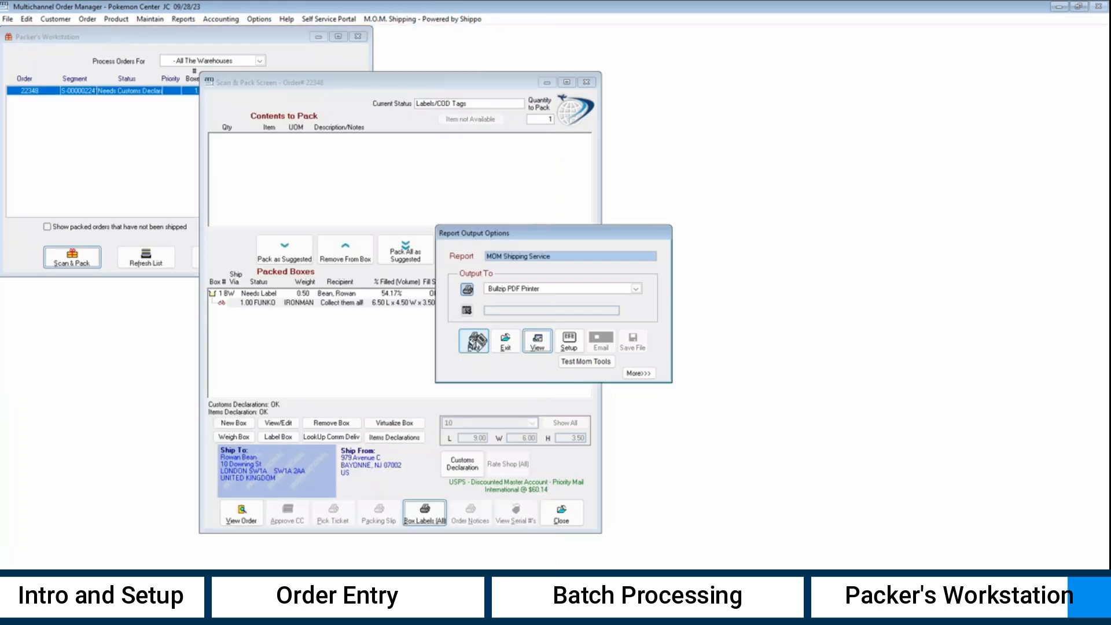
left_click(476, 341)
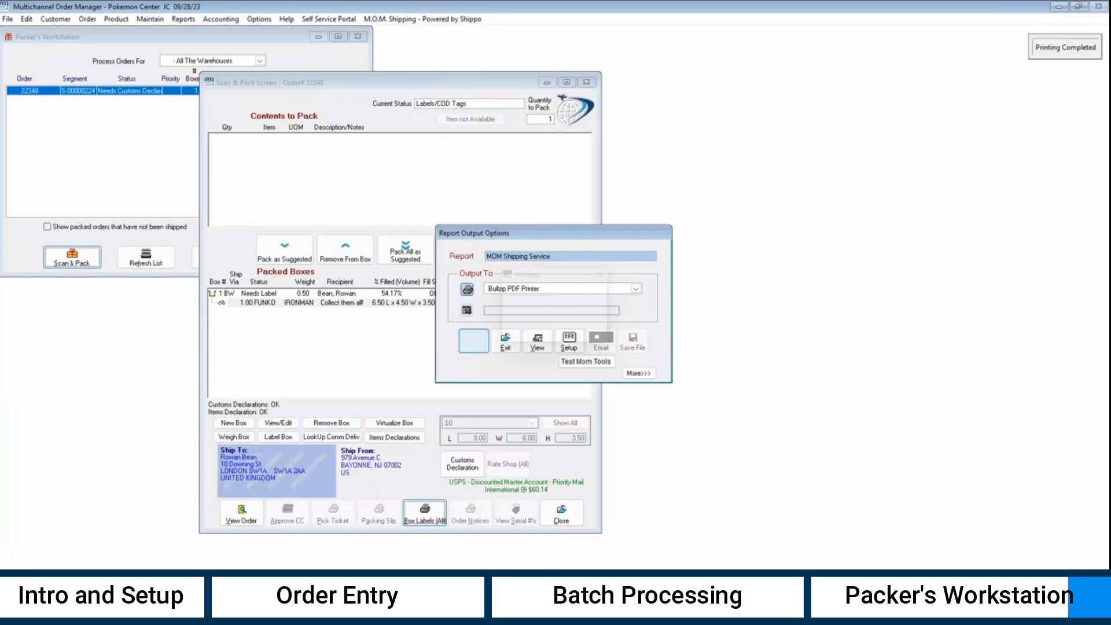
left_click(508, 346)
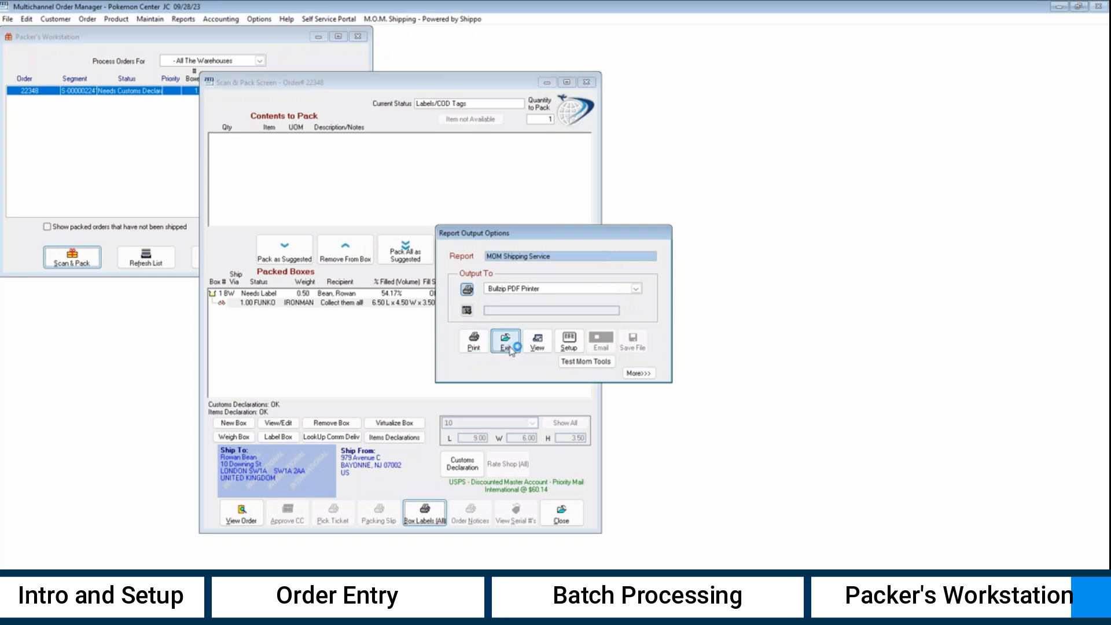
left_click(657, 451)
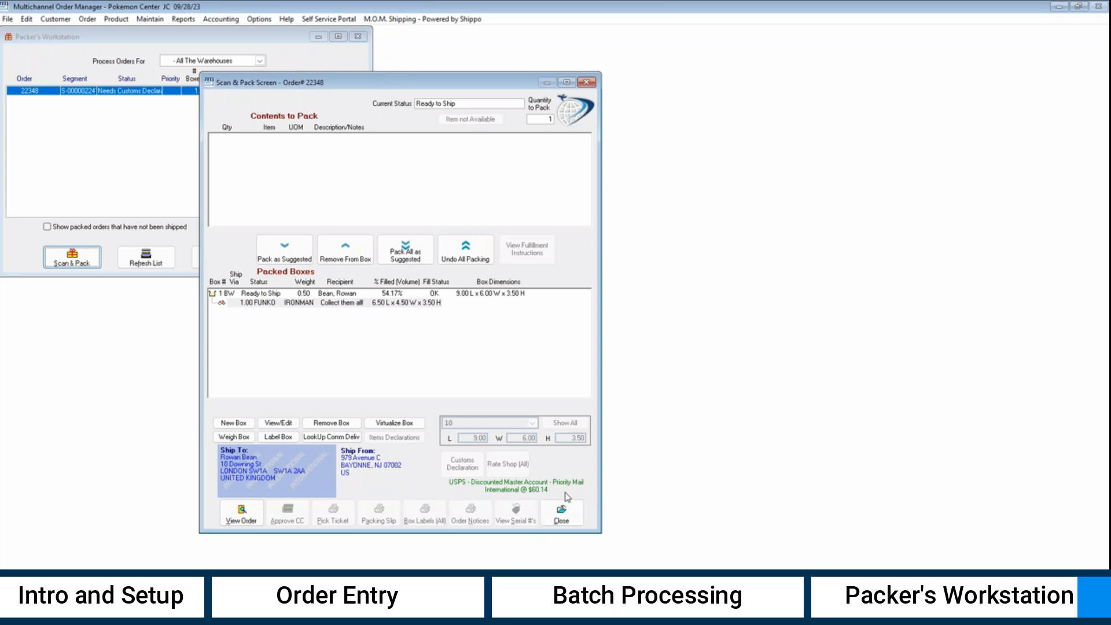
- Close Scan & Pack, Packer's Workstation and the Shippo rate details
left_click(567, 518)
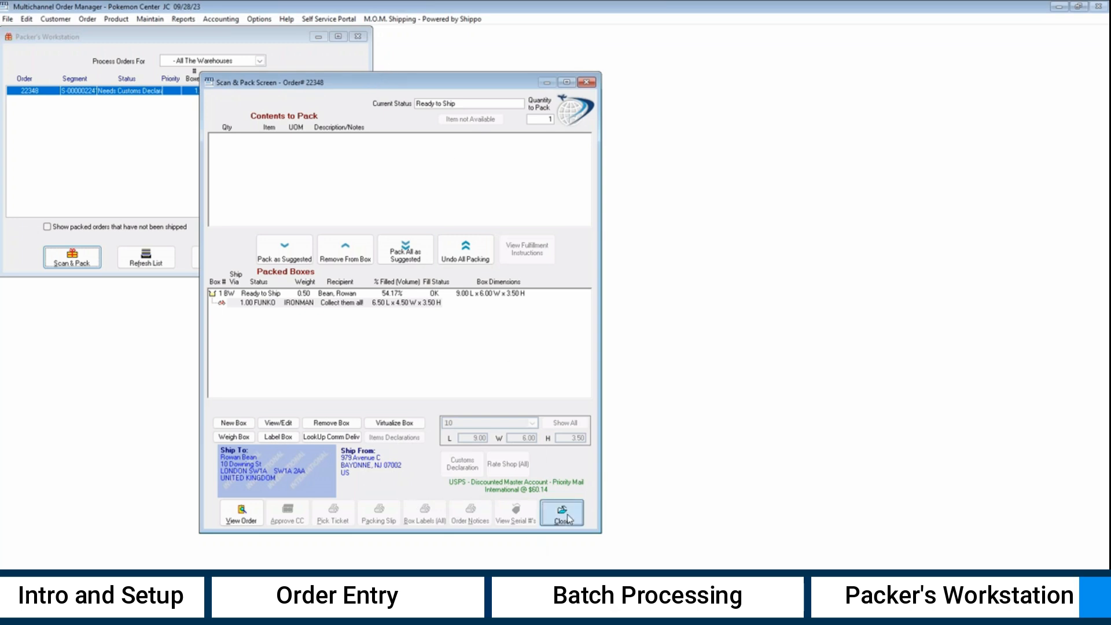
left_click(312, 263)
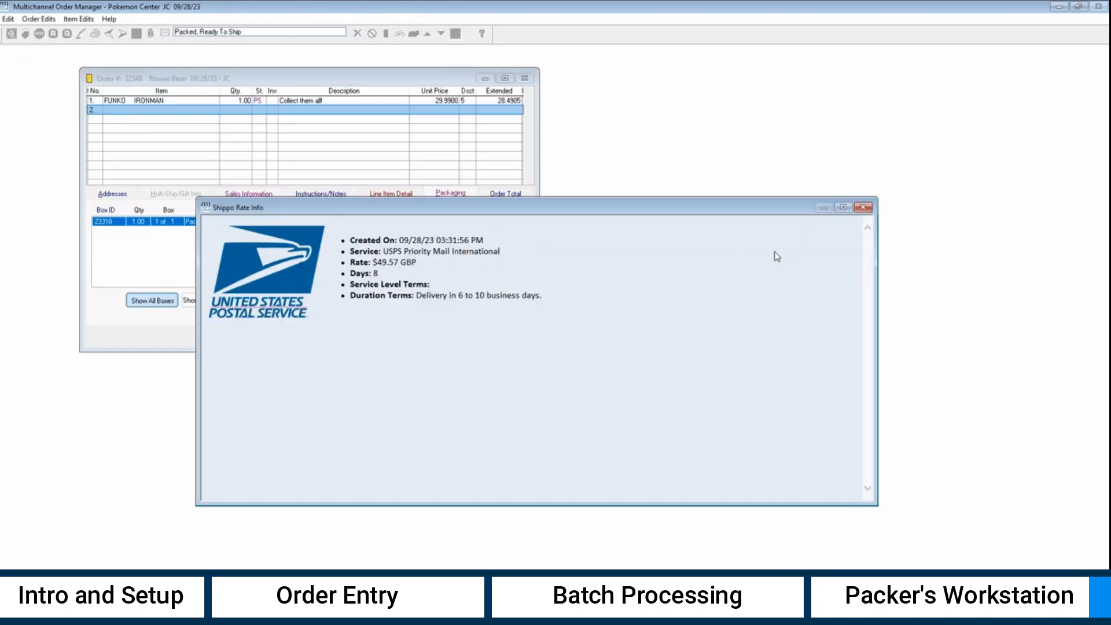
left_click(862, 207)
- Display the box's stored USPS label, checking the customs declaration and dispatch note pages, then return to page 1
right_click(477, 222)
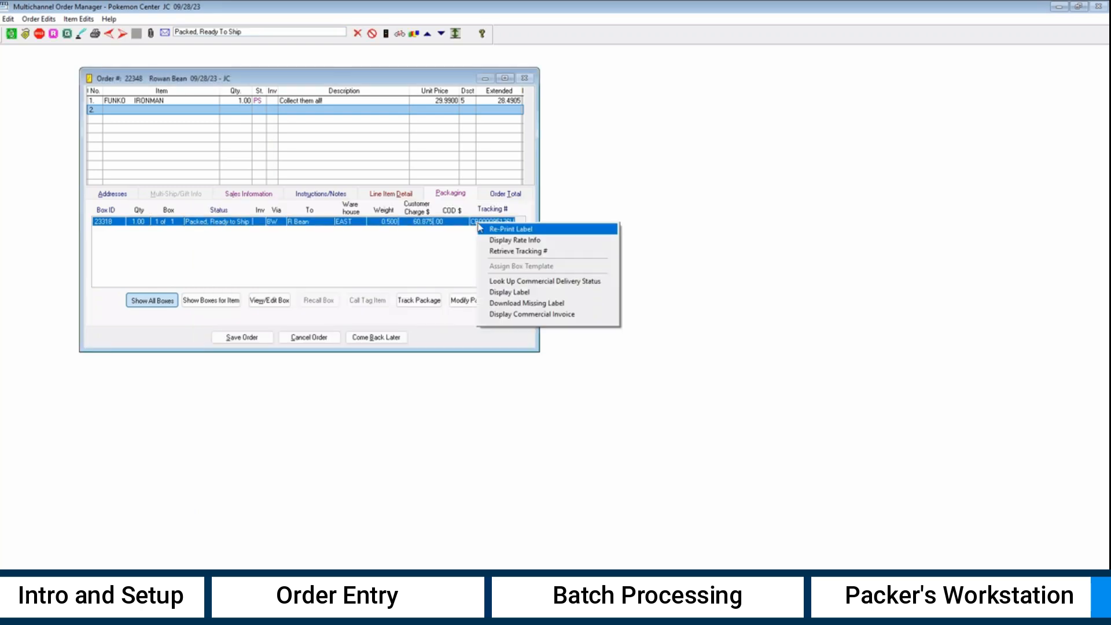
left_click(514, 292)
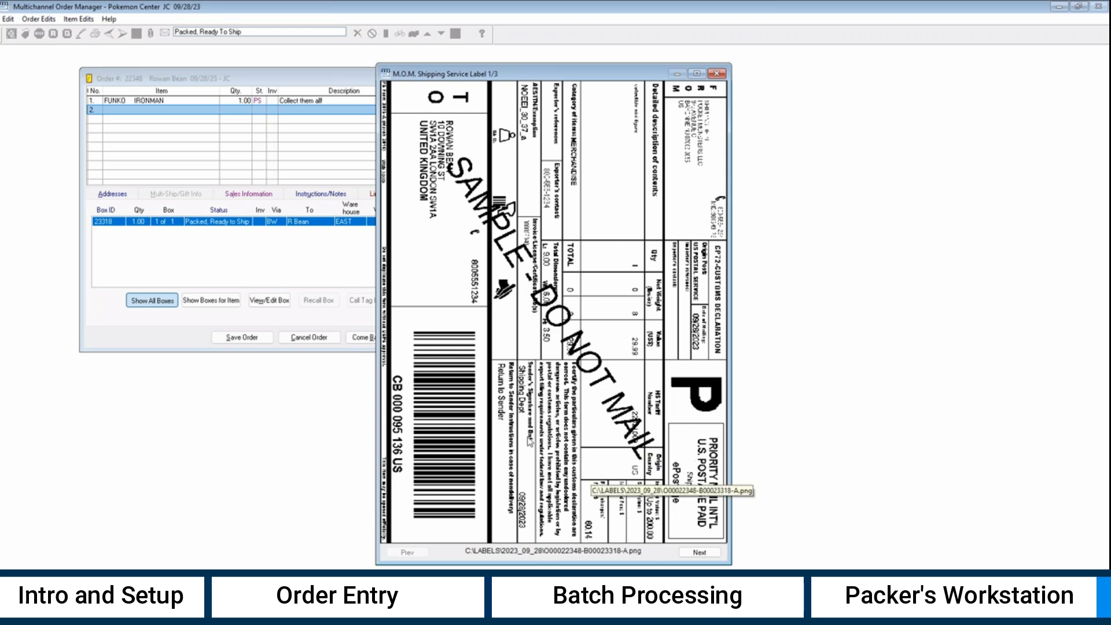
left_click(698, 553)
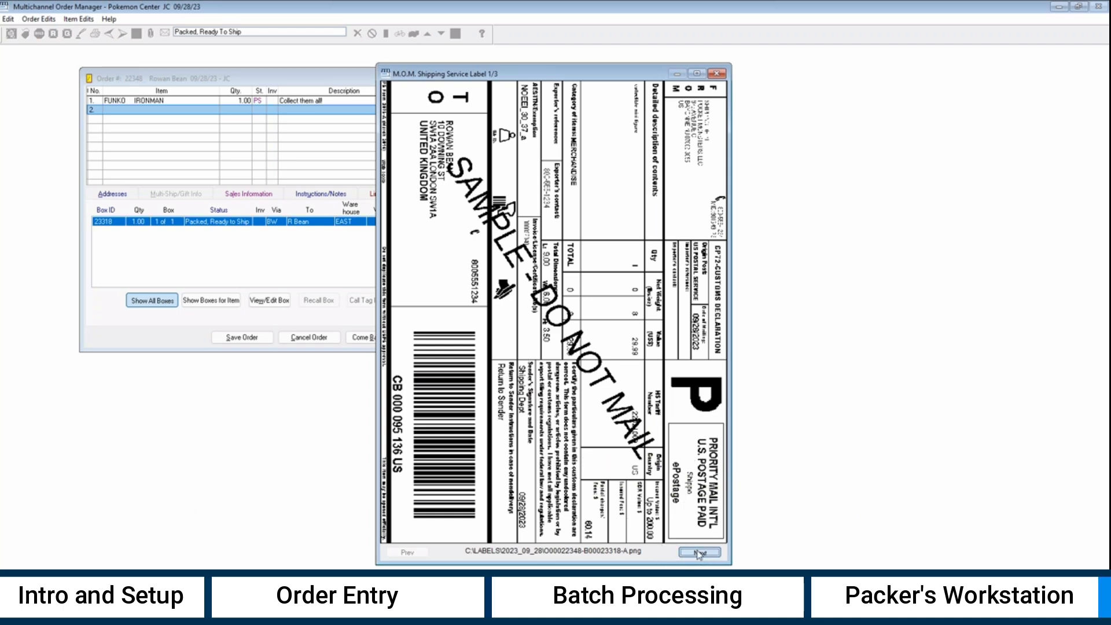
left_click(696, 553)
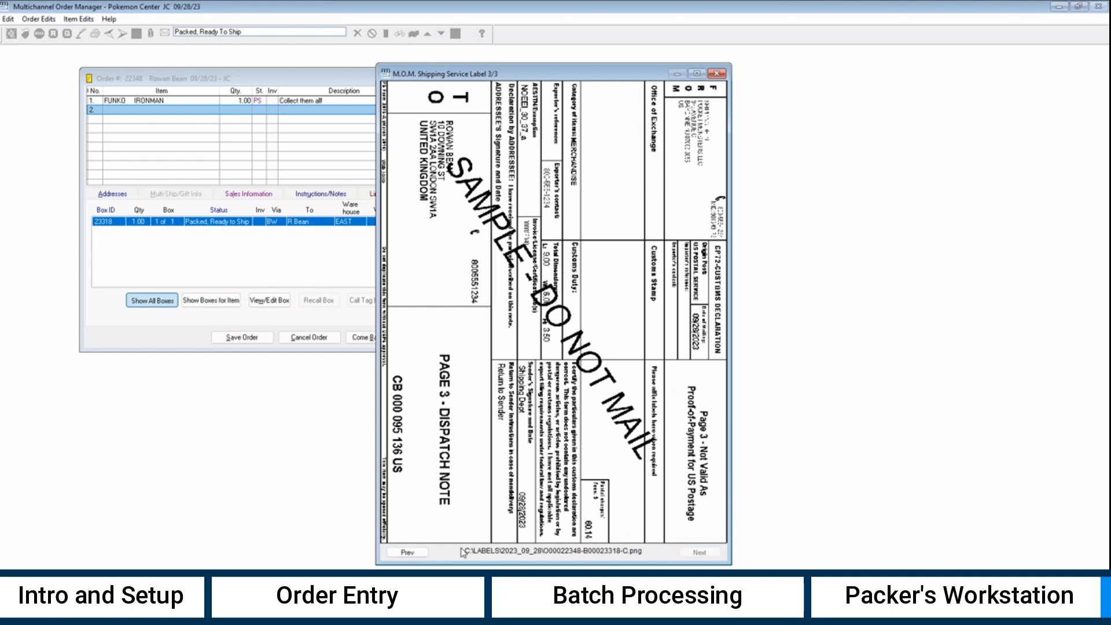
left_click(408, 552)
left_click(408, 552)
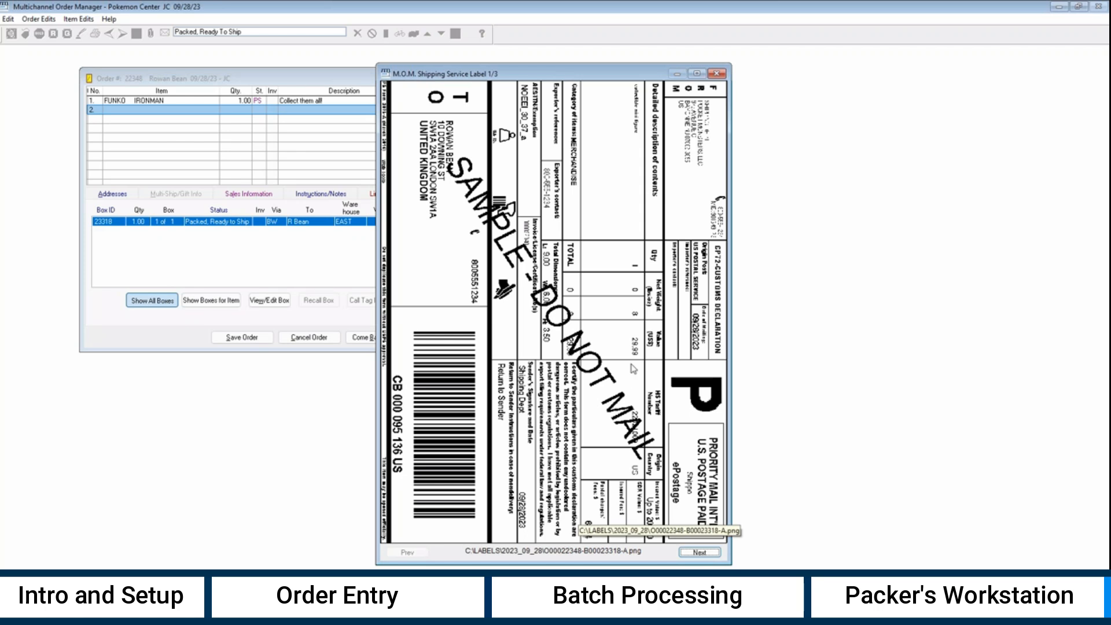